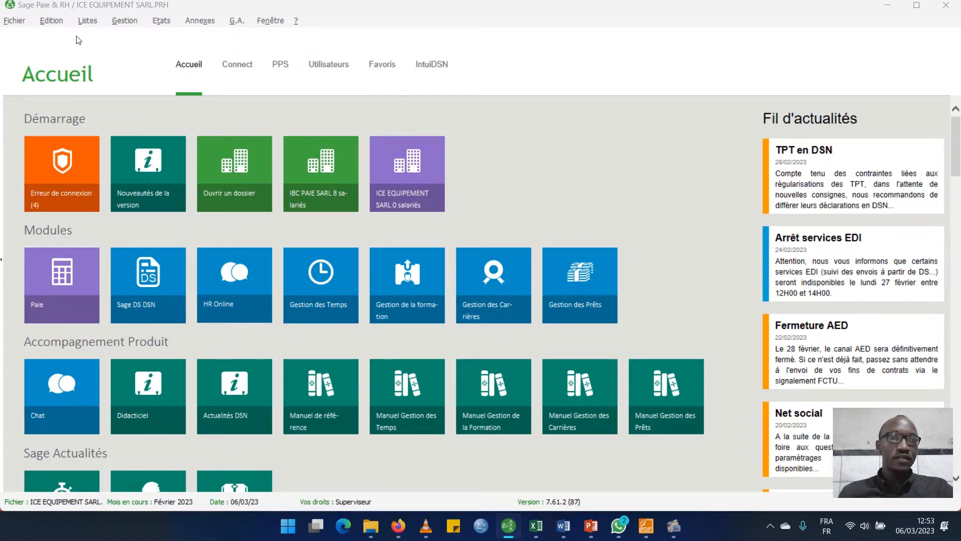
Open the list of establishments for the ICE EQUIPEMENT SARL payroll file and reposition its window.
click(91, 21)
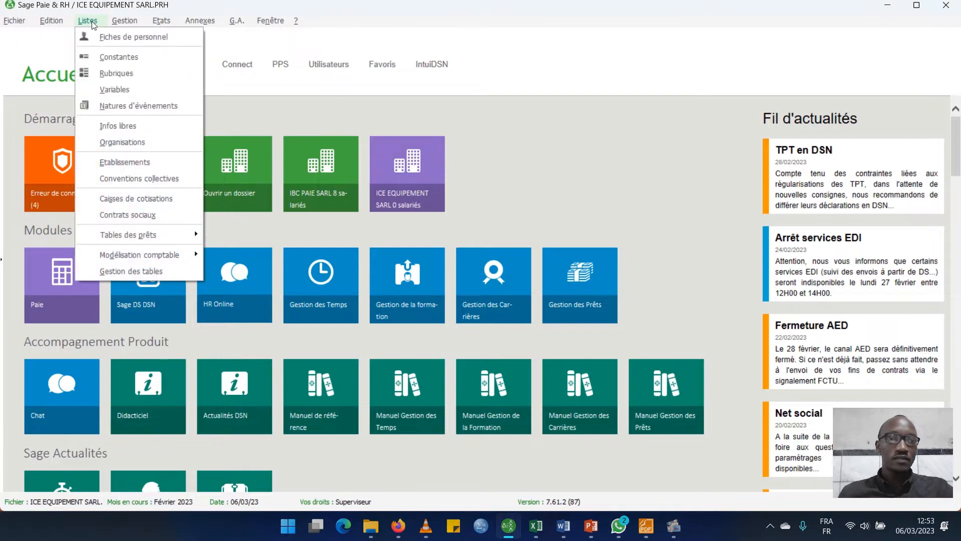
click(129, 169)
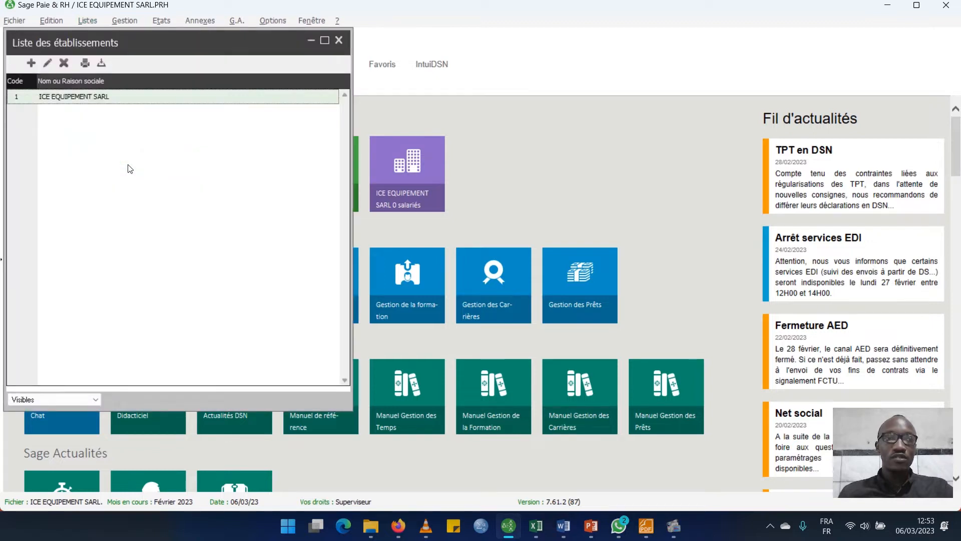
drag(180, 67, 329, 104)
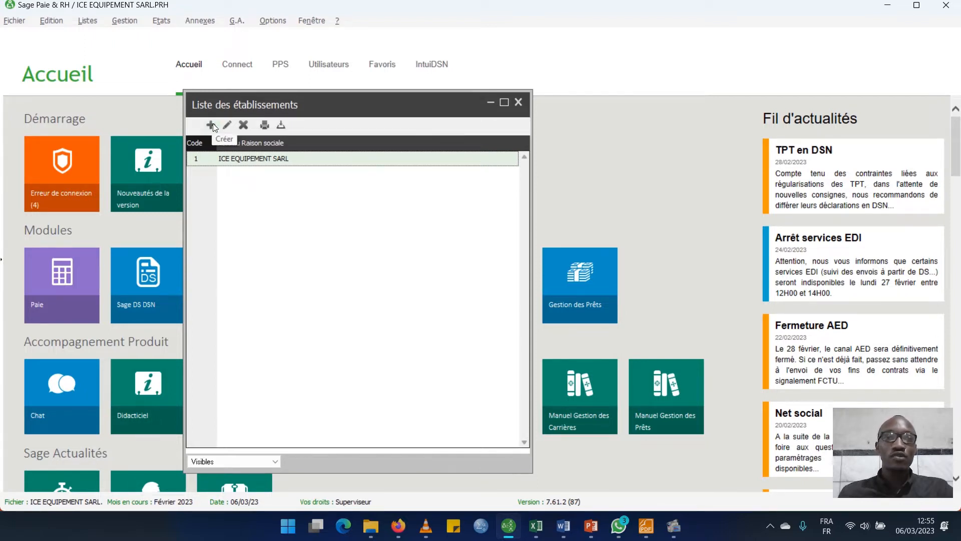
right_click(265, 190)
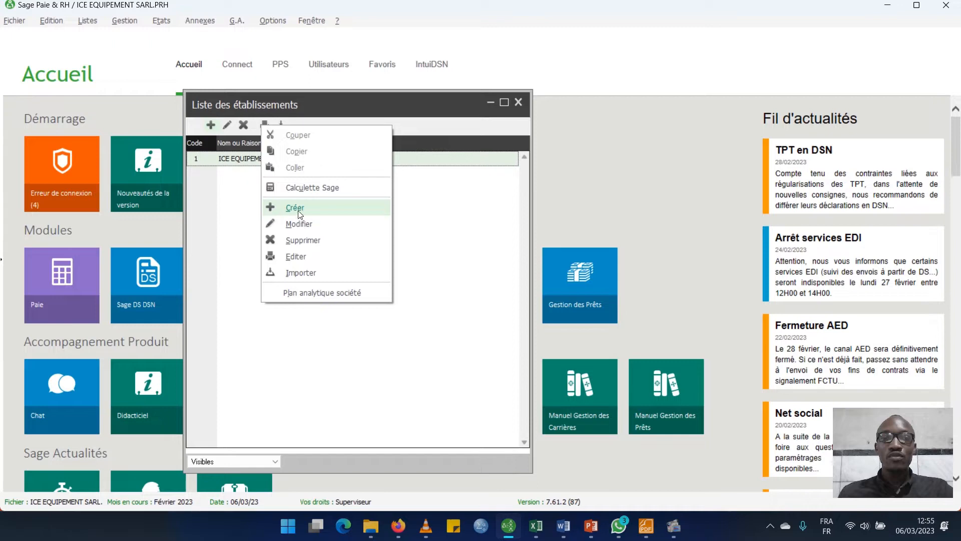
click(244, 212)
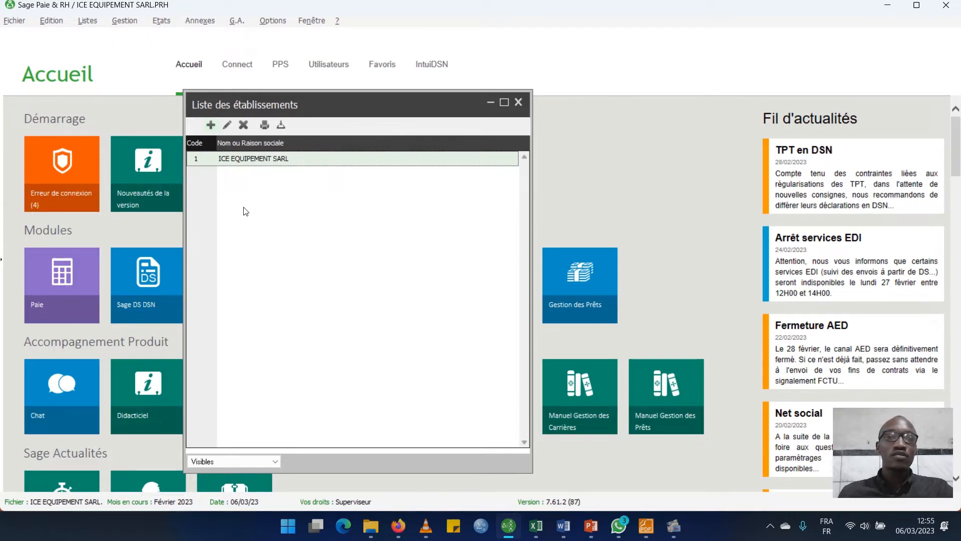
Start a new establishment with code 01 and company name ICE EQUI 2.
click(211, 124)
drag(185, 52, 511, 122)
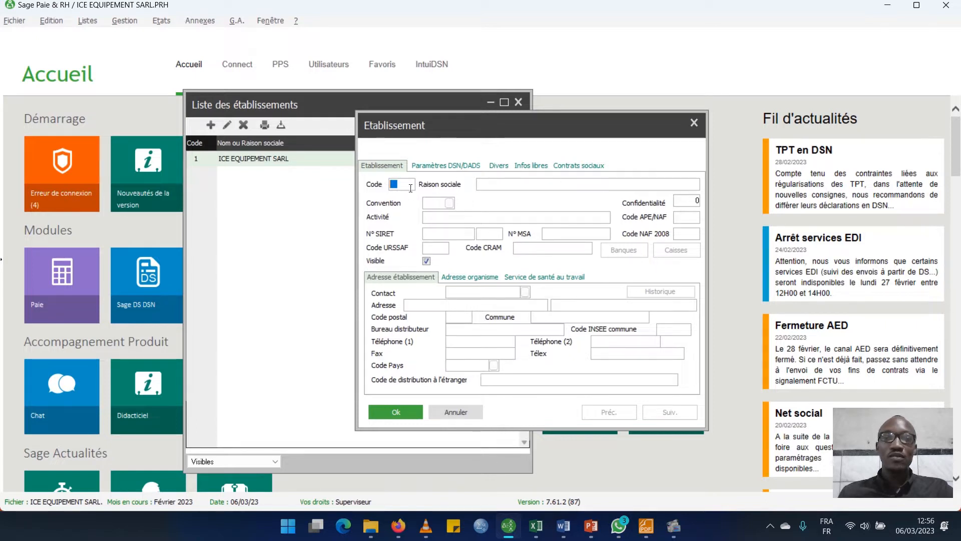
text(01)
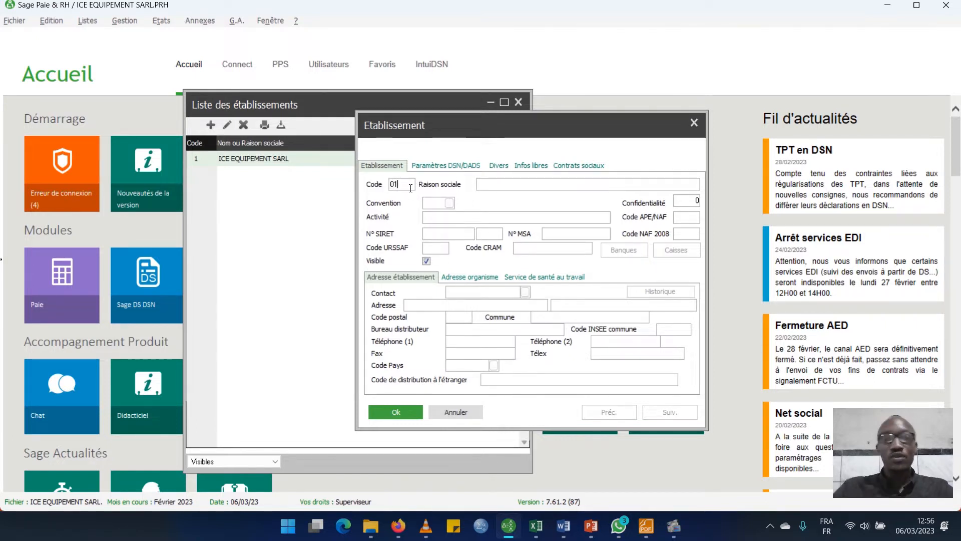
click(478, 185)
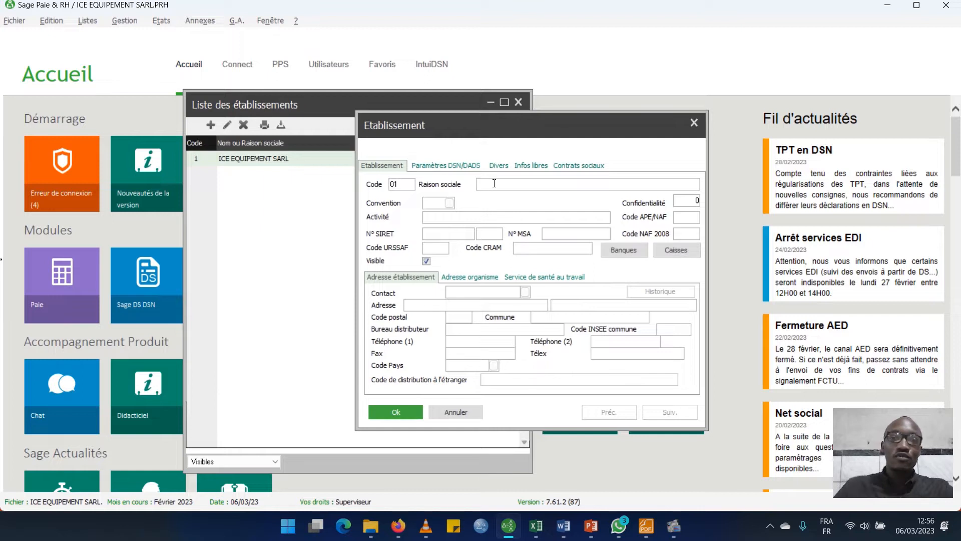
text(ice)
key(BackSpace)
key(BackSpace)
key(BackSpace)
text(ICE )
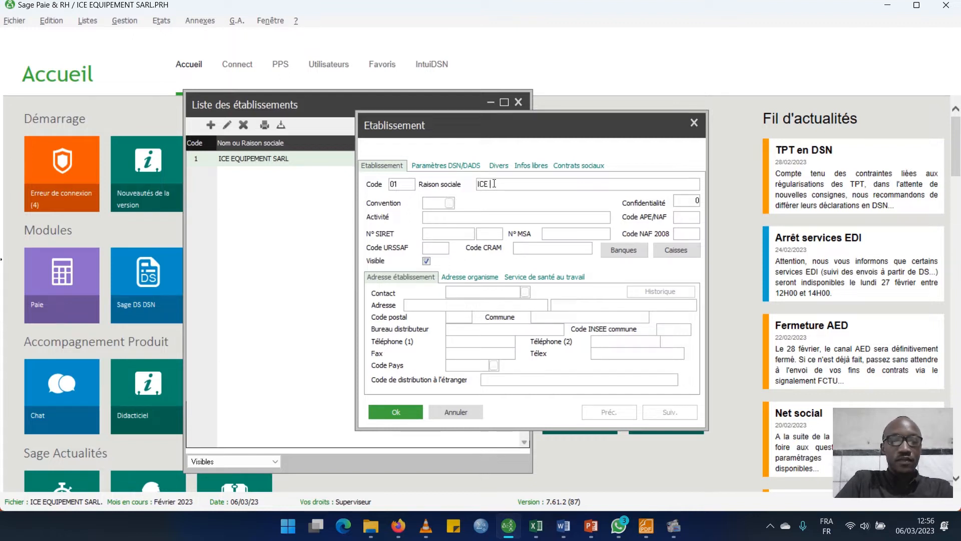
text(EQUI 2)
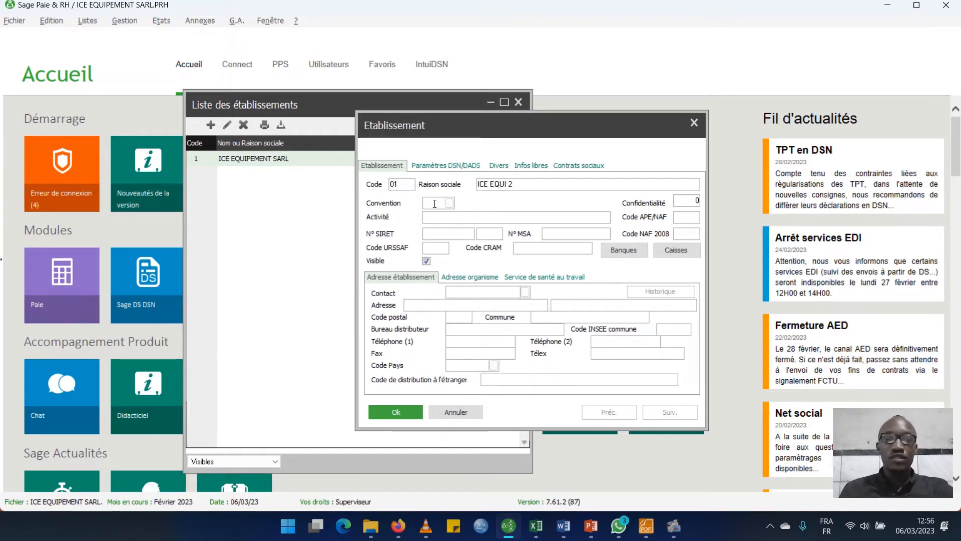
View the collective agreements list and its blank creation form from the Convention field, closing both without adding an agreement.
click(438, 205)
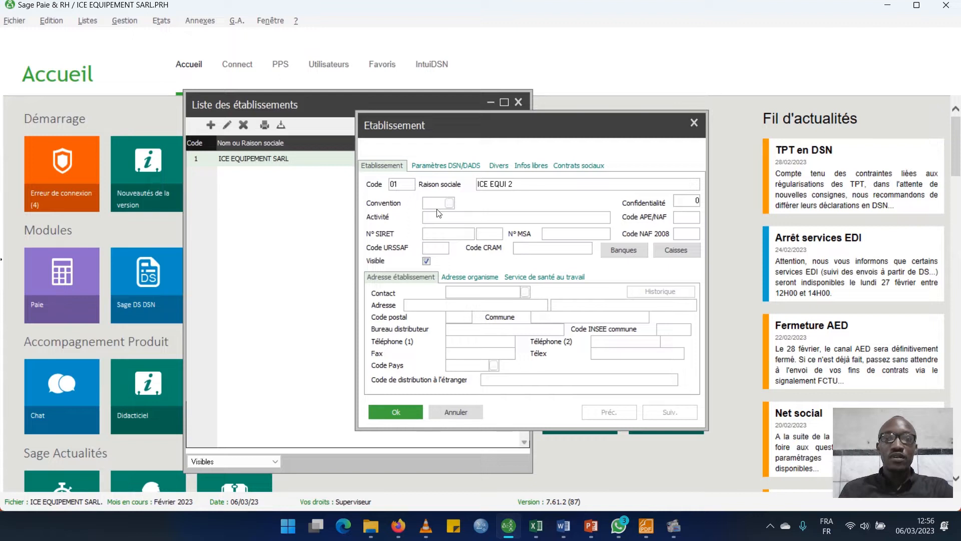
click(449, 203)
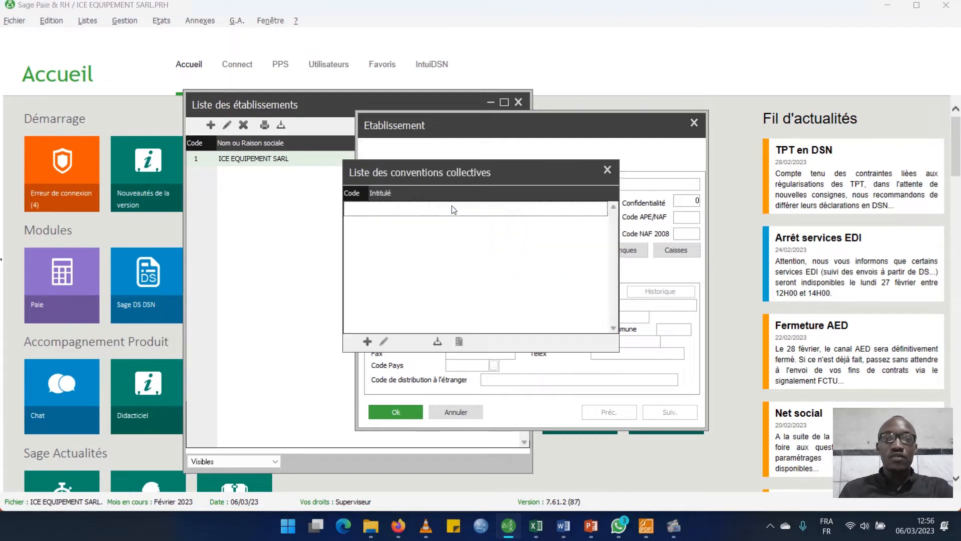
click(608, 170)
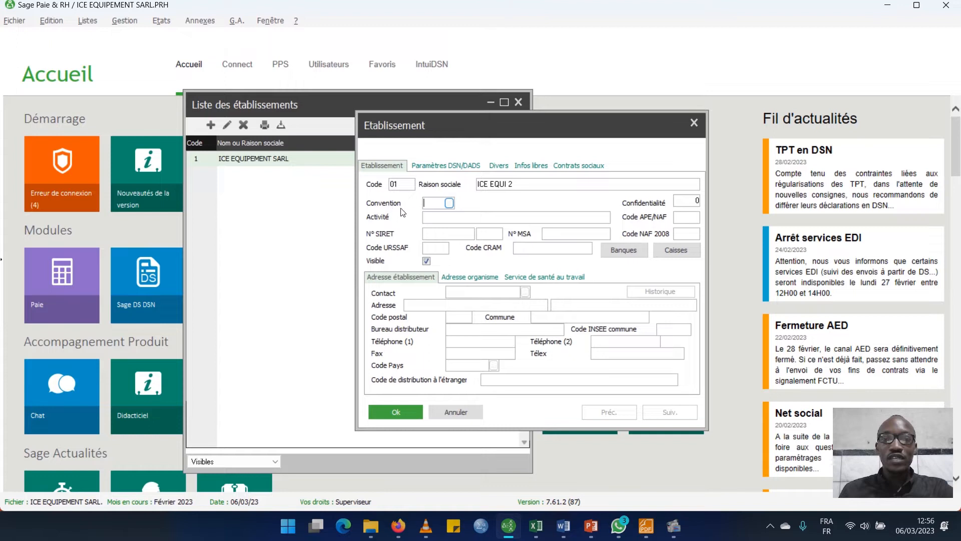
click(449, 204)
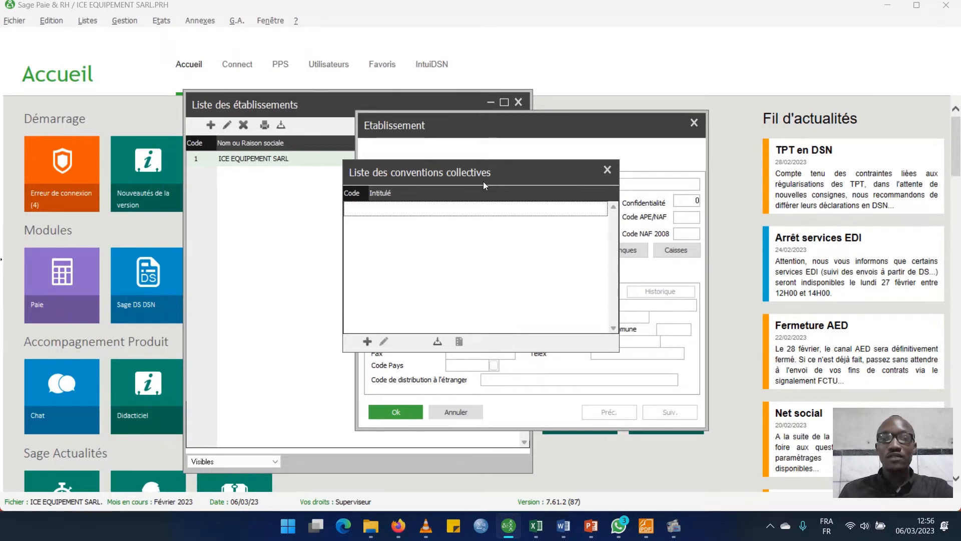
click(367, 340)
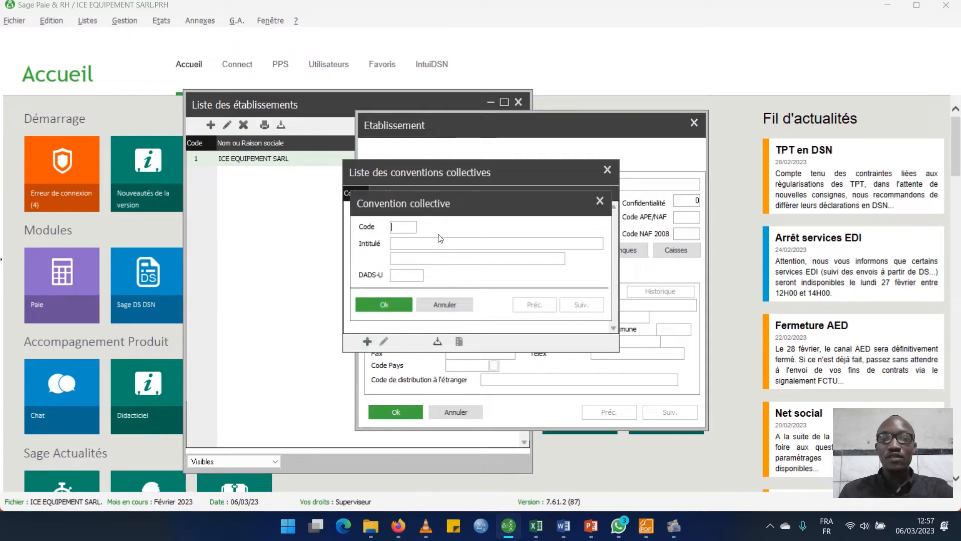
click(599, 200)
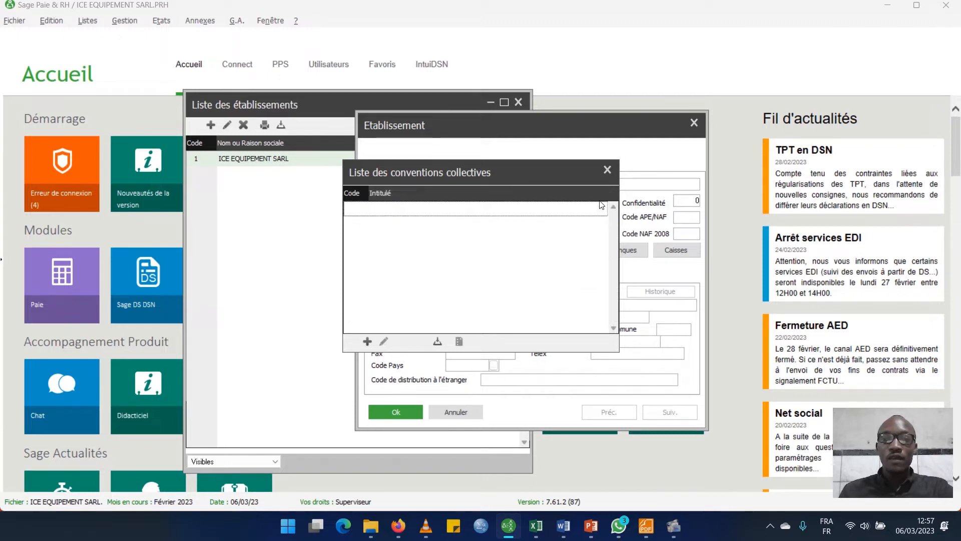
click(606, 169)
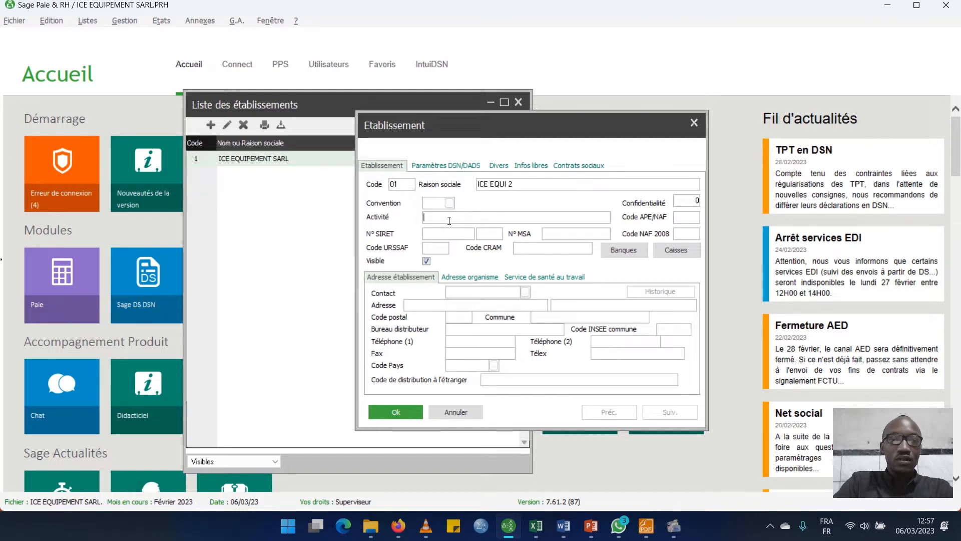
Set the new establishment's activity to COMMERCE, save the record and close the list of establishments.
text(S)
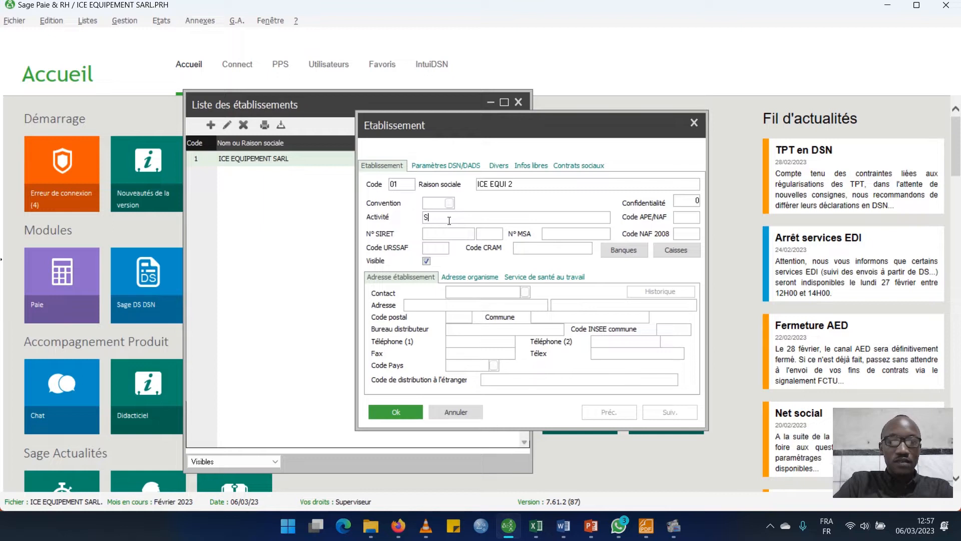
key(BackSpace)
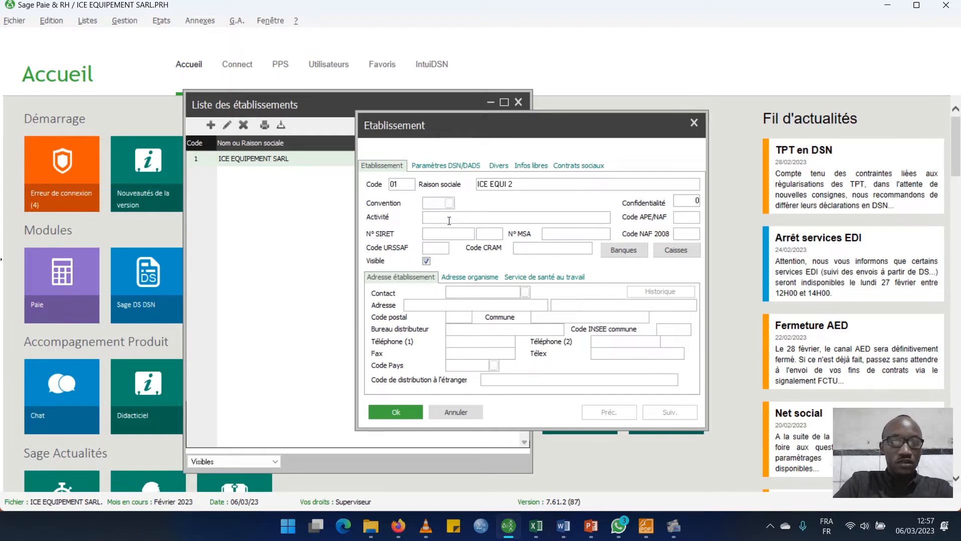
text(COMMERCE)
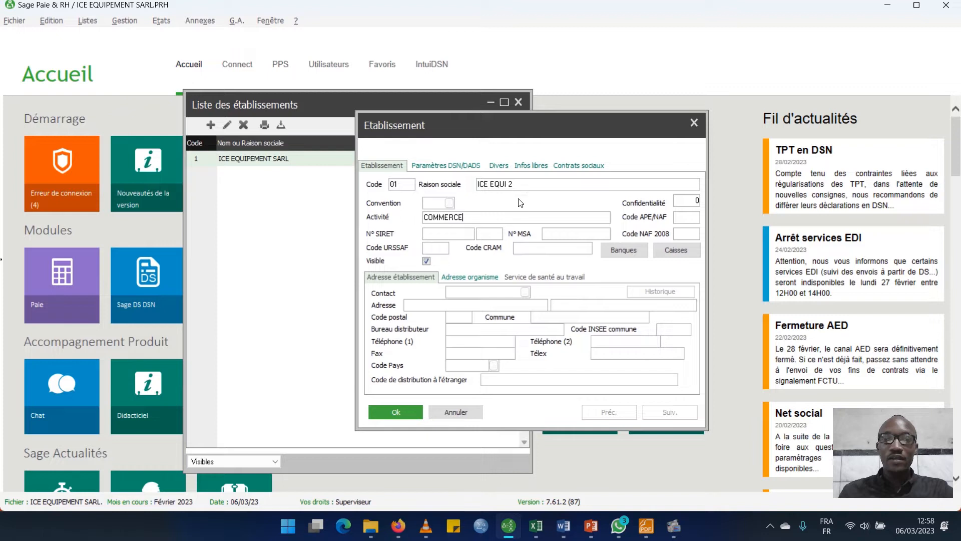
click(395, 412)
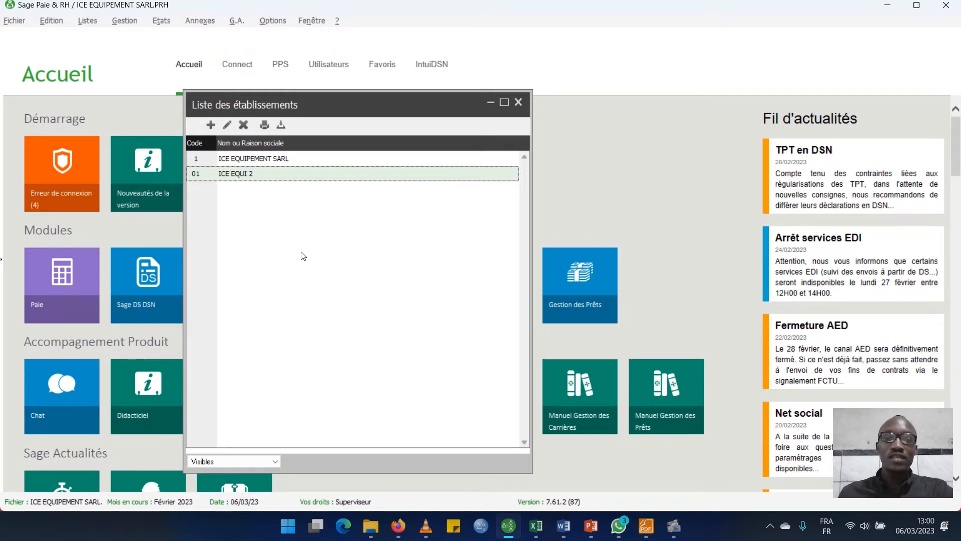
click(519, 103)
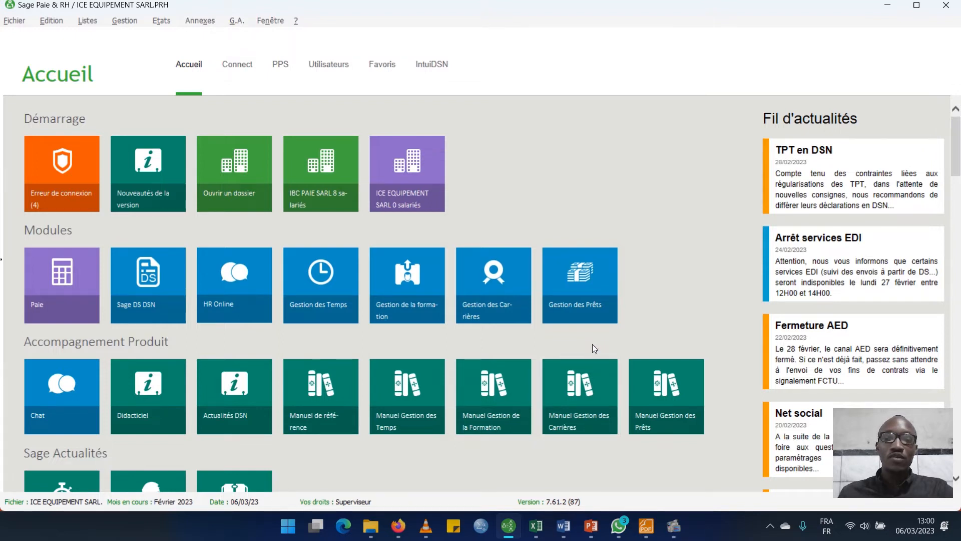
Switch to PowerPoint to check the Leçon 2 outline slide, and return to Sage Paie & RH.
click(591, 526)
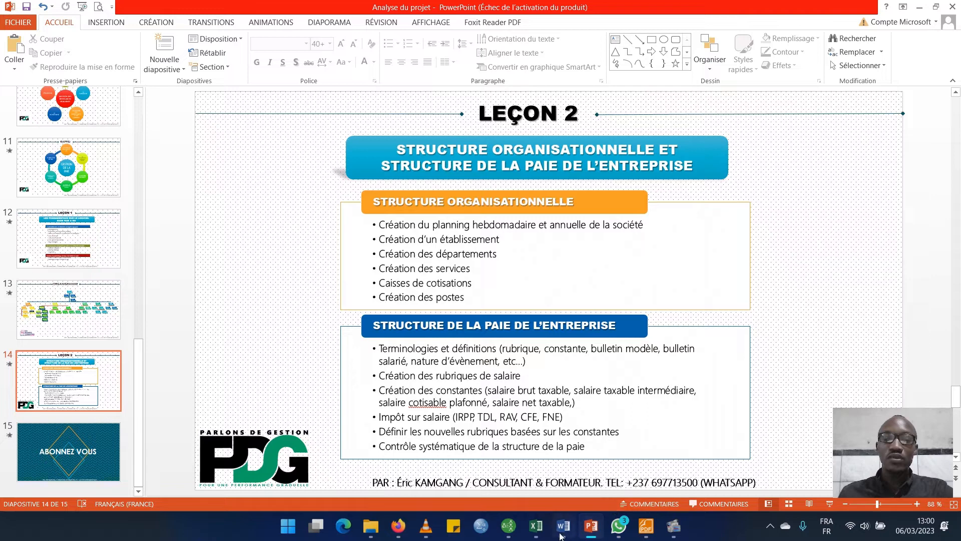
mouse_move(506, 529)
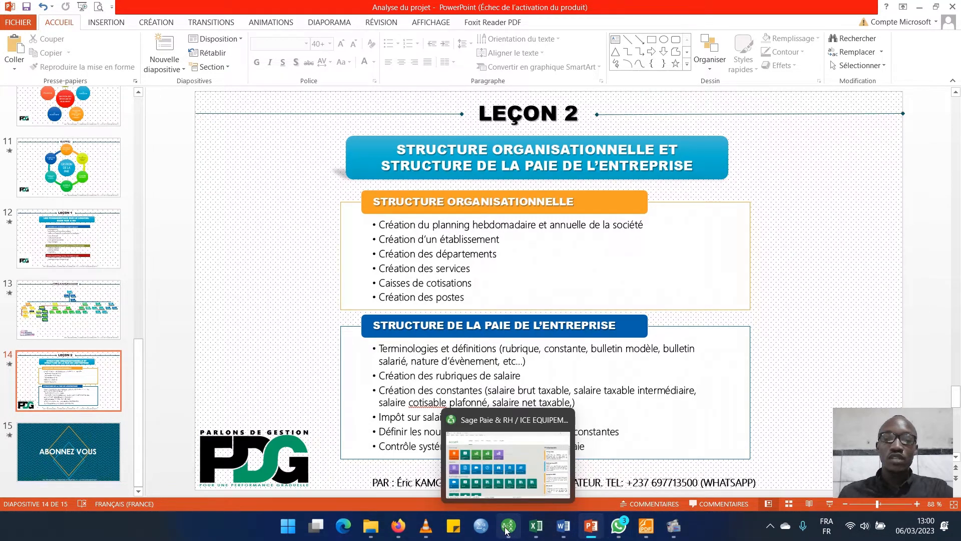
click(507, 529)
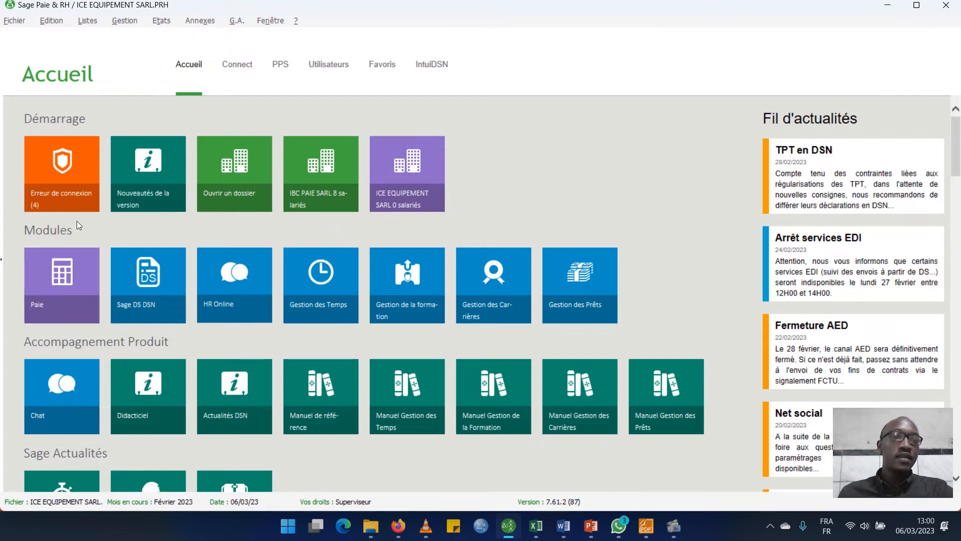
Open the list of organisations on its departments and reposition the window.
click(84, 21)
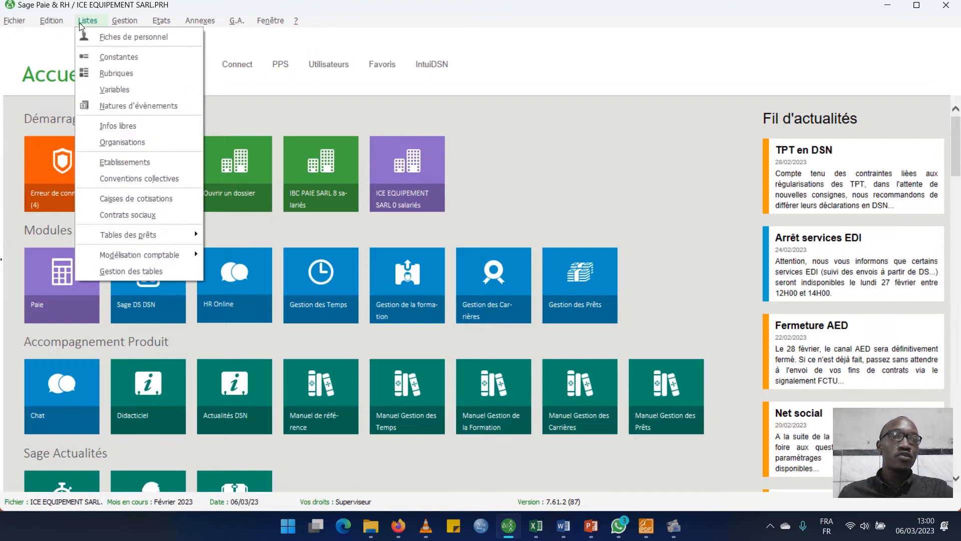
click(113, 142)
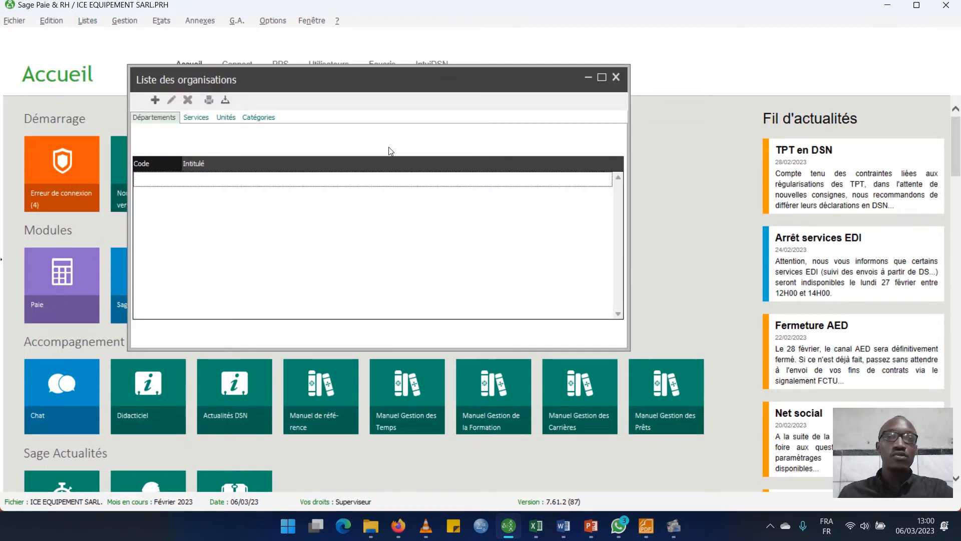
drag(383, 85, 358, 101)
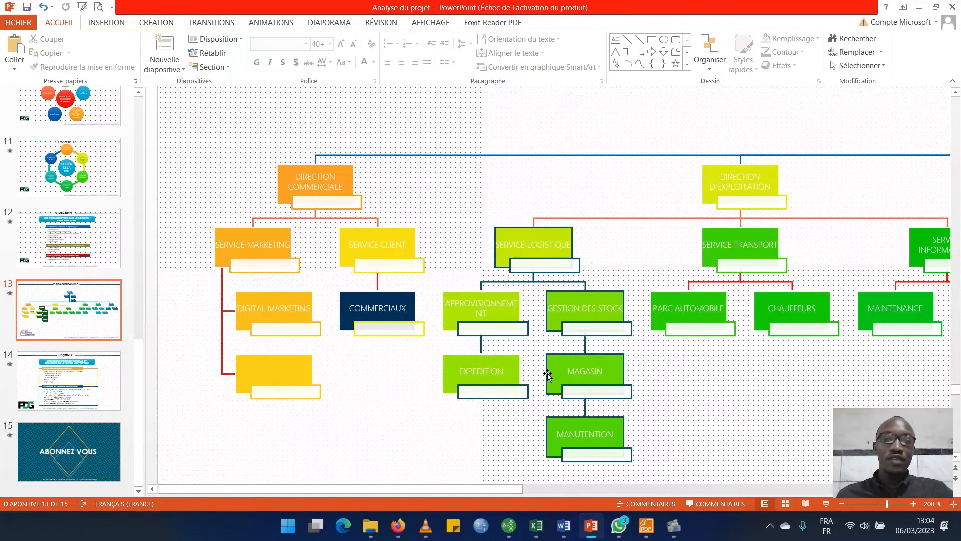
Examine the directions and services in the company organisation chart on the PowerPoint slide.
scroll(548, 373, up, 3)
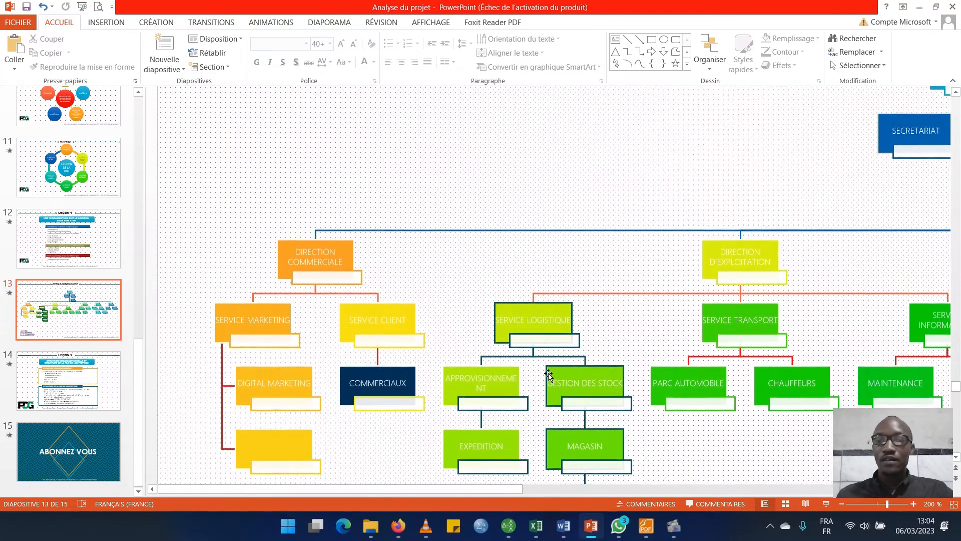
scroll(548, 373, up, 6)
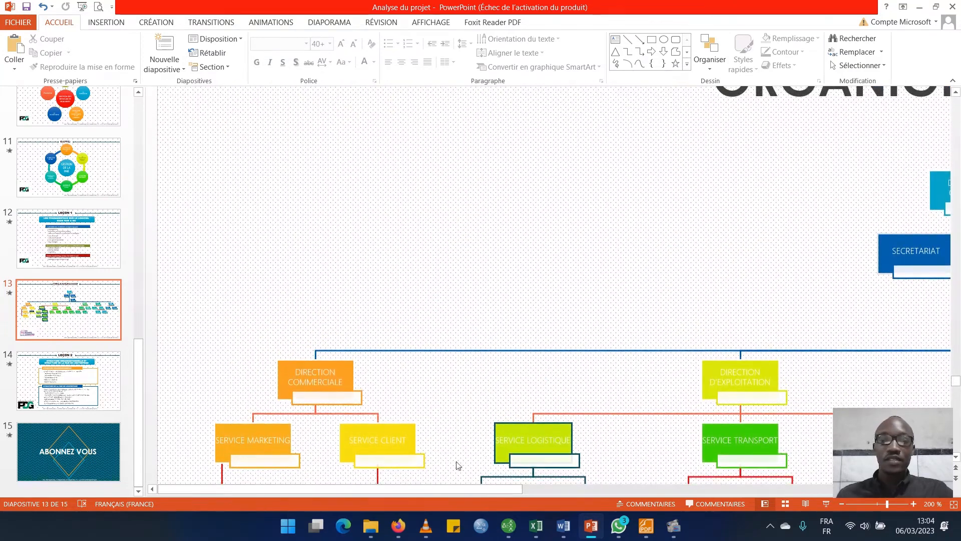
drag(426, 491, 457, 490)
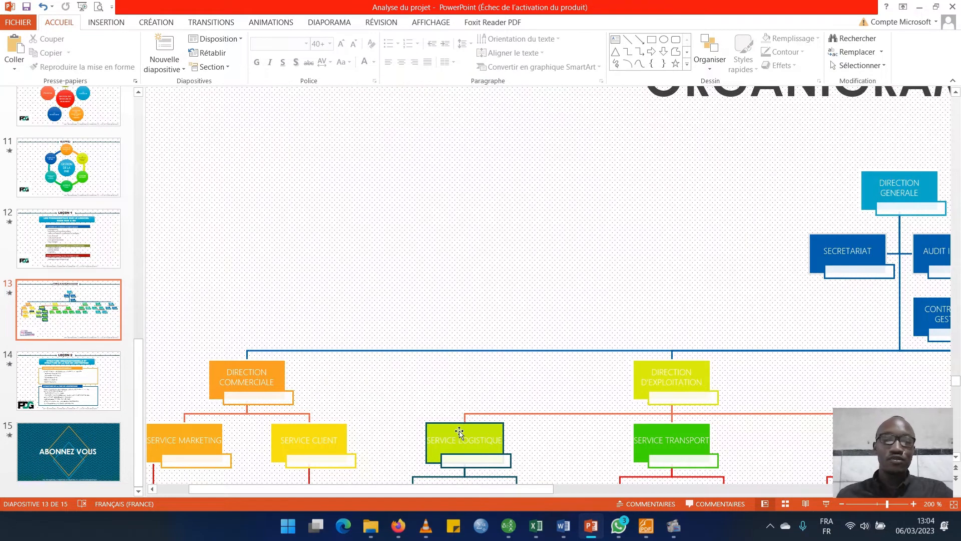
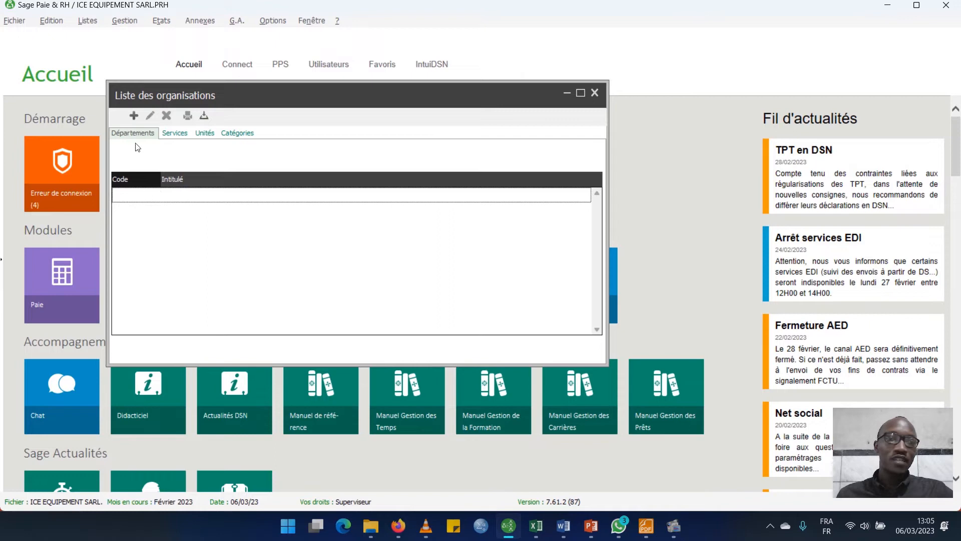
Create a department with code 01 and title DIRECTION GENERALE, leaving its distribution point code empty.
click(134, 116)
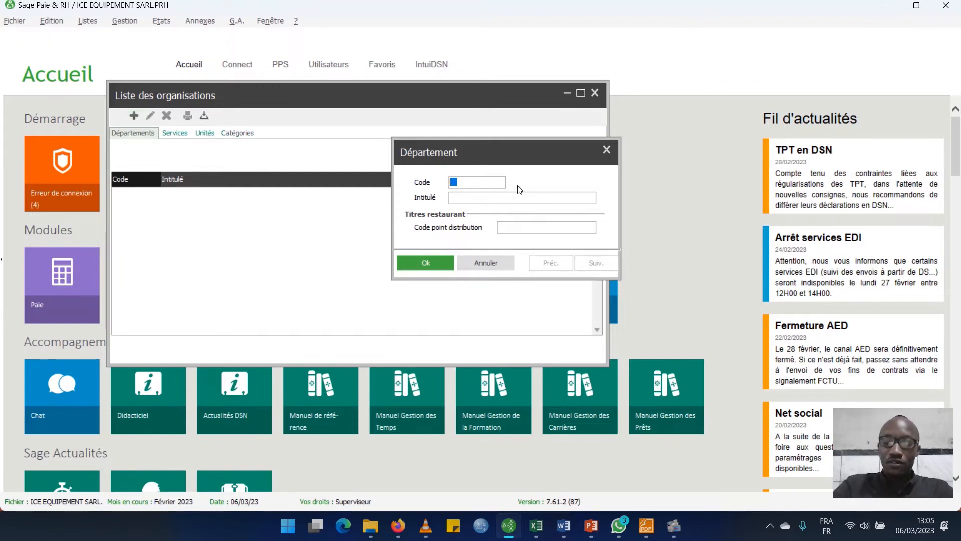
text(01)
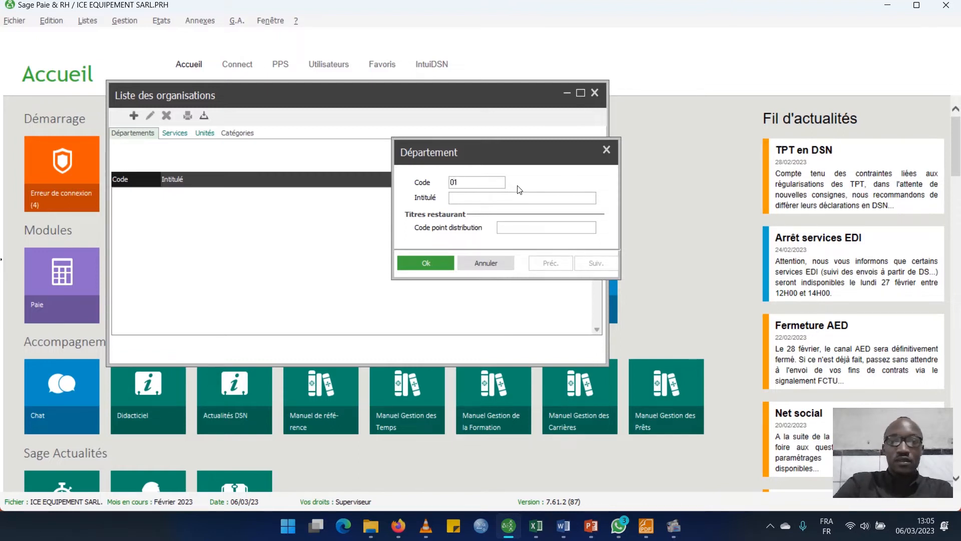
click(505, 198)
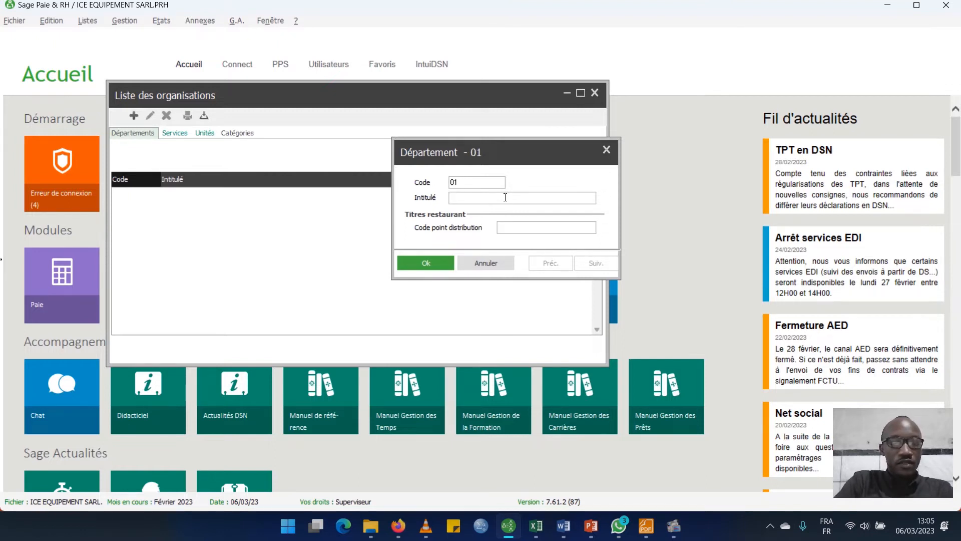
text(DI)
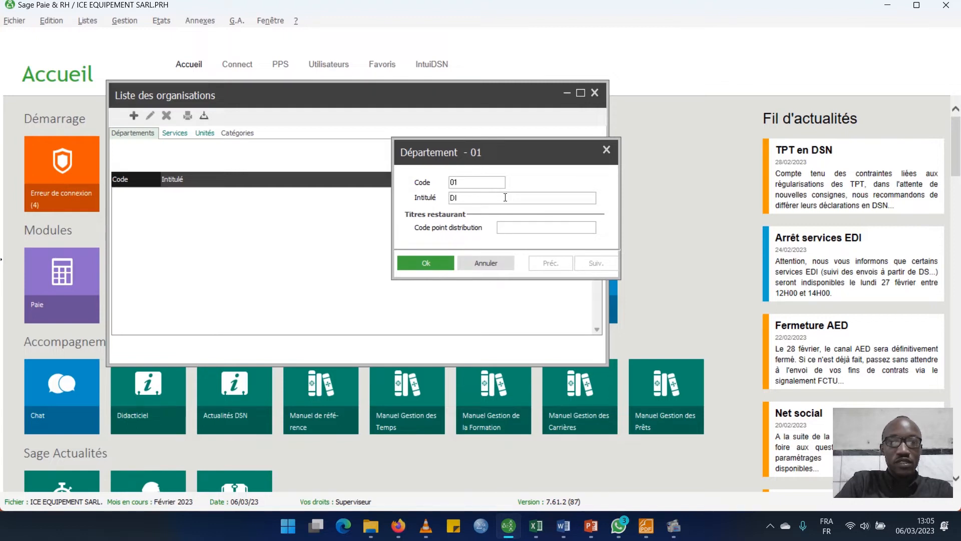
text(RECTI)
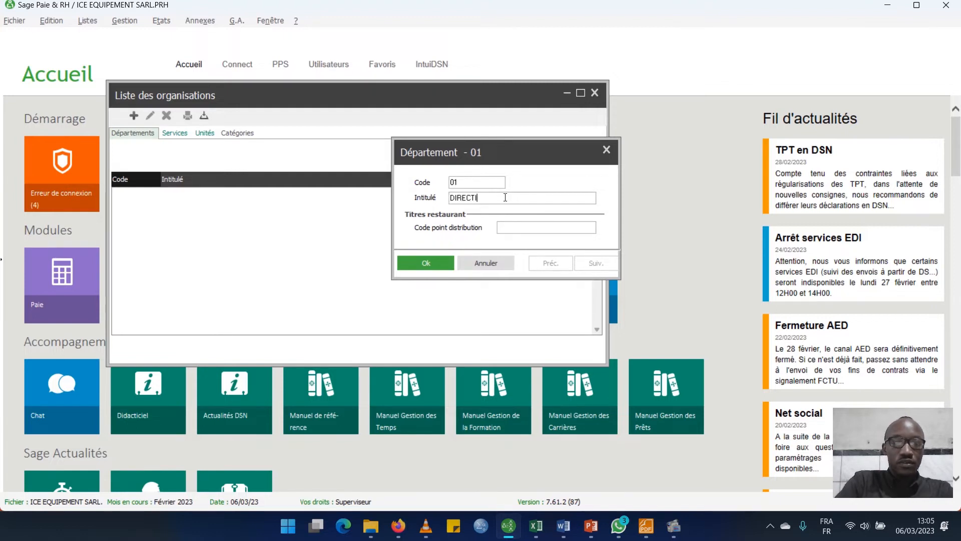
text(ON)
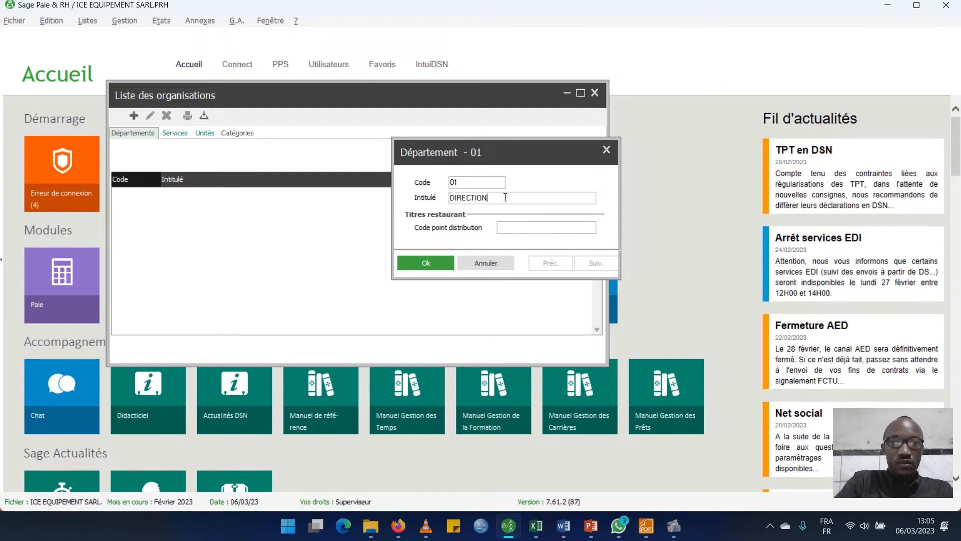
text( G)
text(ENE)
key(BackSpace)
key(BackSpace)
key(BackSpace)
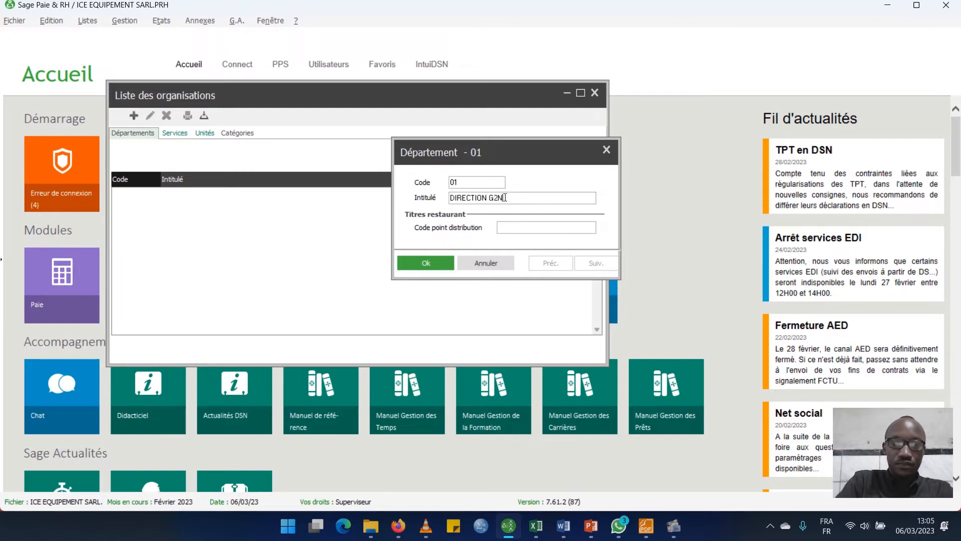
text(ENERA)
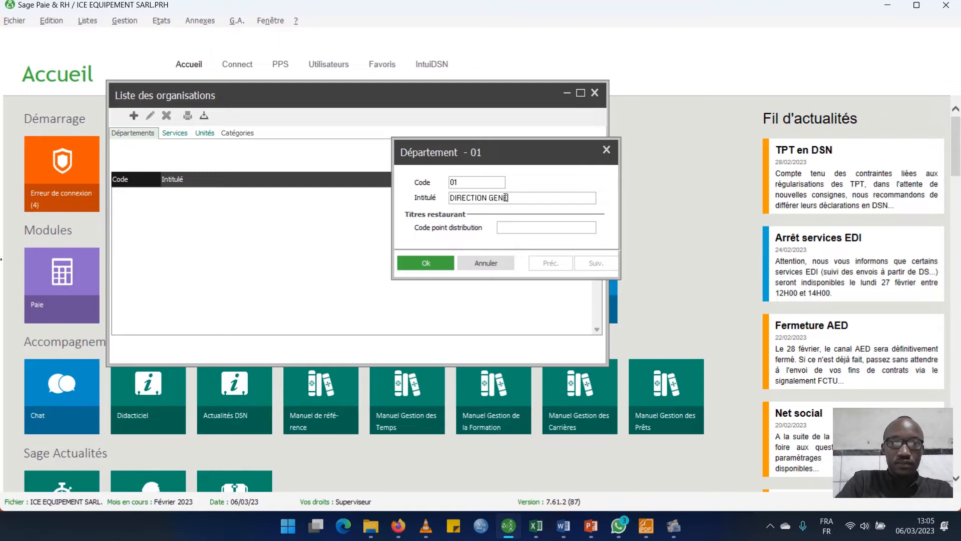
text(LE)
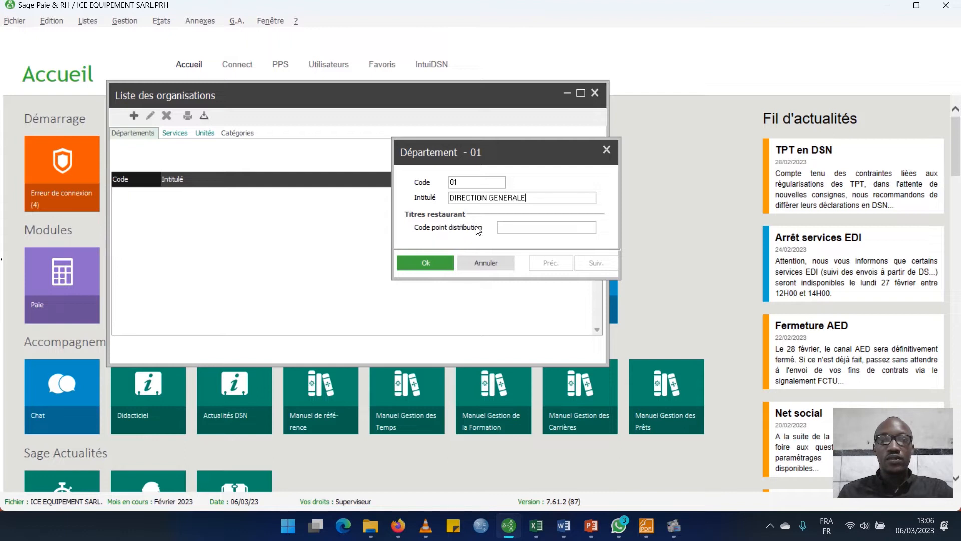
click(515, 227)
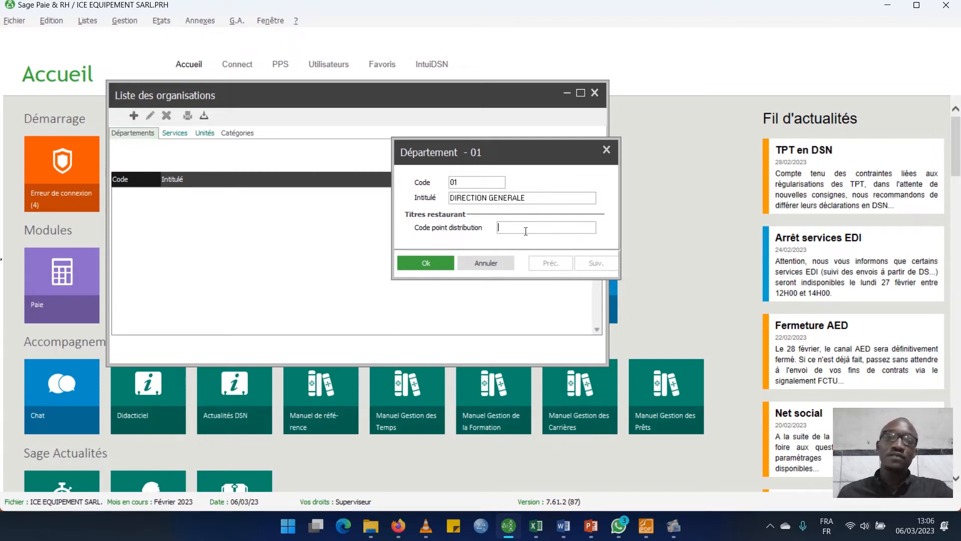
click(423, 264)
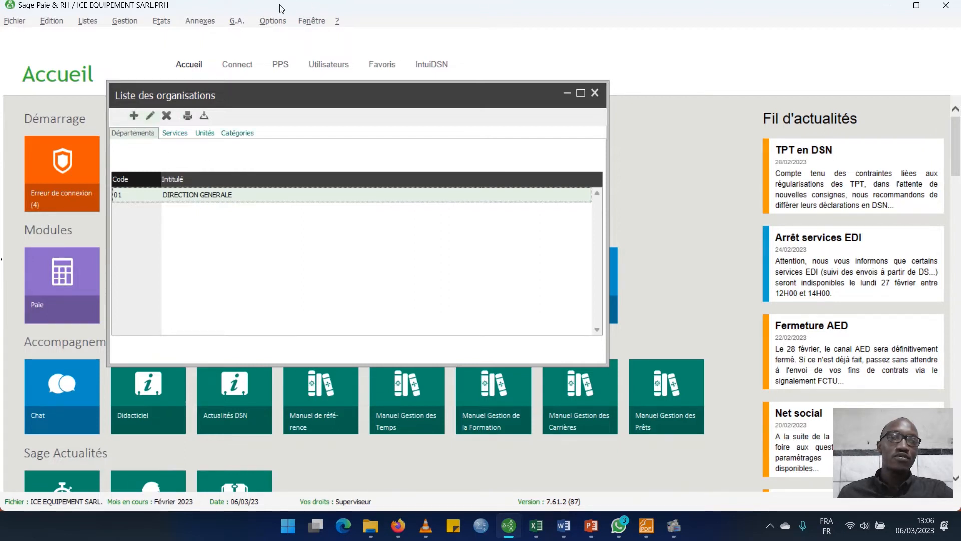
Enable chained creation (Création en chaîne) and create department 02 titled DIRECTION COMMERCIALE.
click(270, 20)
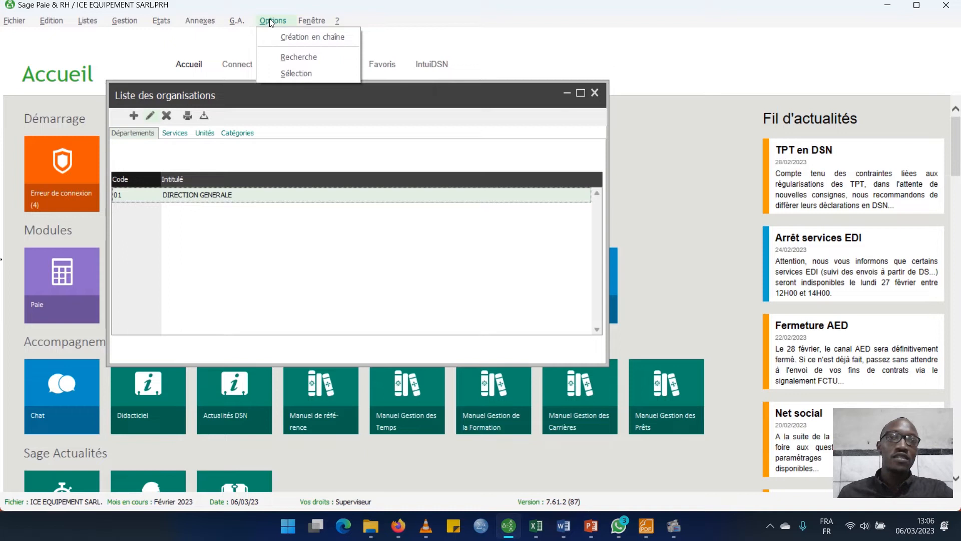
click(306, 38)
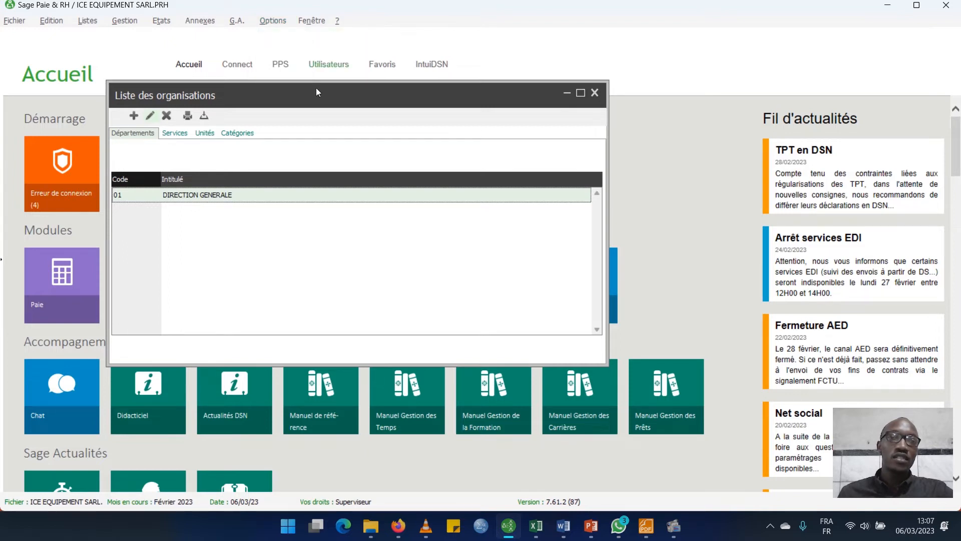
click(133, 116)
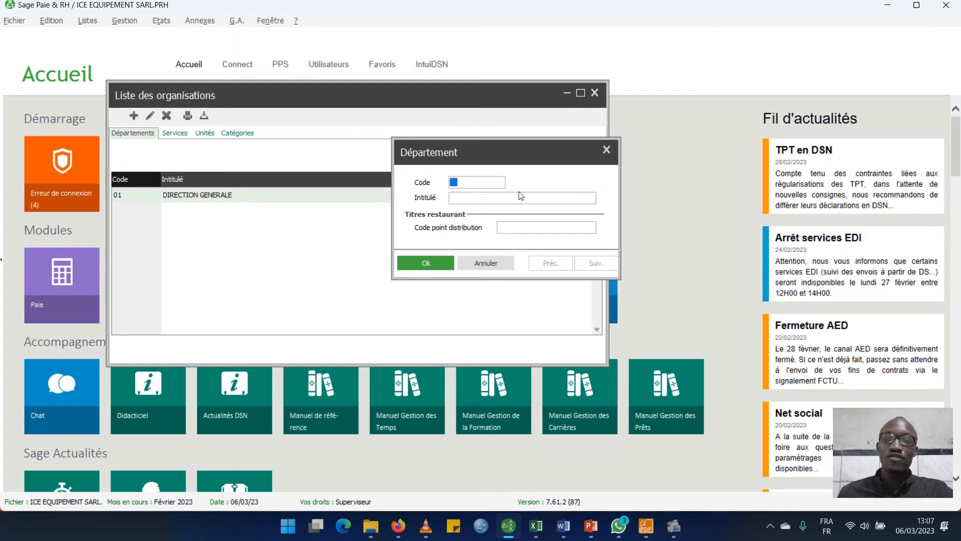
text(0)
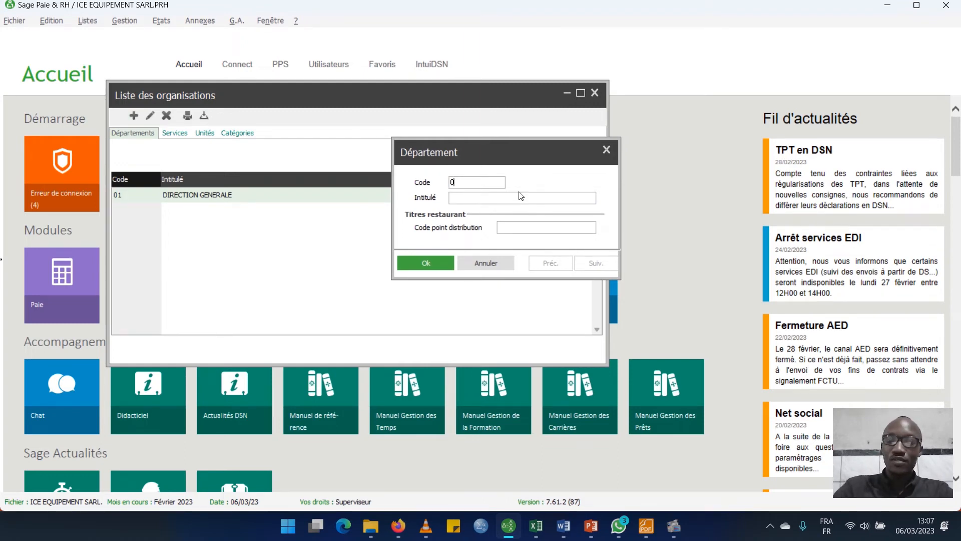
text(2)
click(521, 196)
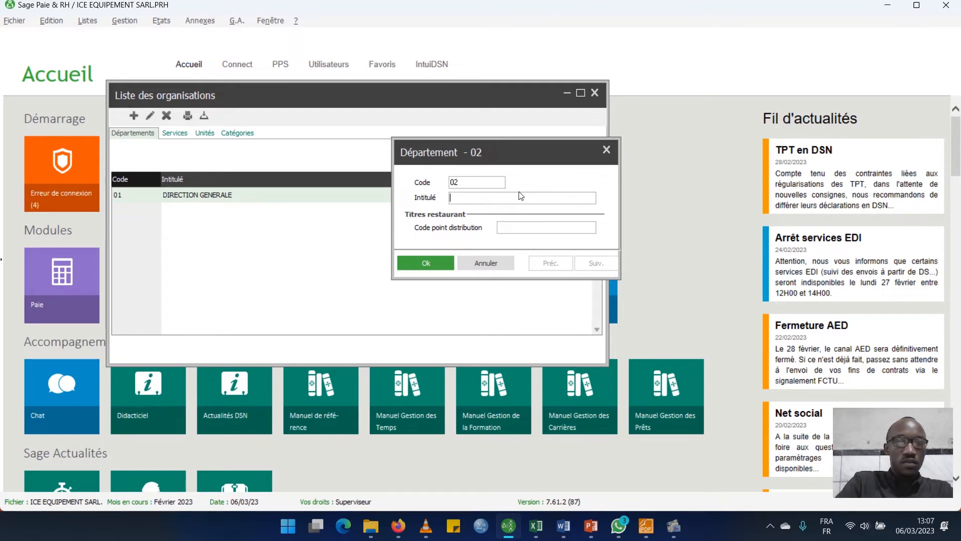
text(D)
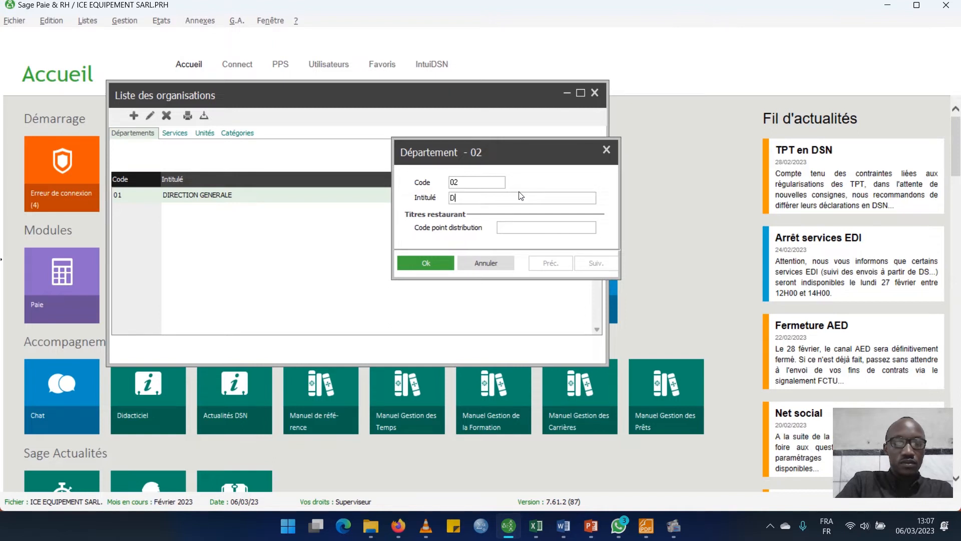
text(IREC)
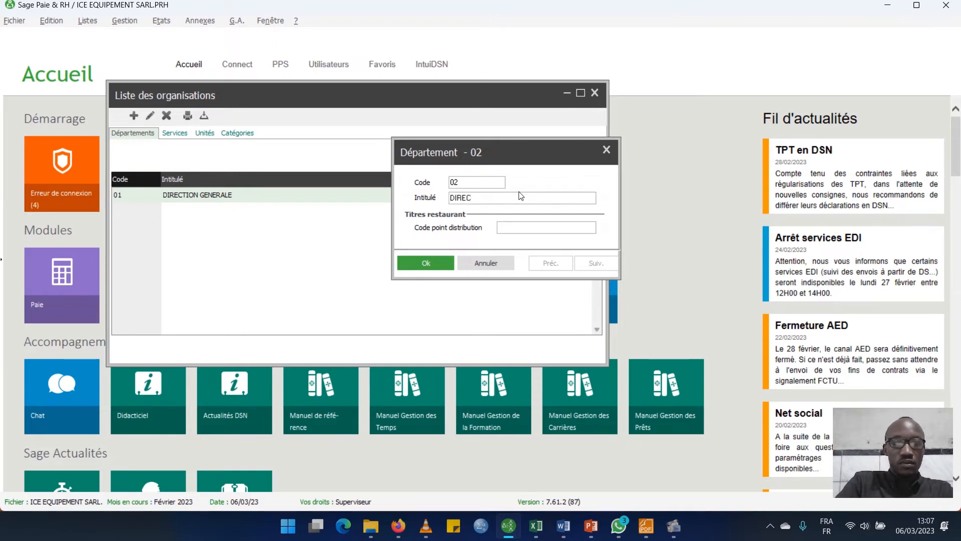
text(TION COMMER)
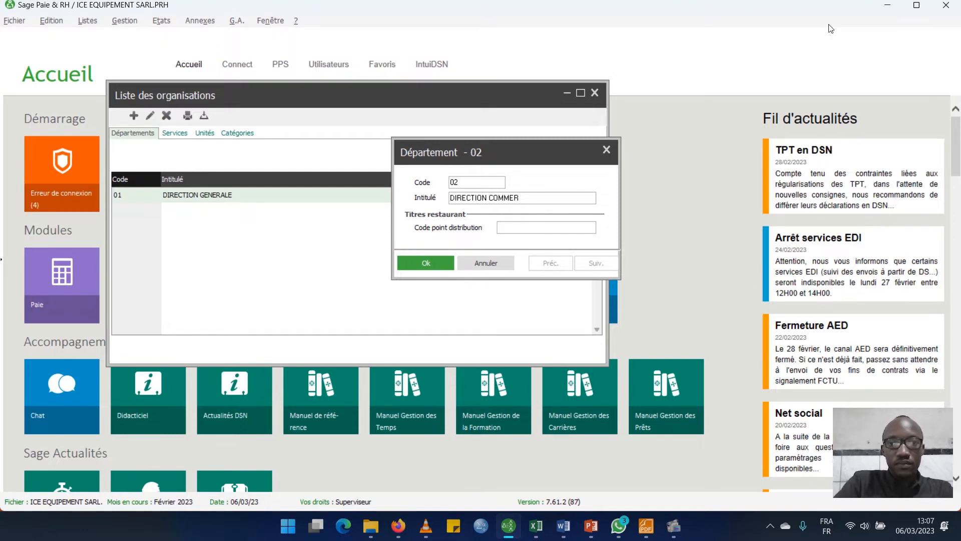
text(CIALE)
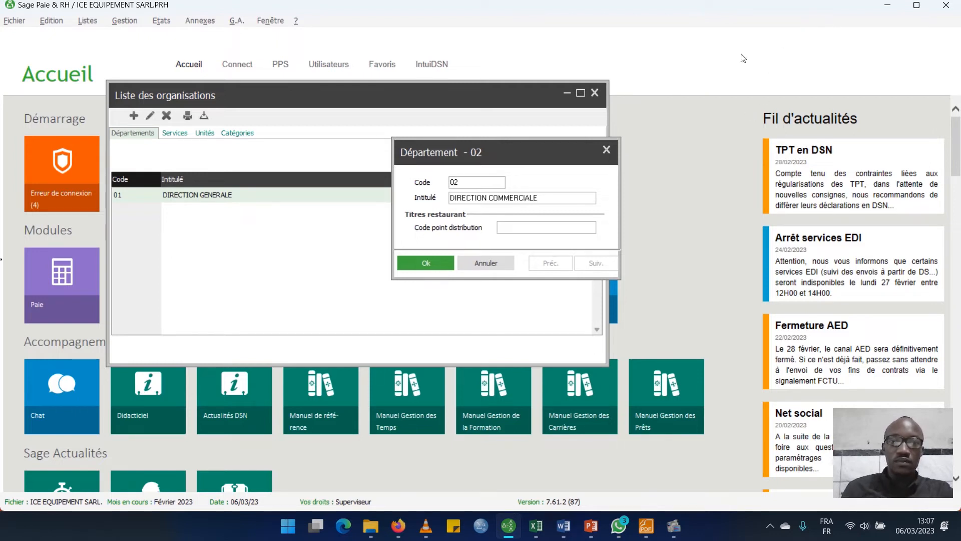
click(440, 263)
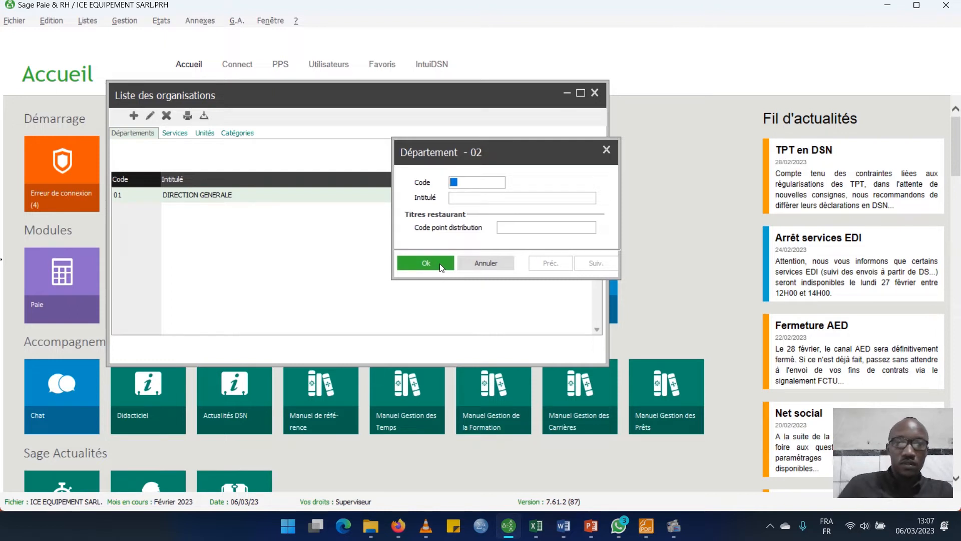
text(0)
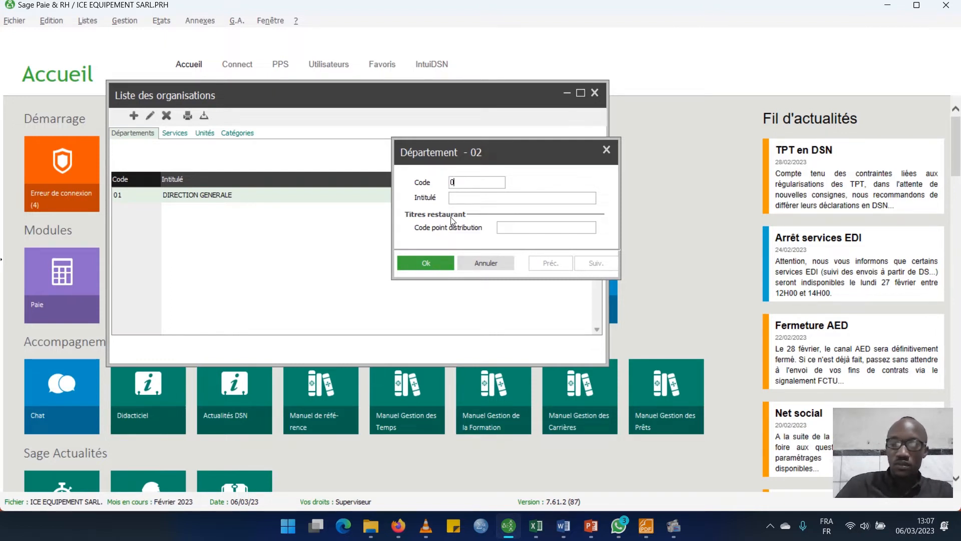
text(2)
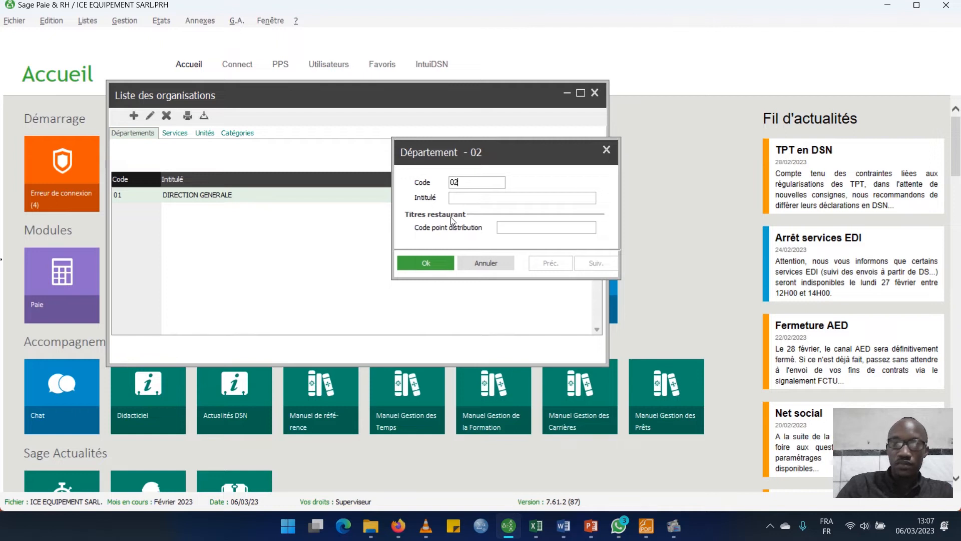
click(468, 197)
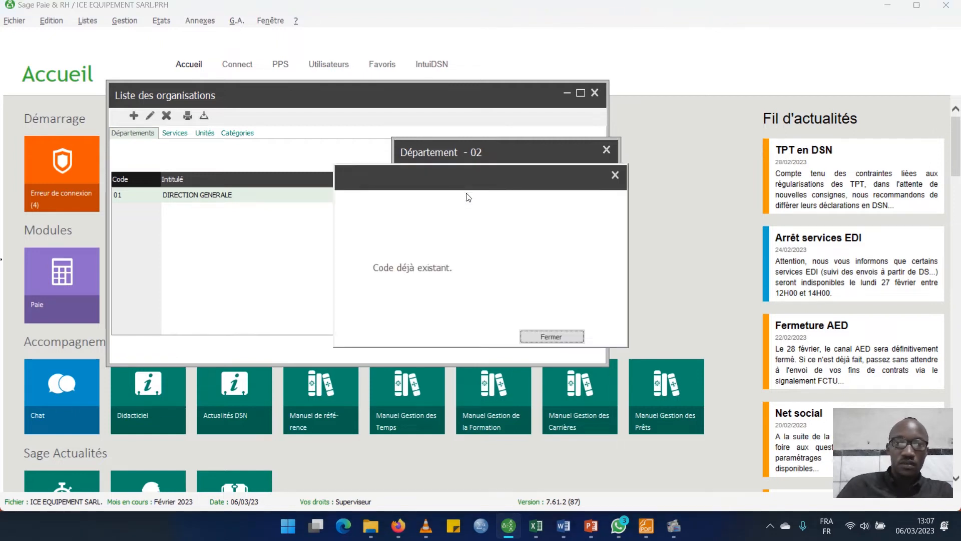
click(551, 337)
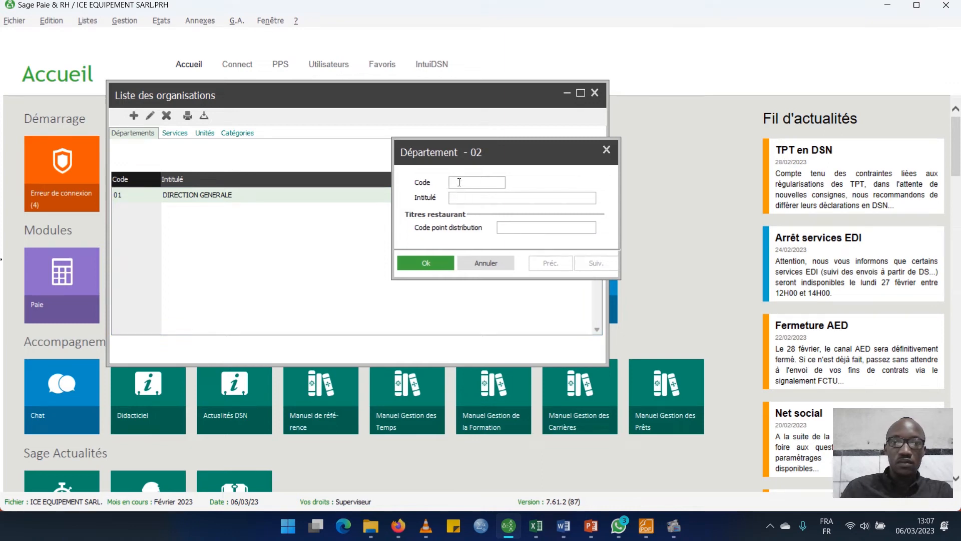
Create the department with code 03 and title DIRECTION D4EXPLOITATION.
text(03)
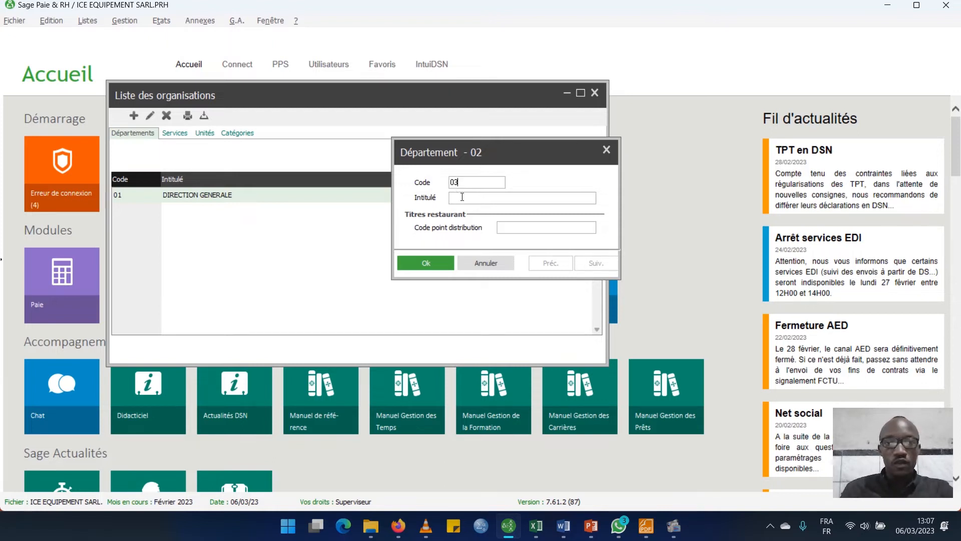
text(DI)
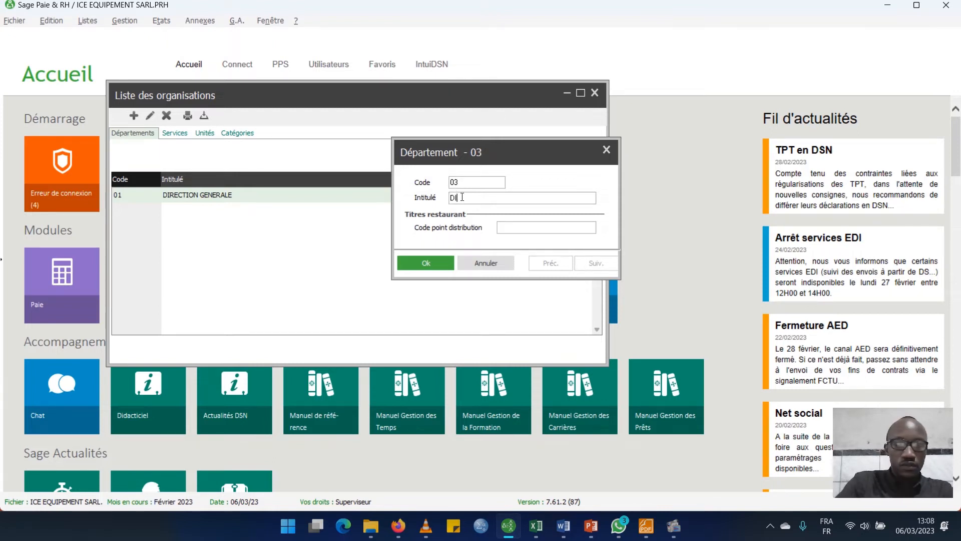
text(RECTION D4E)
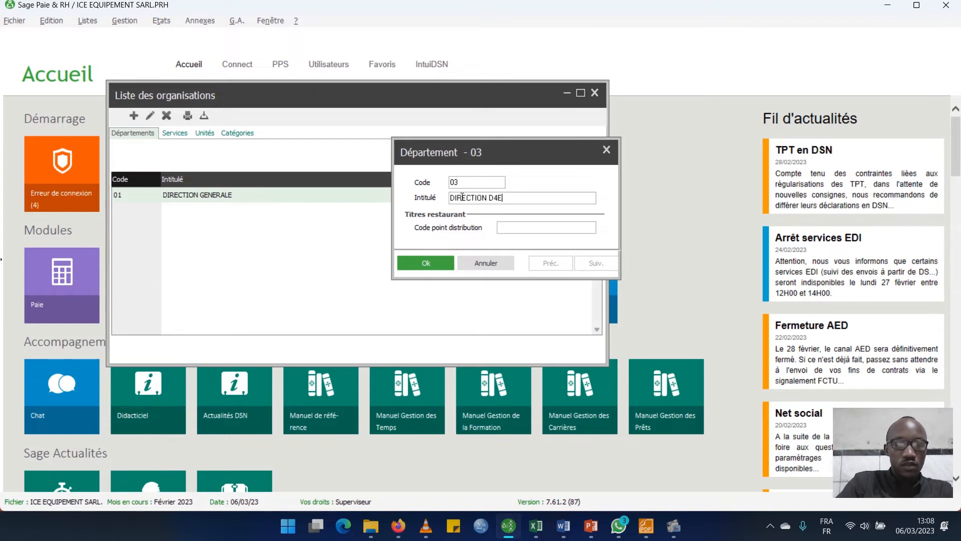
text(XPLOITATION)
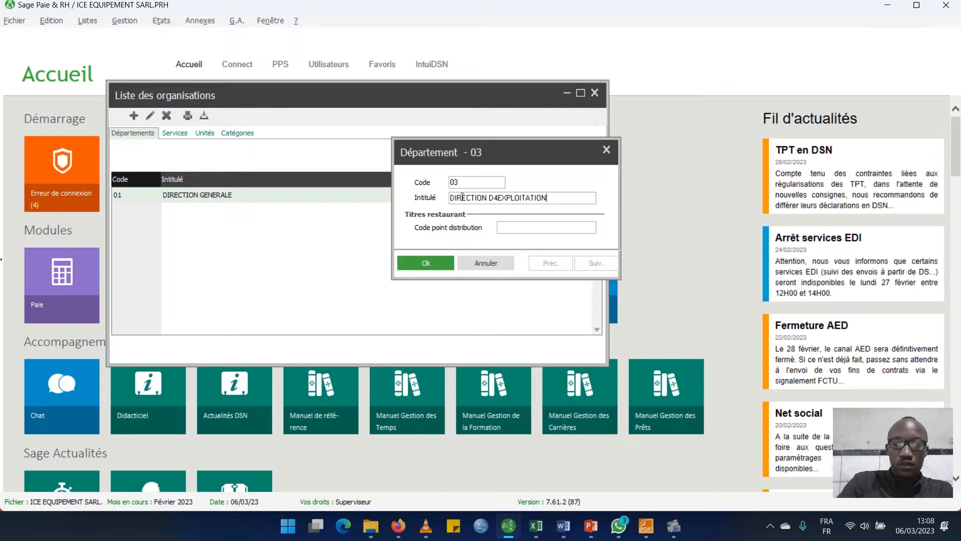
key(Return)
Create the department with code 04 and title DIRECTION TECHNIQUE.
text(04)
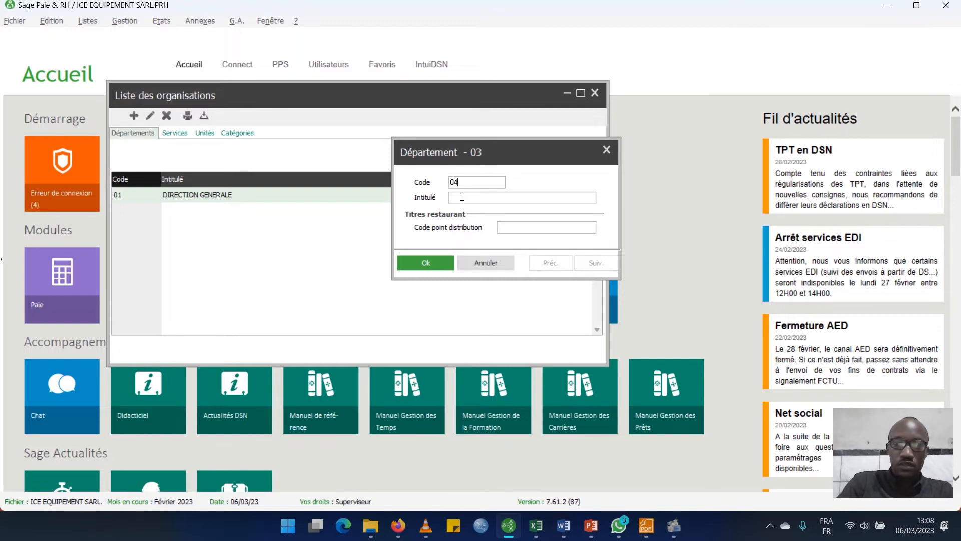
click(462, 197)
text(DIRECT)
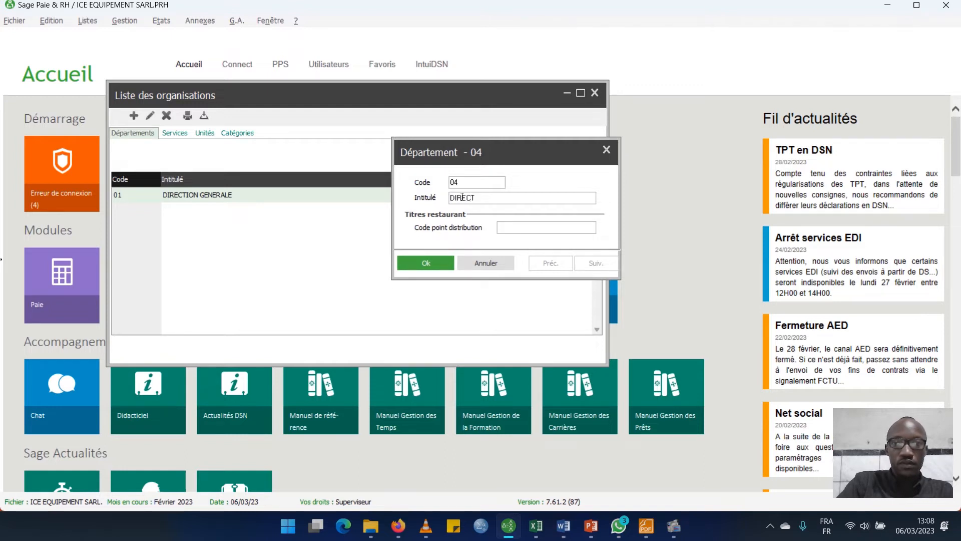
text(ION TECHNI)
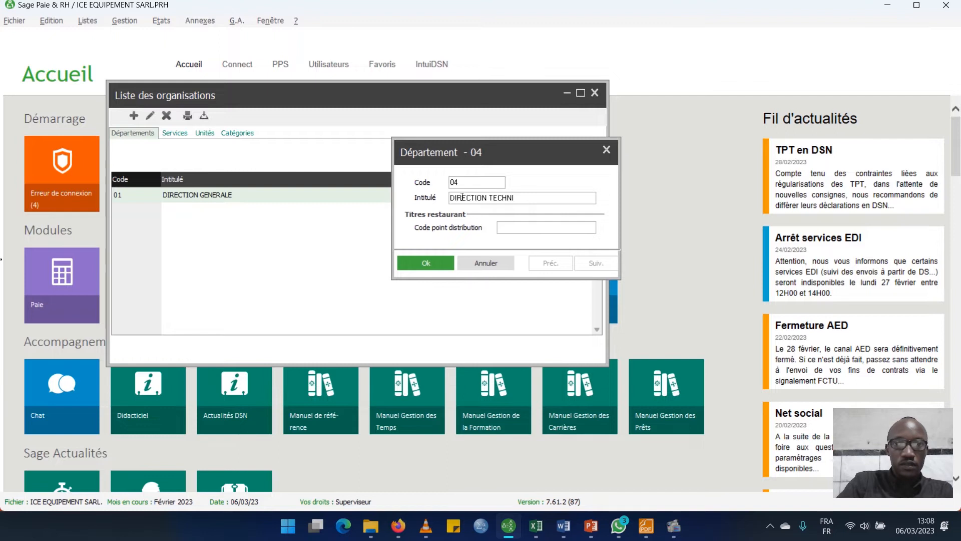
text(QUE)
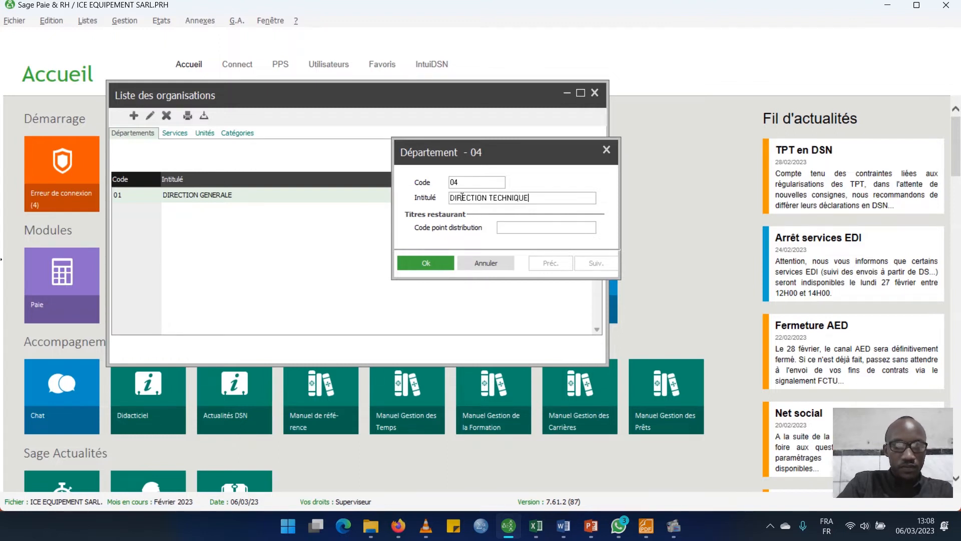
key(Return)
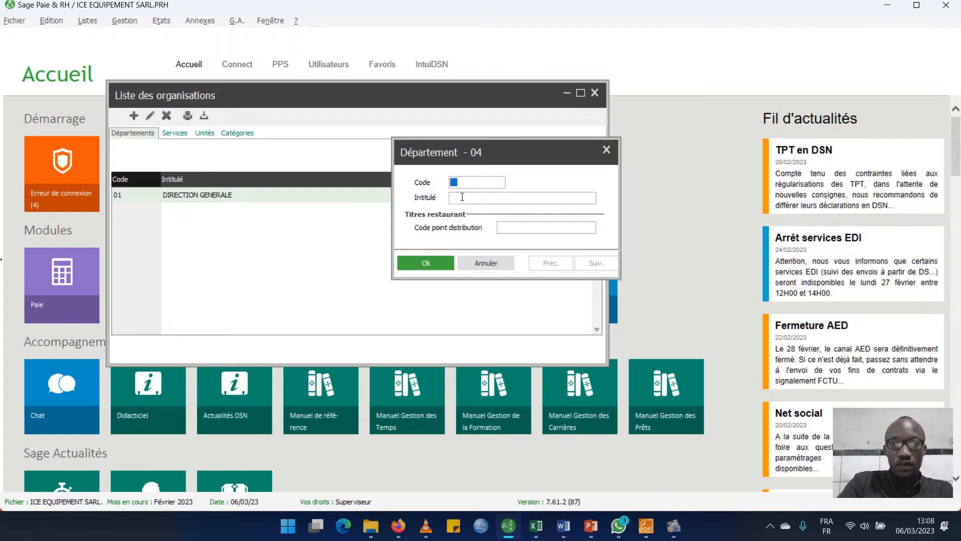
Create the department with code 05 and title DIRECTION DES RH.
text(05)
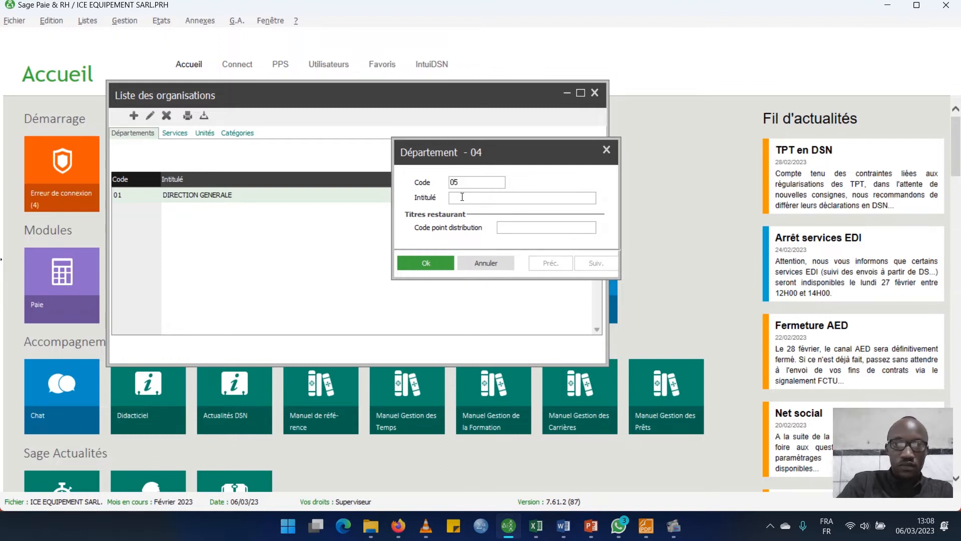
key(Tab)
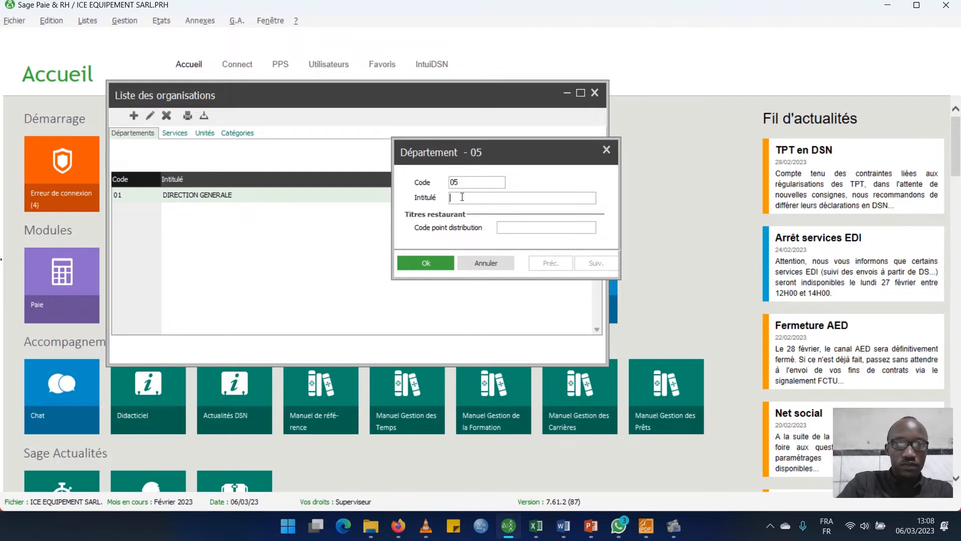
text(DIRE)
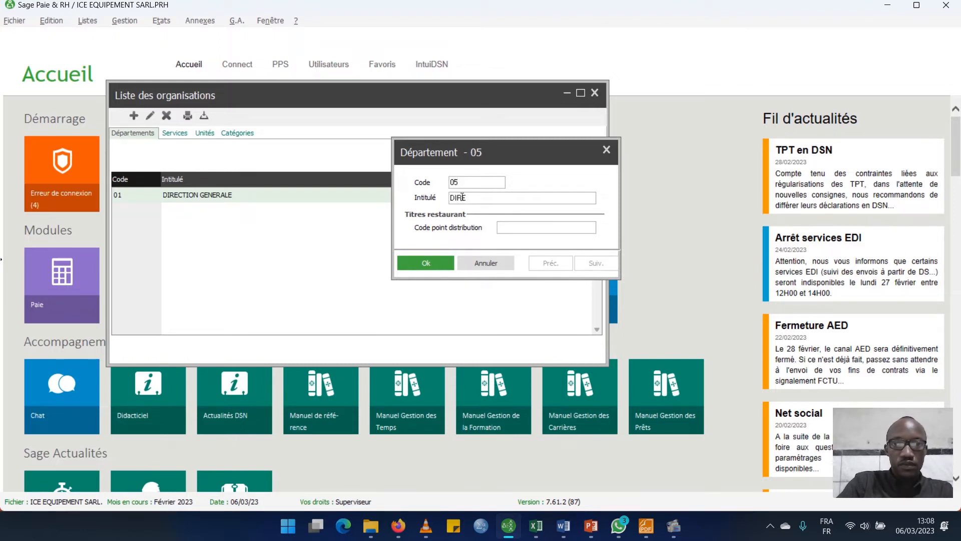
text(CTION)
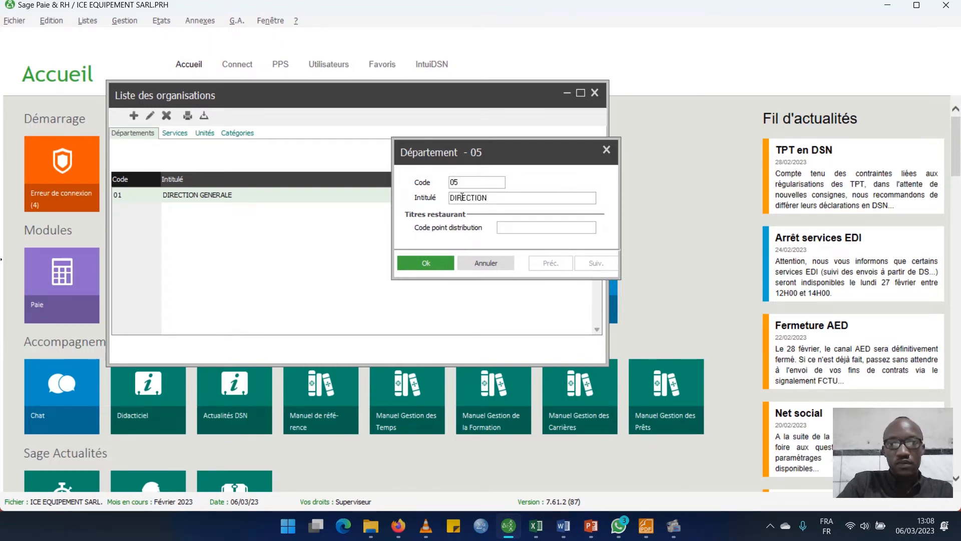
text( DES )
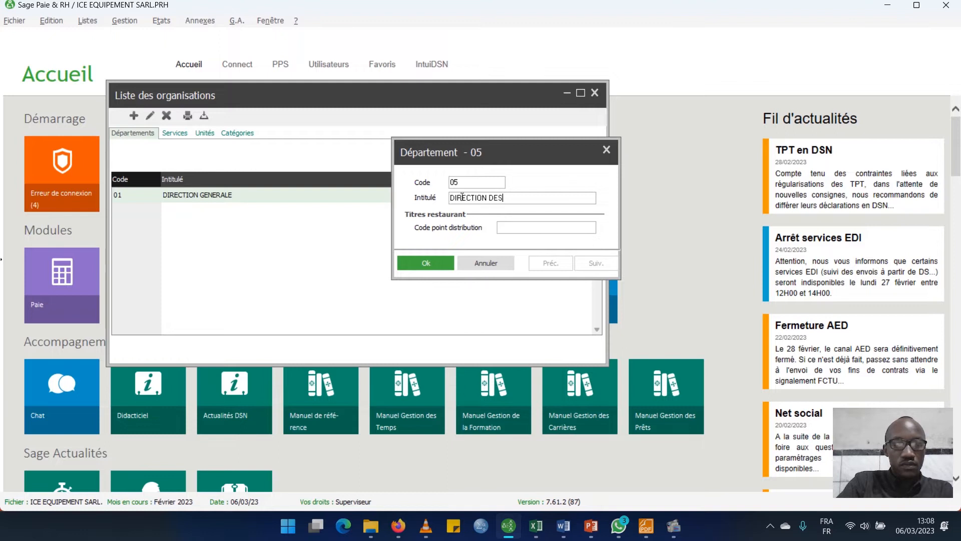
text(RE)
text(SSOUR)
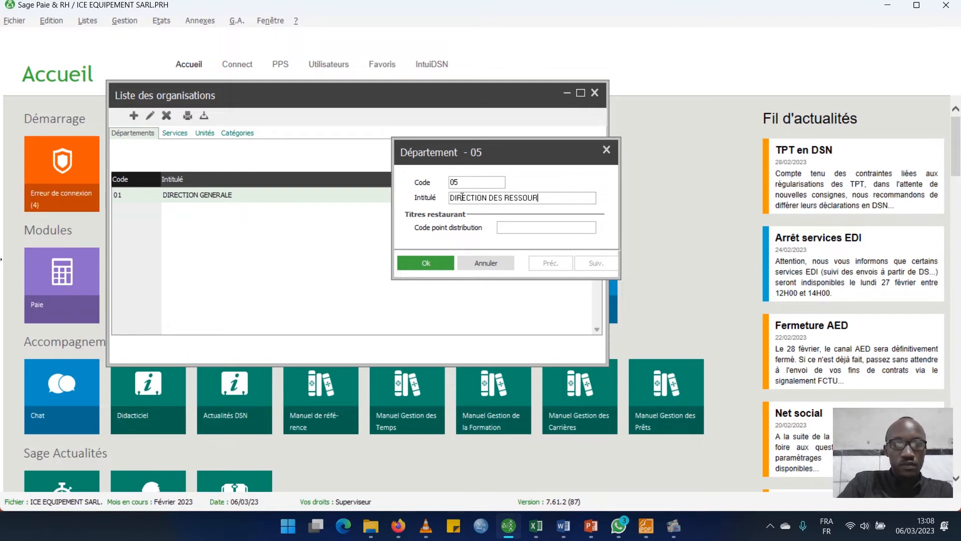
text(CE HUMO)
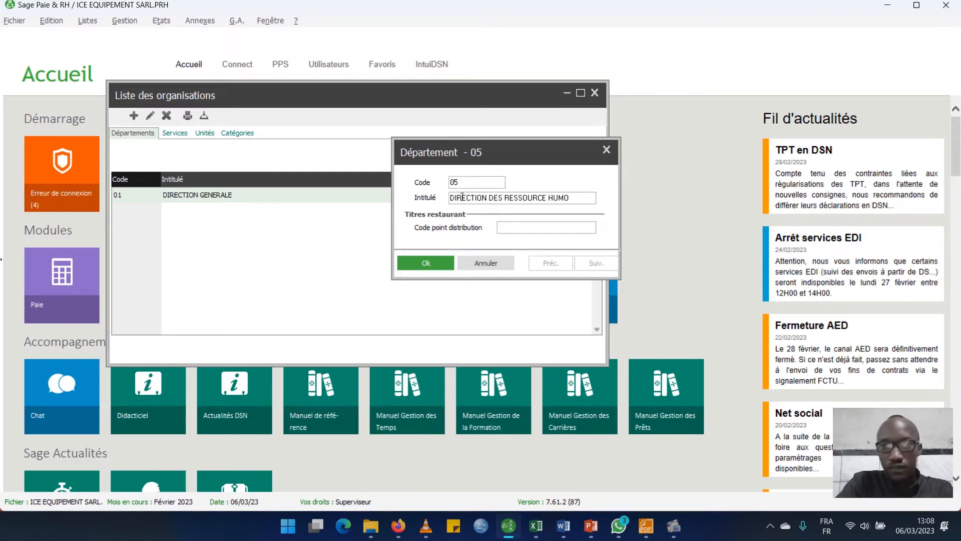
key(BackSpace)
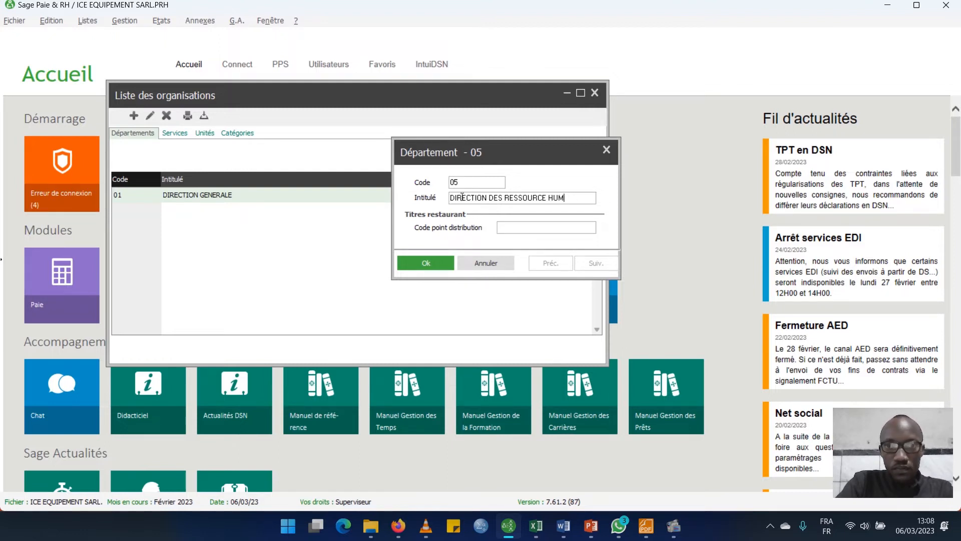
text(AIN)
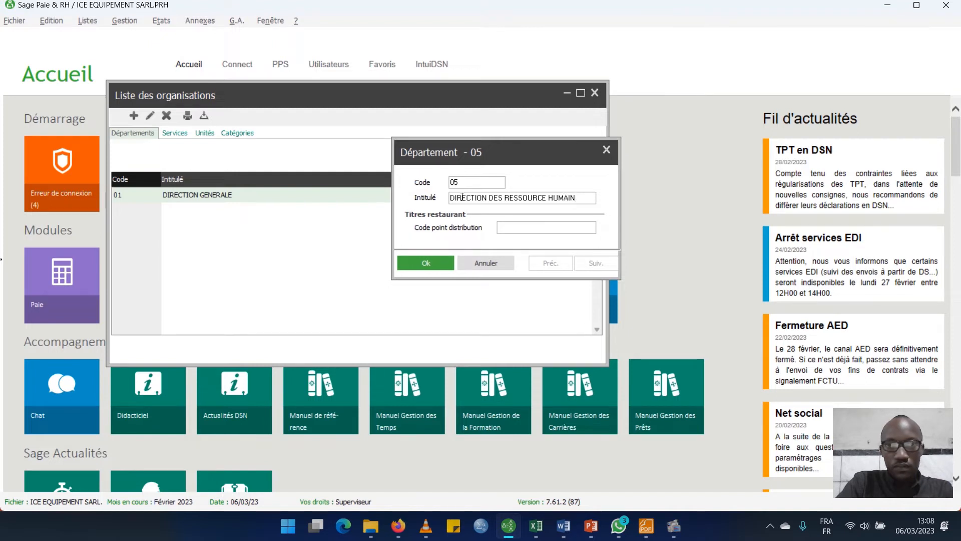
key(BackSpace)
key(BackSpace)
text(IN)
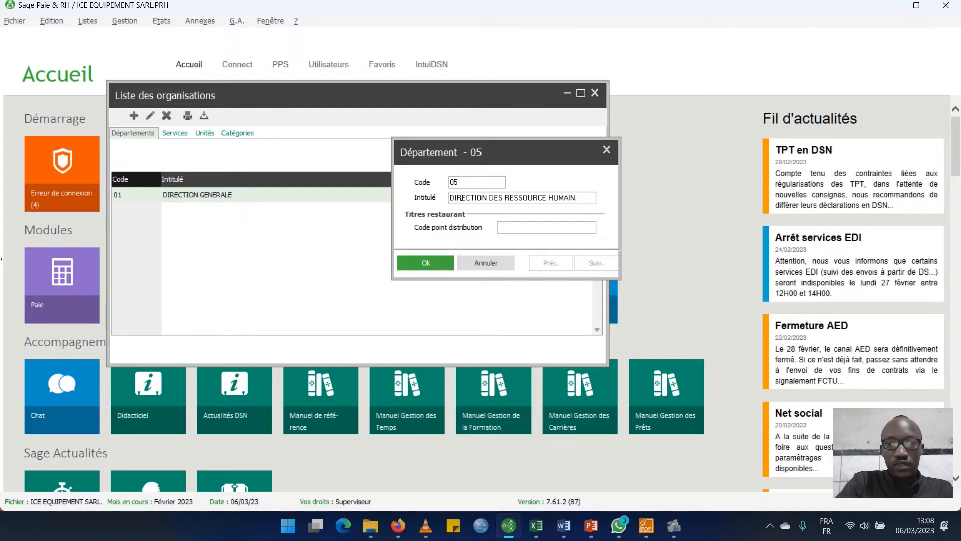
key(BackSpace)
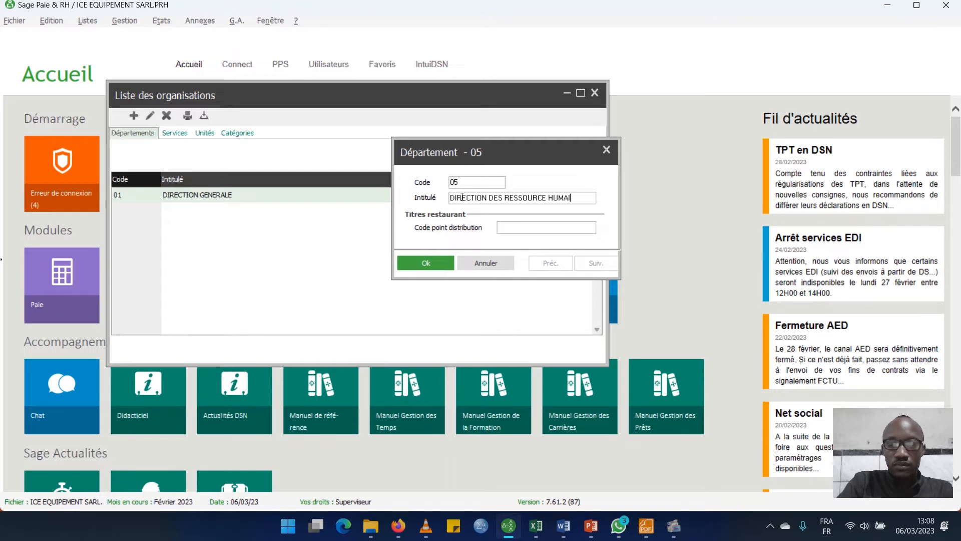
key(BackSpace)
key(BackSpace)
key(BackSpace)
key(BackSpace)
key(BackSpace)
key(BackSpace)
key(BackSpace)
key(BackSpace)
key(BackSpace)
key(BackSpace)
key(BackSpace)
key(BackSpace)
key(BackSpace)
key(BackSpace)
key(BackSpace)
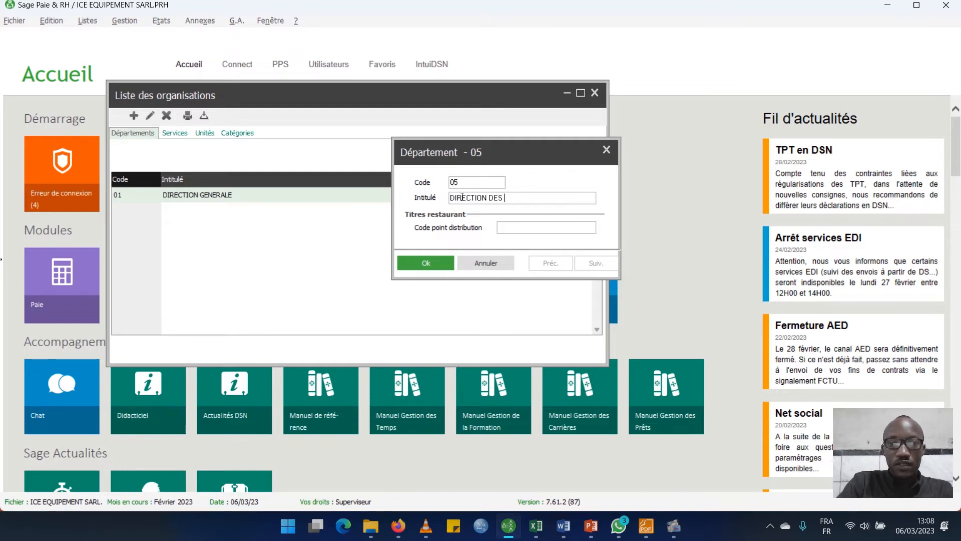
text(D)
key(BackSpace)
text(RH)
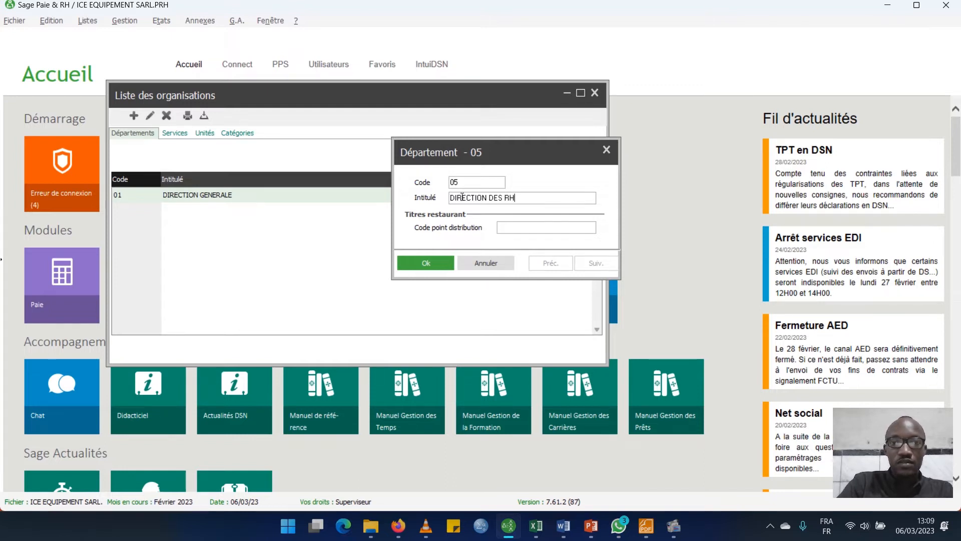
key(Return)
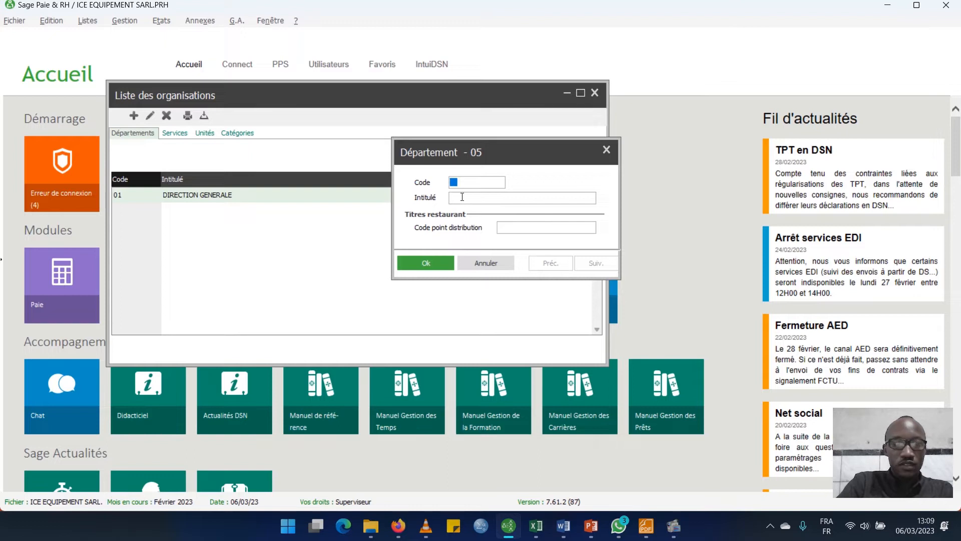
Create the department with code 06 and title DIRECTION ADMI ET FINAN.
text(06)
key(Tab)
text(DIRES)
key(BackSpace)
text(CTION ADMINISTRAT)
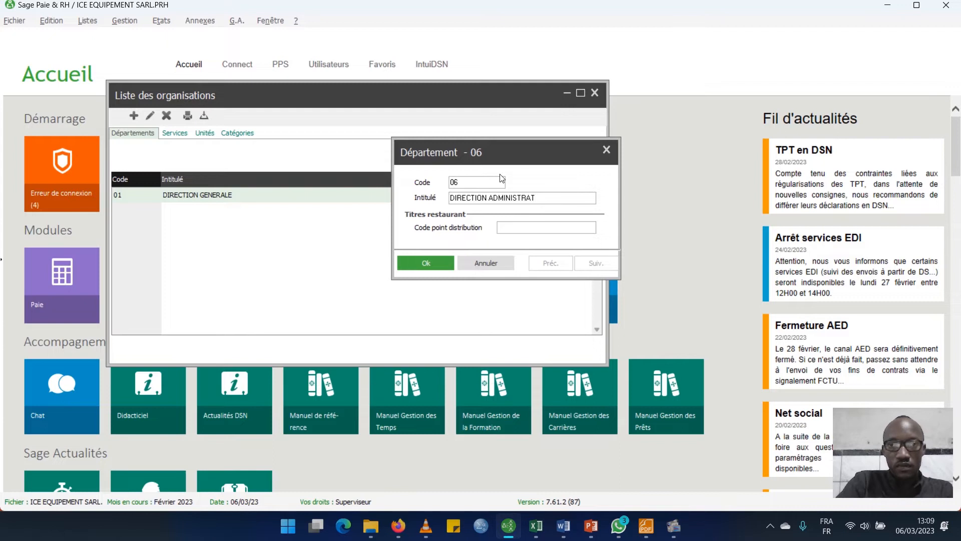
text(IF ET FIN)
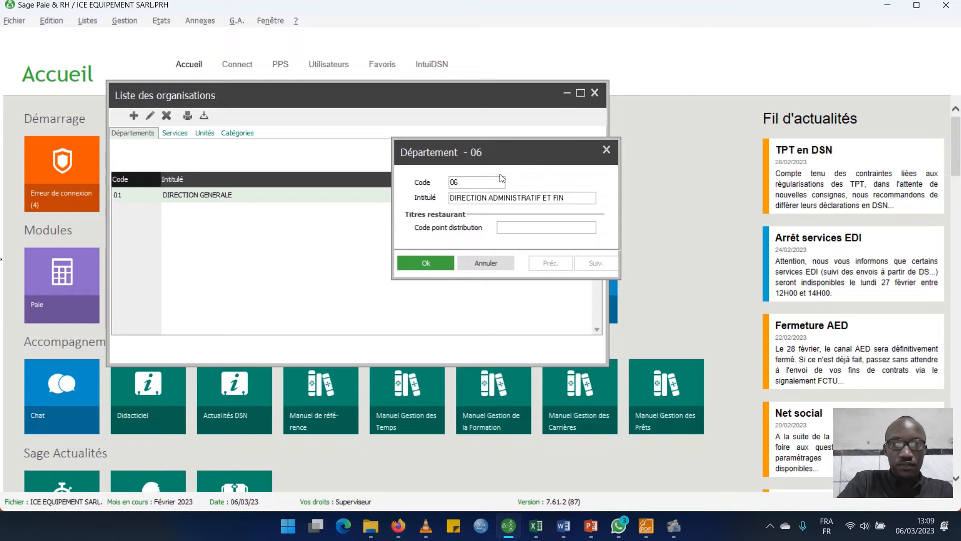
key(BackSpace)
key(BackSpace)
key(BackSpace)
key(BackSpace)
key(BackSpace)
key(BackSpace)
key(BackSpace)
key(BackSpace)
key(BackSpace)
key(BackSpace)
key(BackSpace)
key(BackSpace)
key(BackSpace)
key(BackSpace)
key(BackSpace)
key(BackSpace)
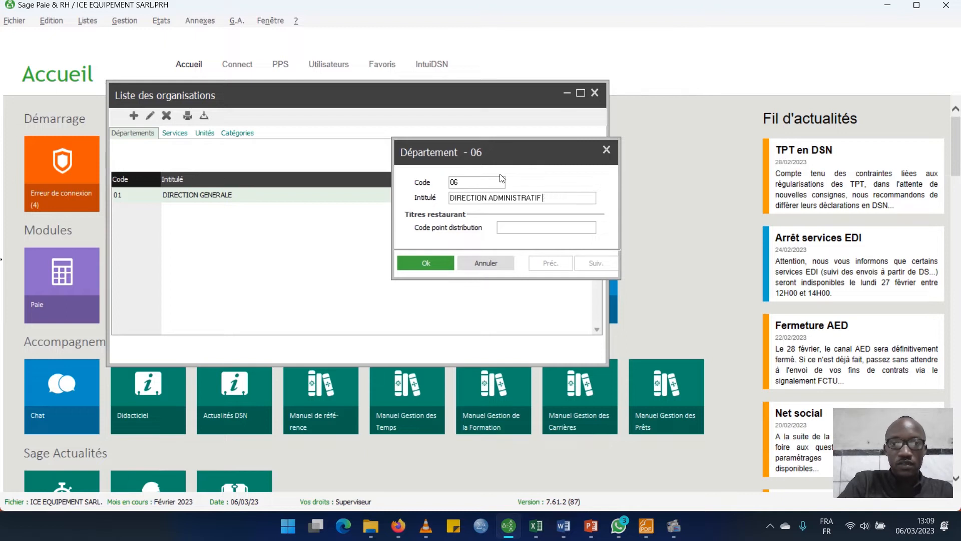
key(BackSpace)
key(BackSpace)
key(BackSpace)
key(BackSpace)
text(A)
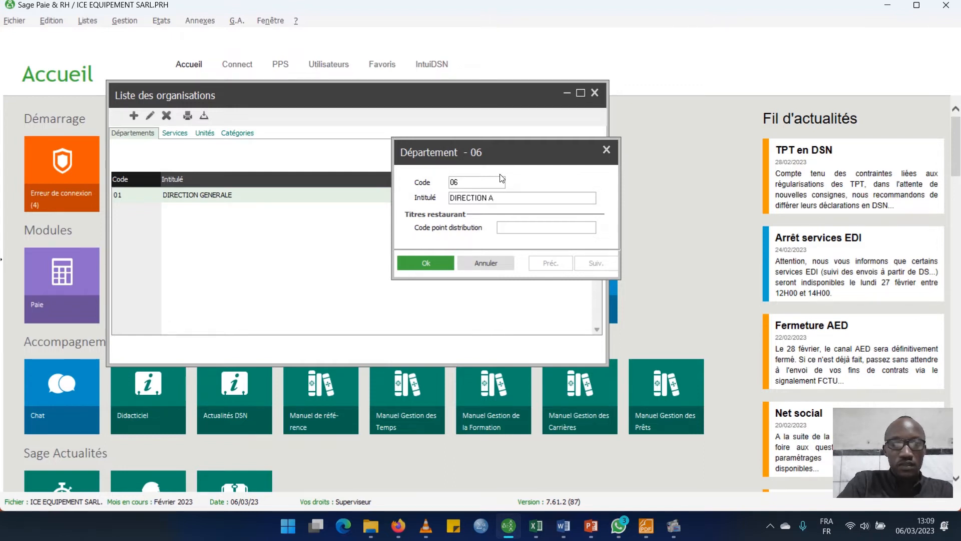
text(DIMI)
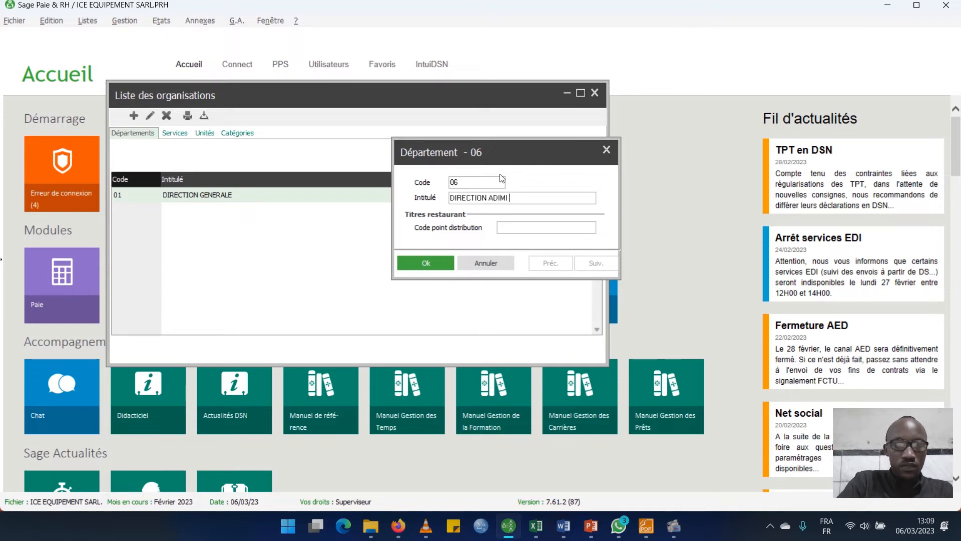
text( ET FIN)
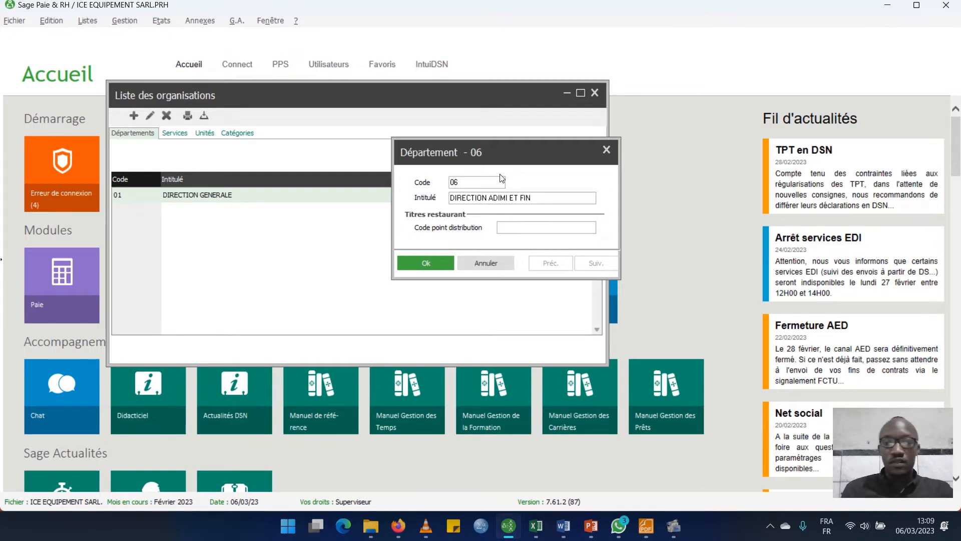
text(AN)
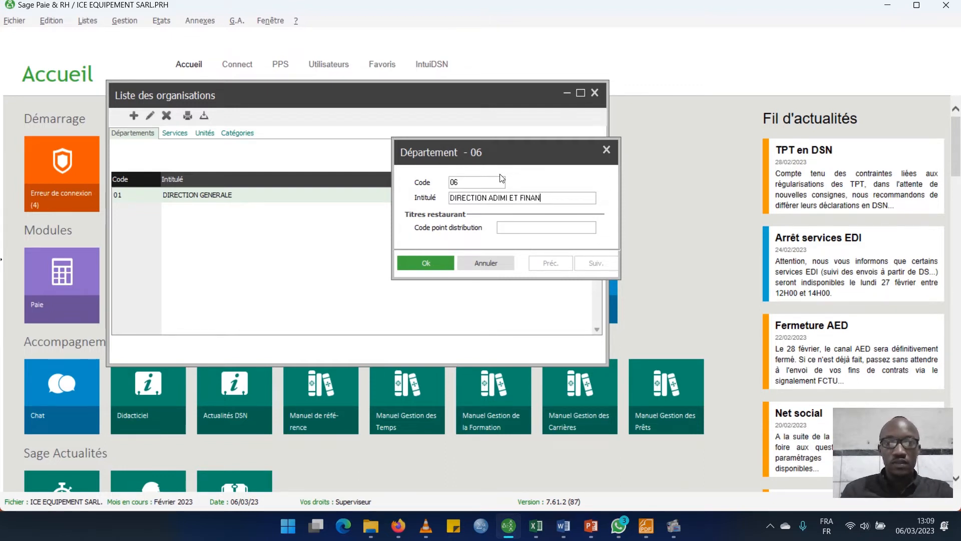
click(501, 199)
key(BackSpace)
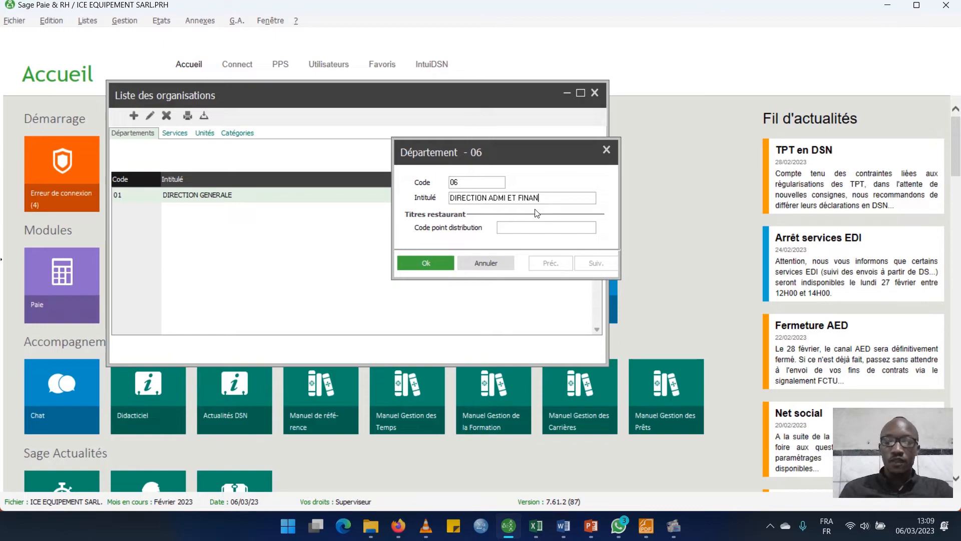
key(Return)
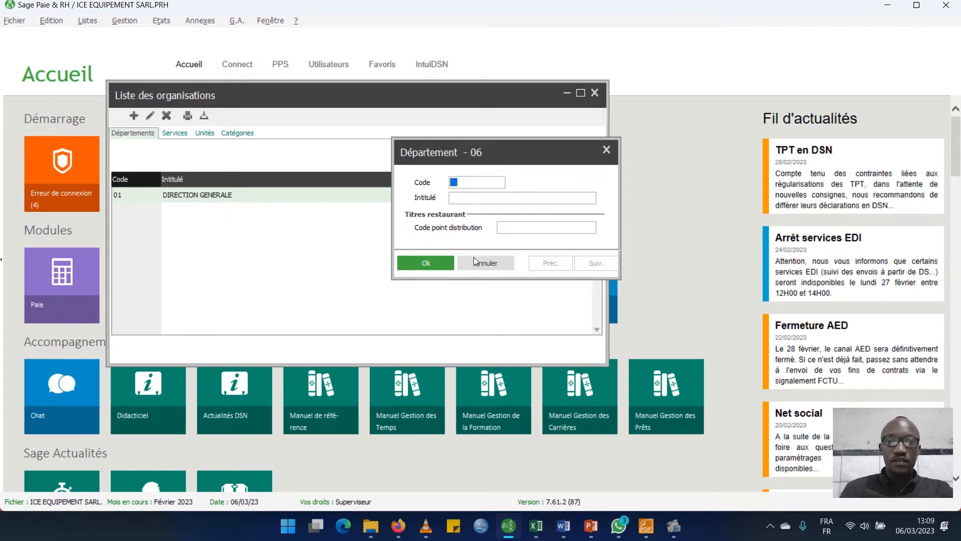
Switch to the PowerPoint presentation and examine the departments and services on the ORGANIGRAMME slide.
click(591, 526)
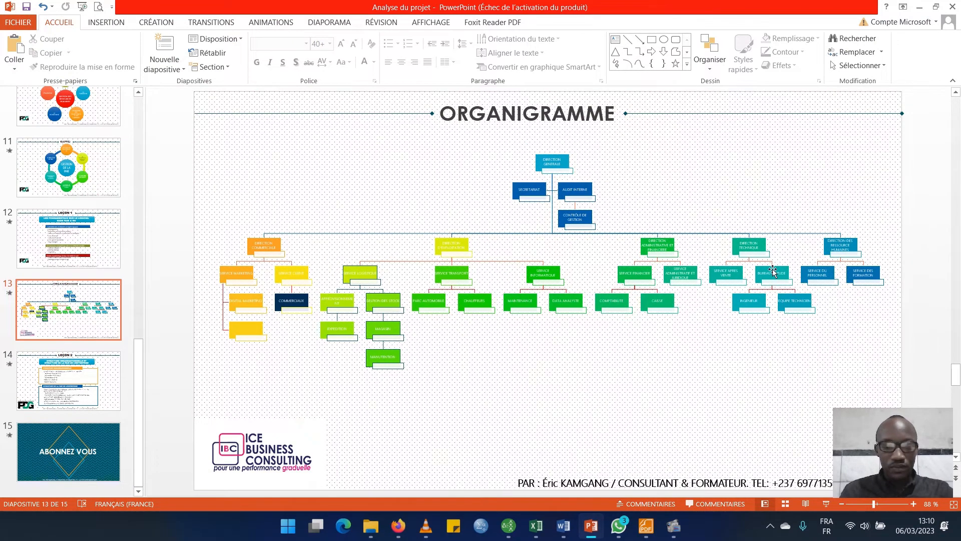
scroll(666, 253, up, 1)
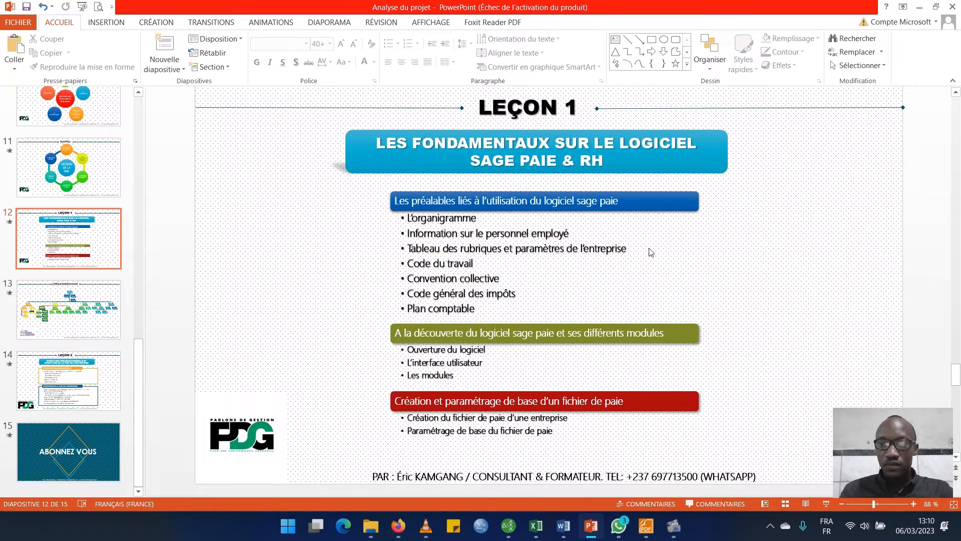
scroll(650, 253, down, 1)
scroll(647, 254, down, 1)
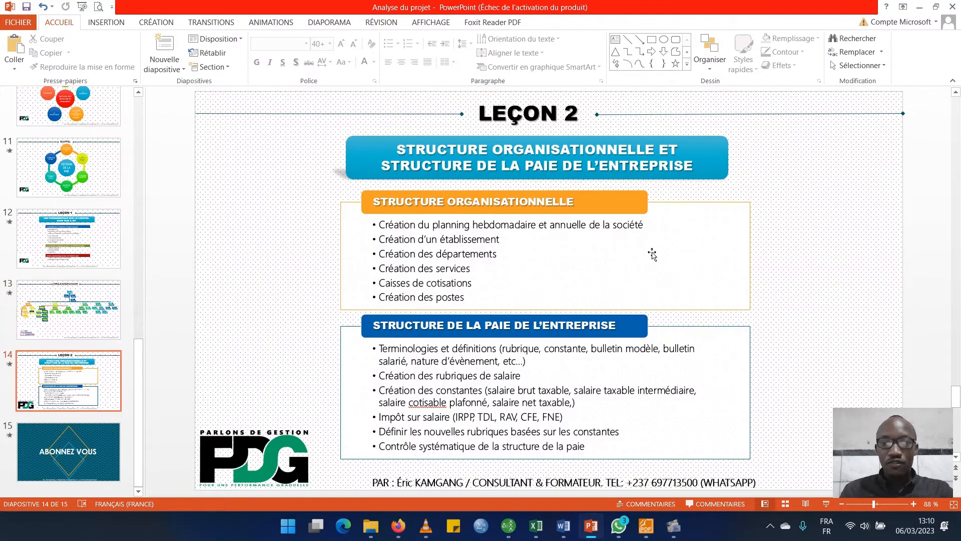
scroll(649, 253, up, 2)
scroll(653, 258, down, 1)
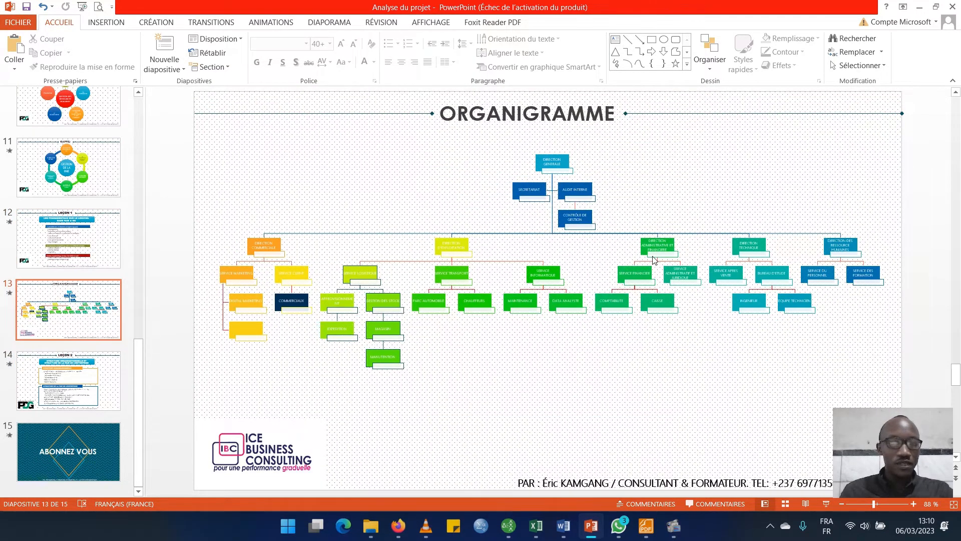
ctrl+scroll(659, 255, up, 4)
ctrl+scroll(667, 256, up, 15)
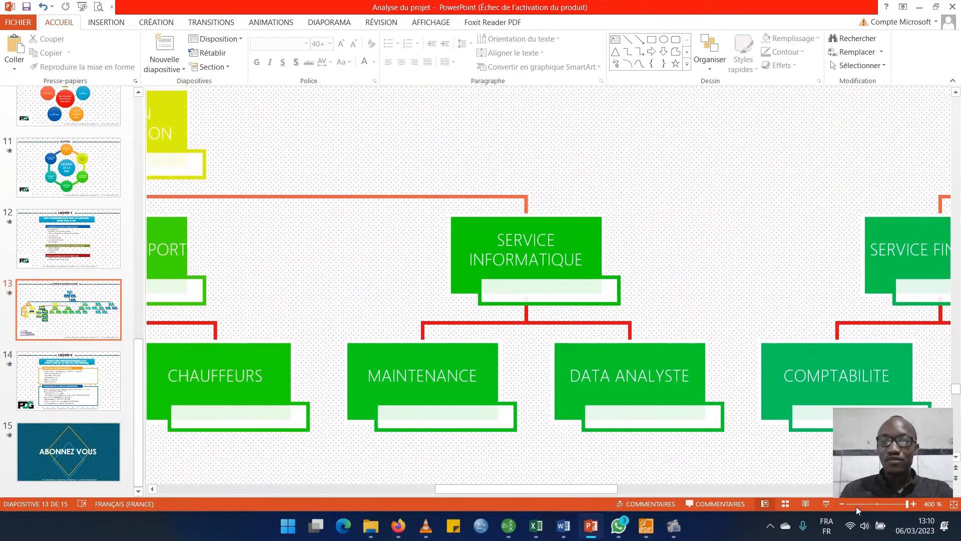
scroll(604, 489, right, 3)
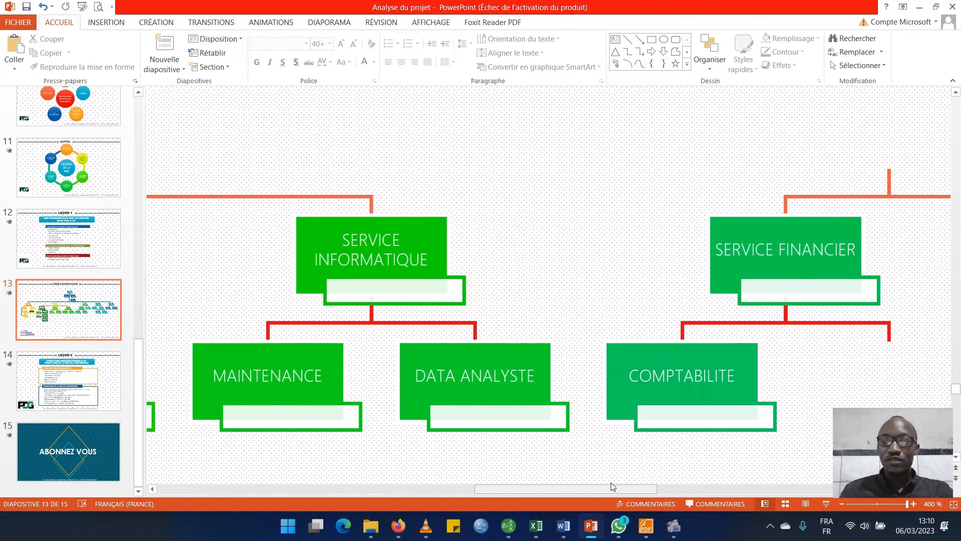
ctrl+scroll(582, 393, down, 5)
ctrl+scroll(580, 385, down, 5)
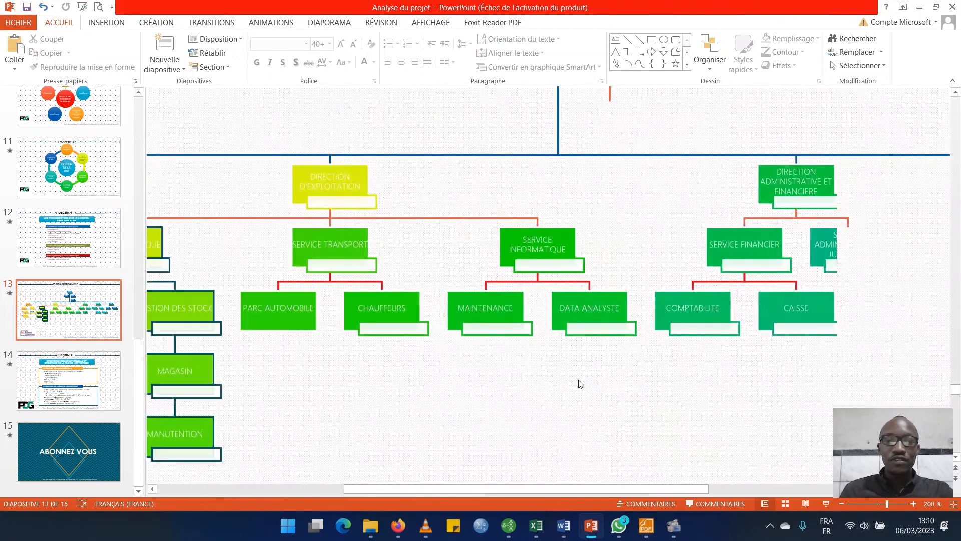
ctrl+scroll(579, 383, down, 2)
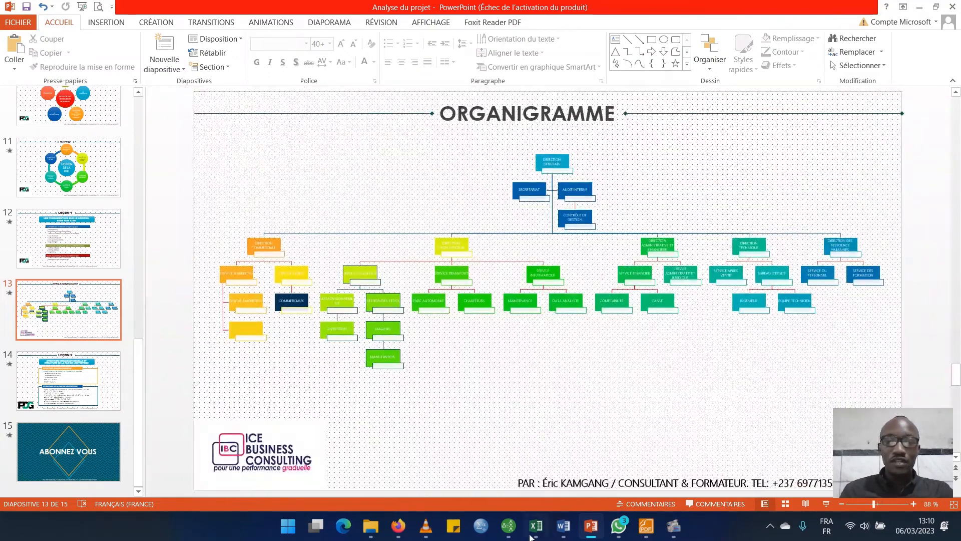
Back in Sage Paie & RH, end the chained department creation and open the list of services.
click(509, 526)
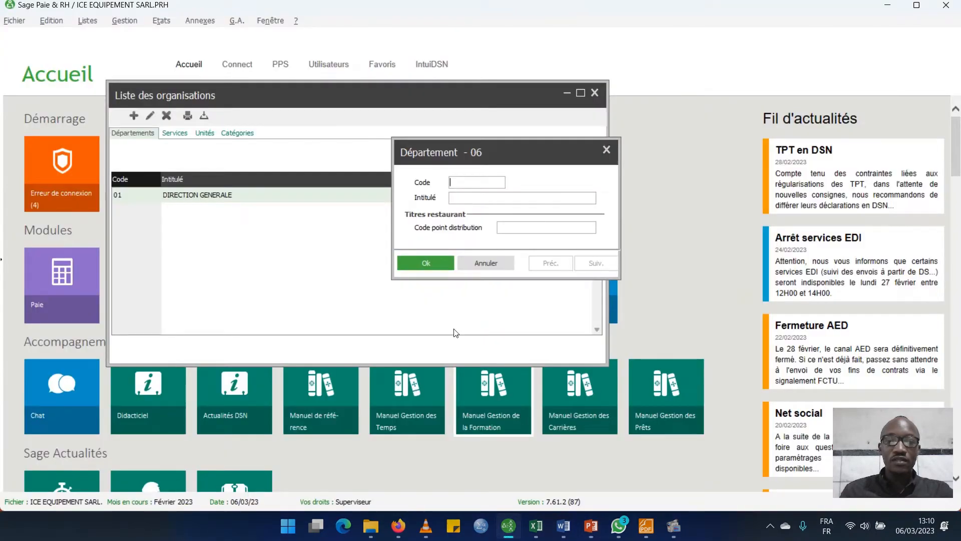
click(426, 262)
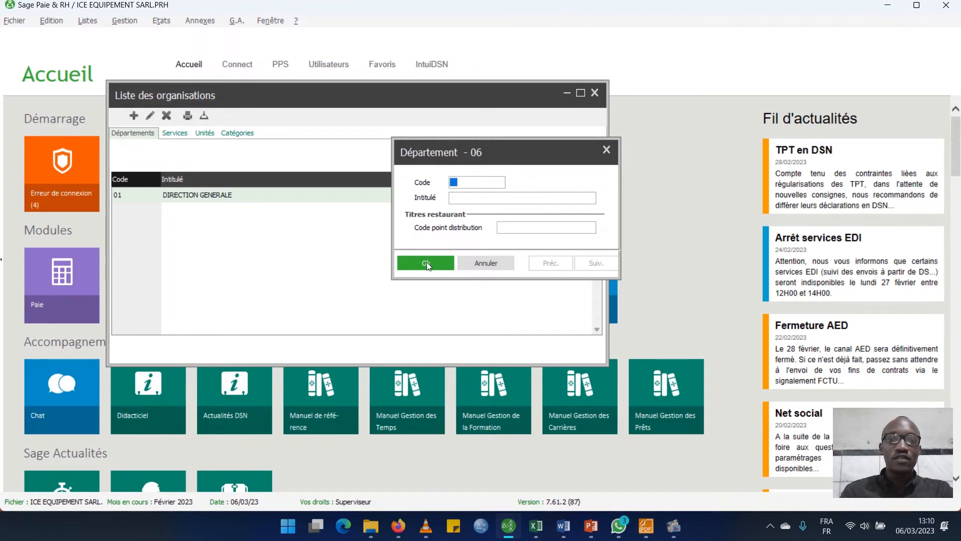
click(607, 152)
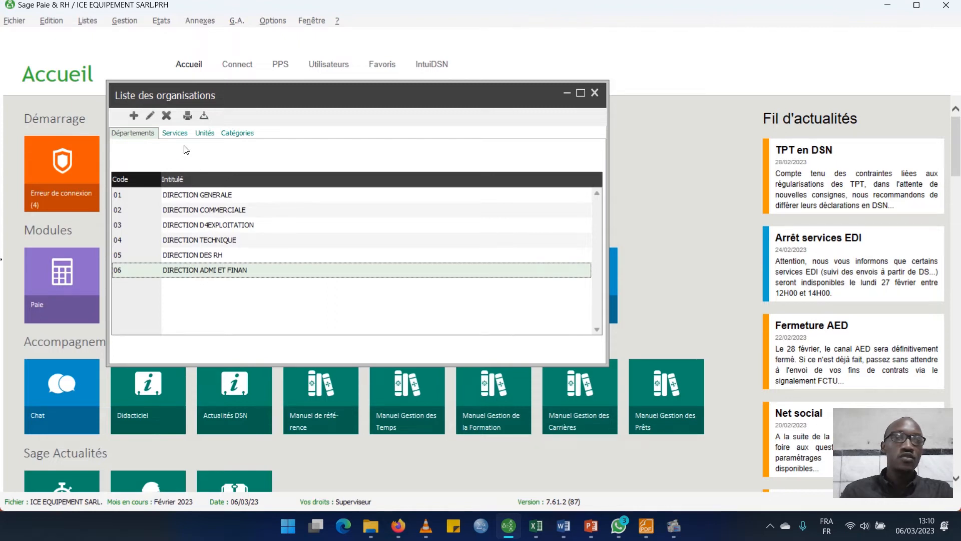
click(178, 133)
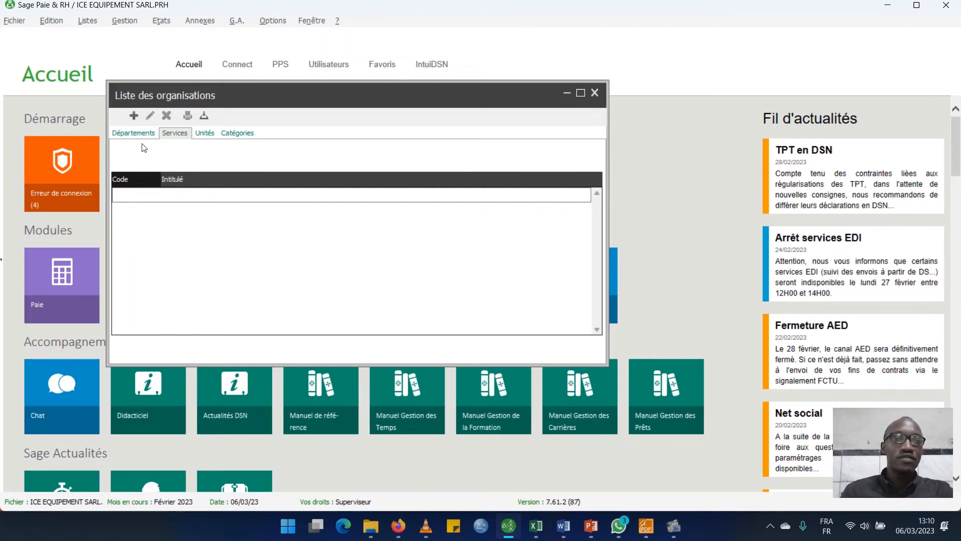
Switch to the PowerPoint presentation and examine the services under each direction on the ORGANIGRAMME slide.
click(619, 532)
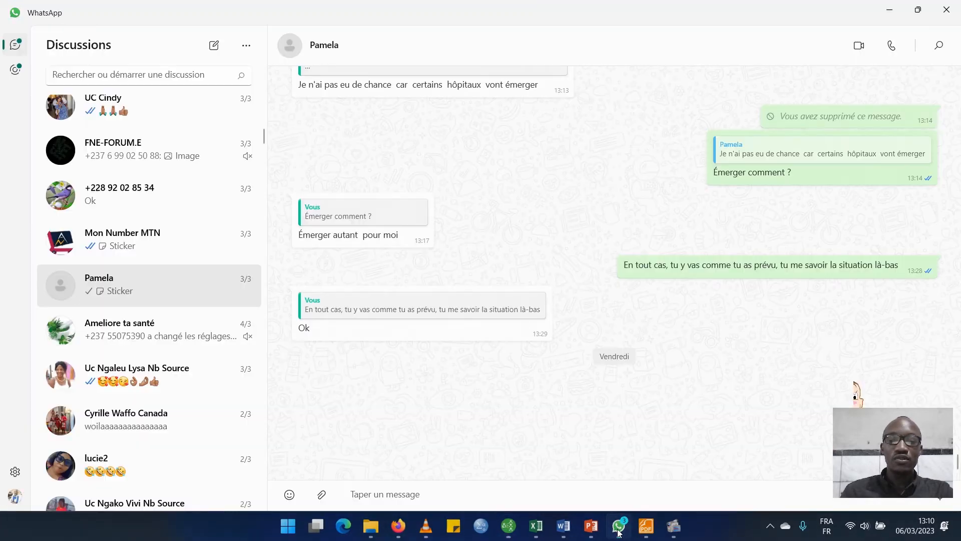
click(619, 528)
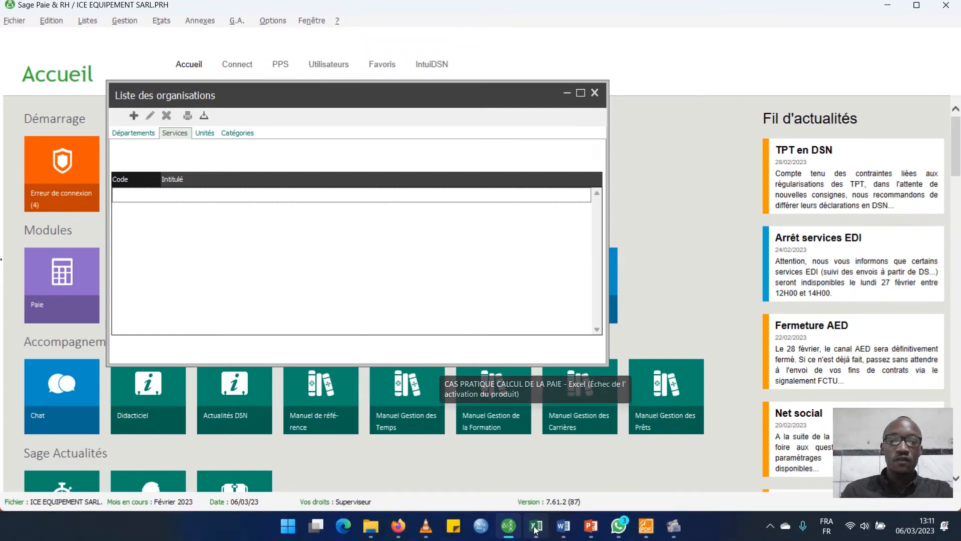
click(590, 526)
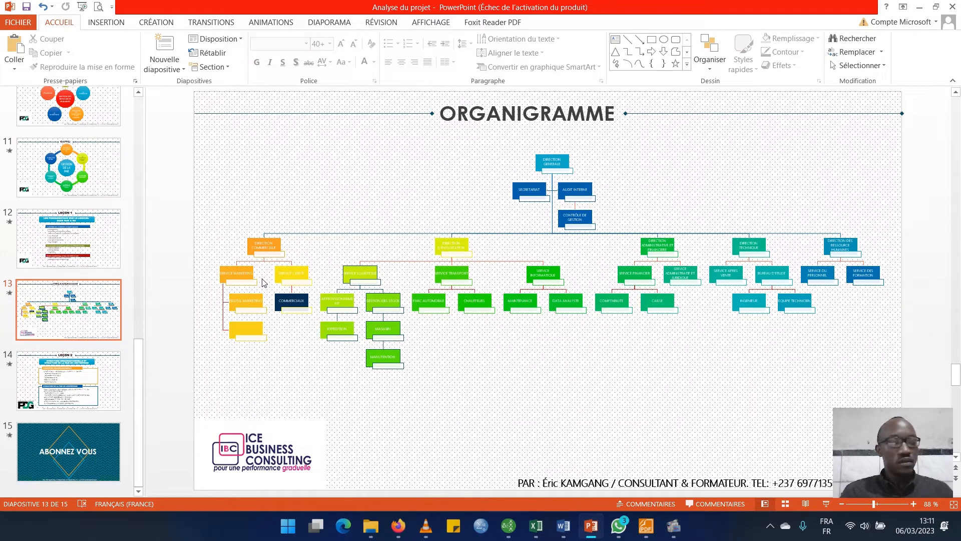
ctrl+scroll(267, 273, up, 4)
ctrl+scroll(267, 273, down, 5)
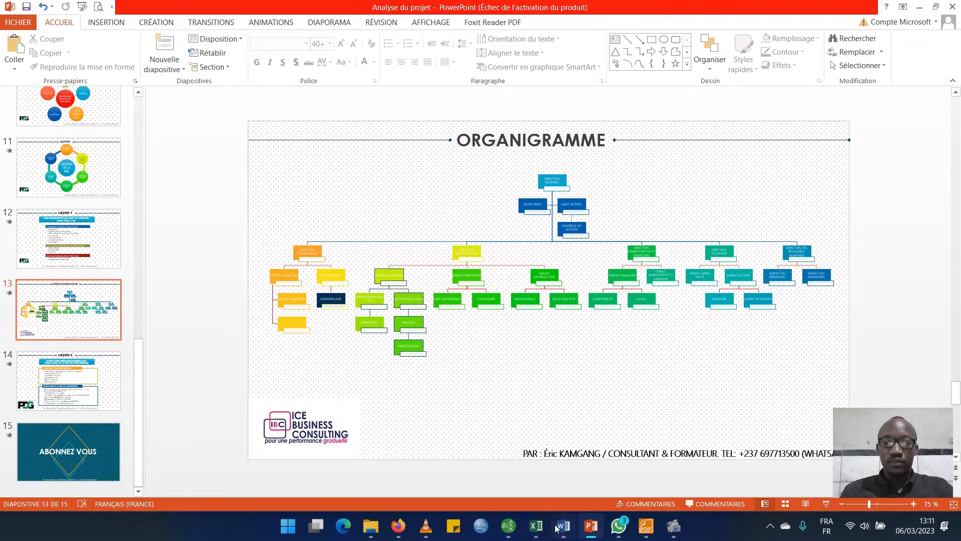
mouse_move(564, 532)
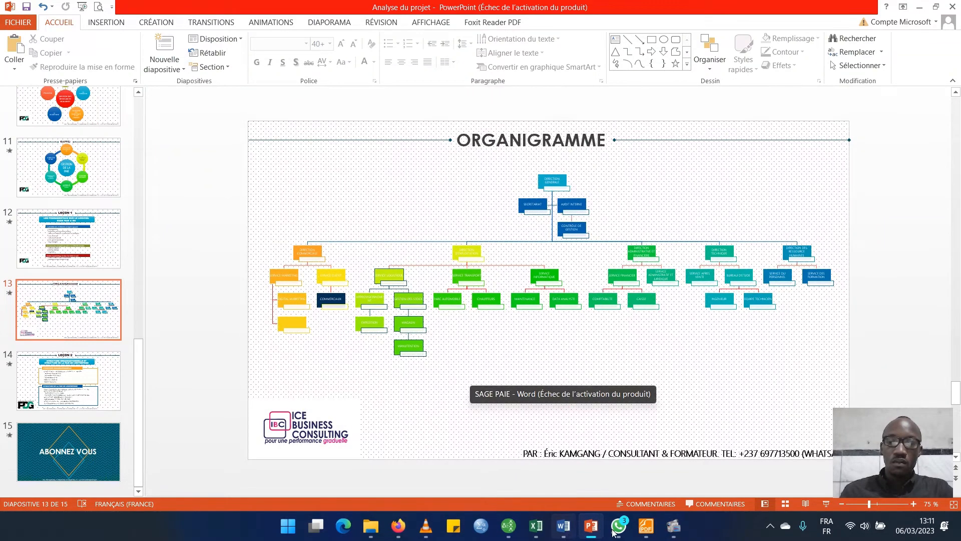
Back in Sage Paie & RH, create the service with code 01 and title COMMERCIAL.
click(511, 532)
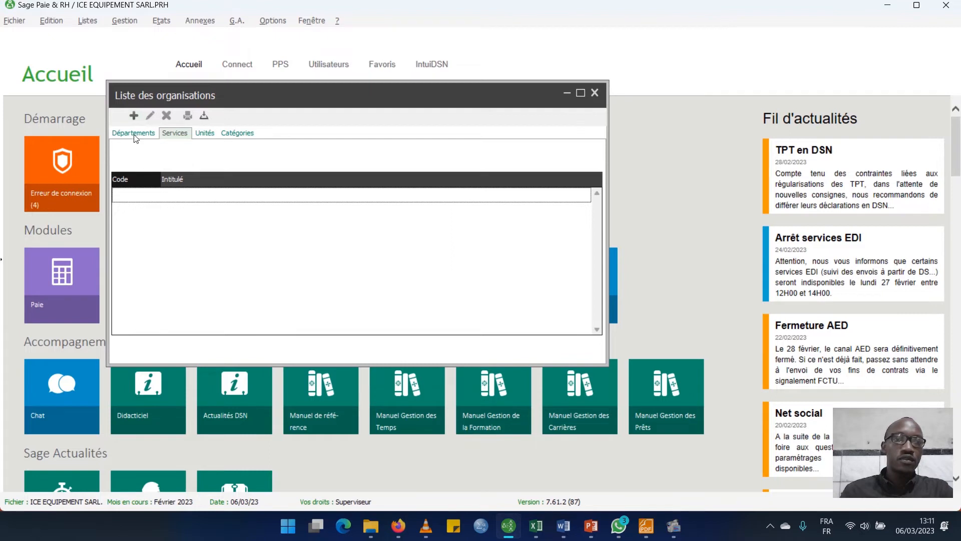
click(134, 116)
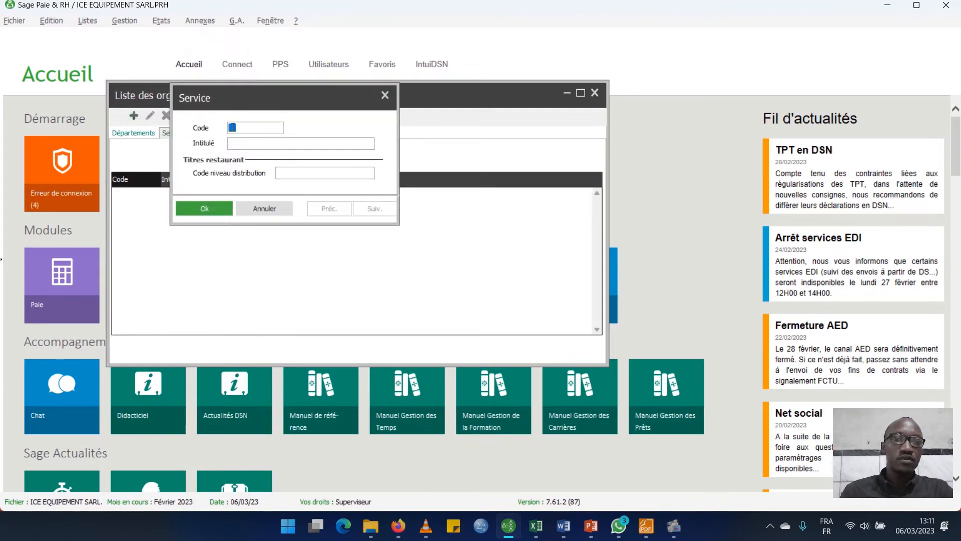
text(01)
key(Tab)
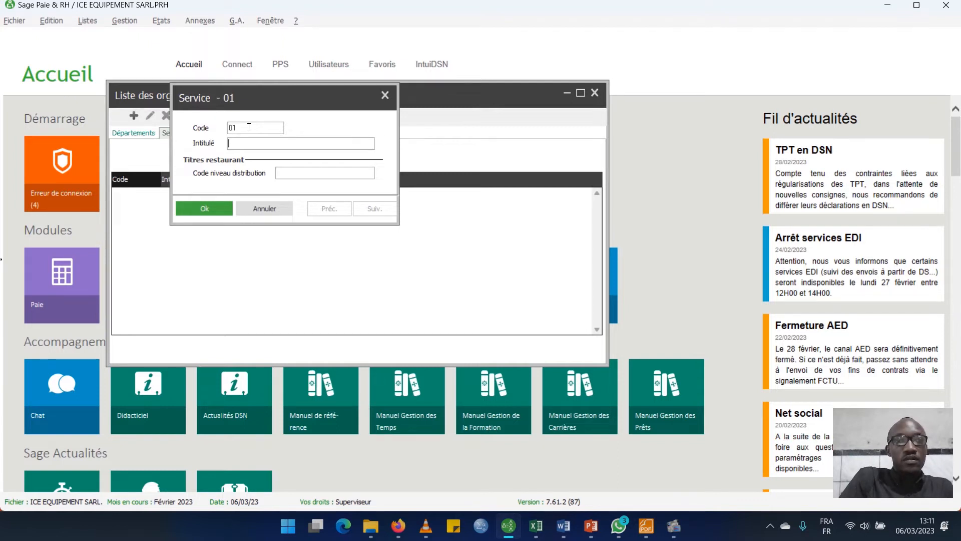
text(SER)
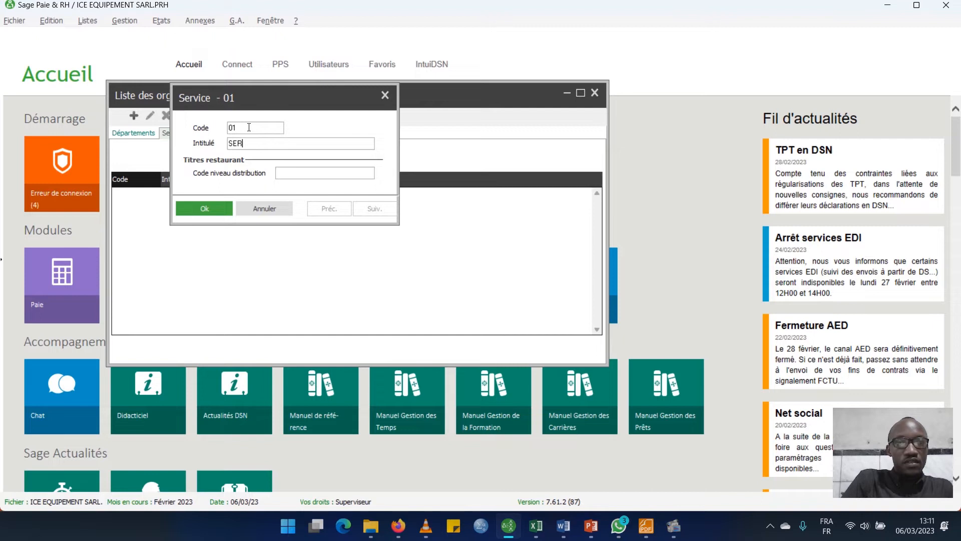
key(BackSpace)
key(BackSpace)
key(BackSpace)
text(COMMERCIEL)
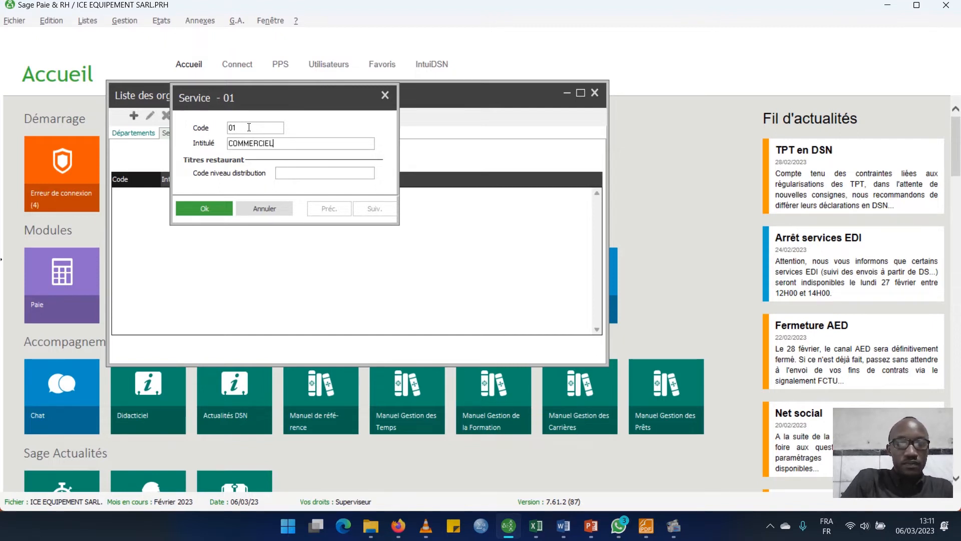
key(BackSpace)
text(AL)
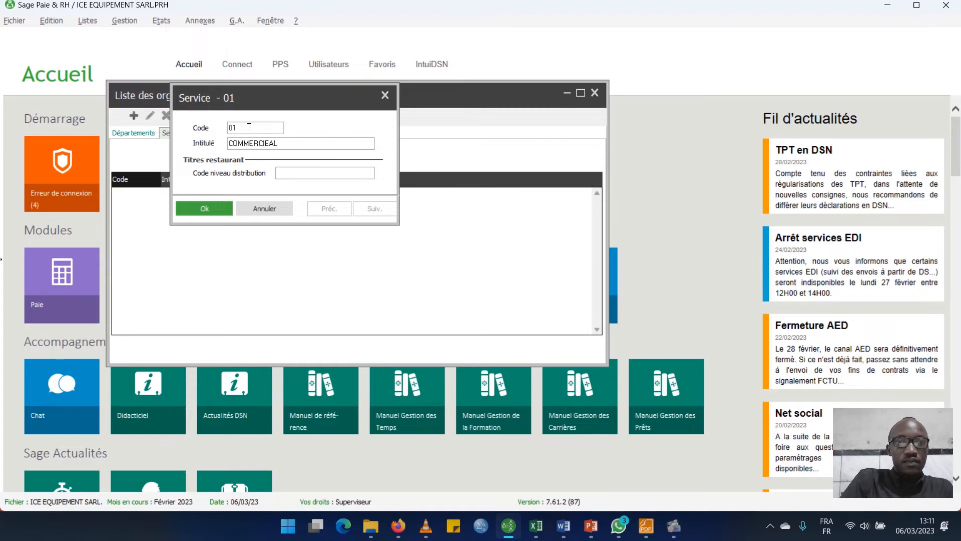
key(BackSpace)
key(BackSpace)
key(BackSpace)
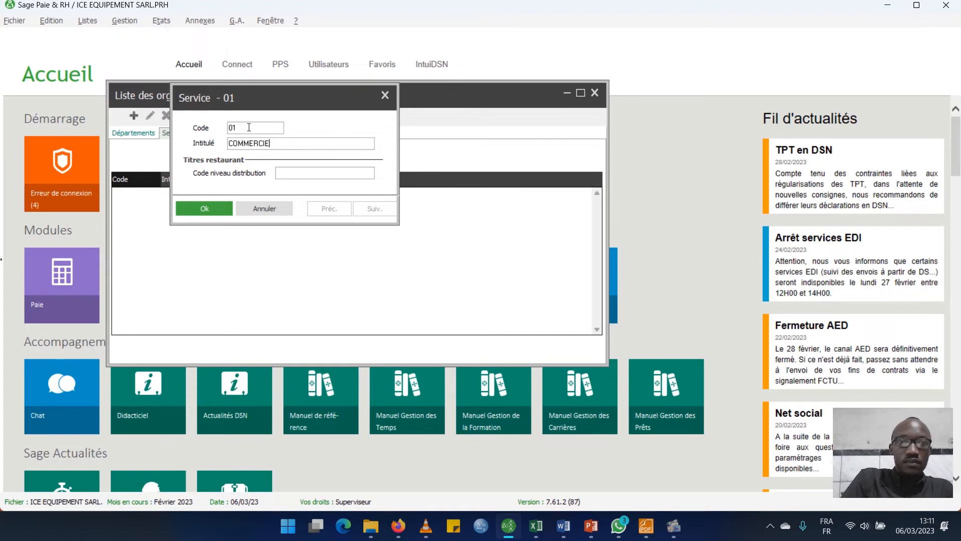
text(AL)
key(Return)
Create the service with code 02 and title RESSOURCE HUMAINE.
text(02)
key(Tab)
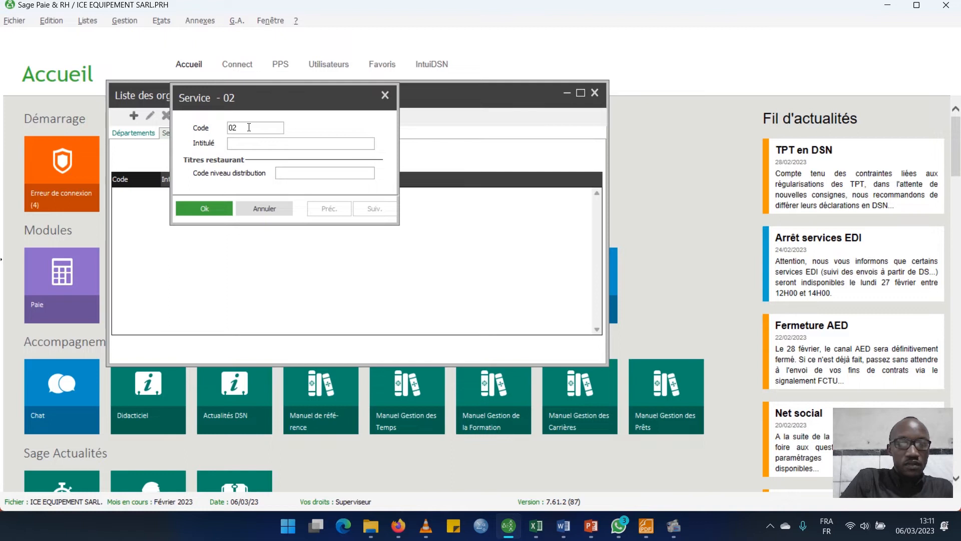
text(RESSOURCE HU)
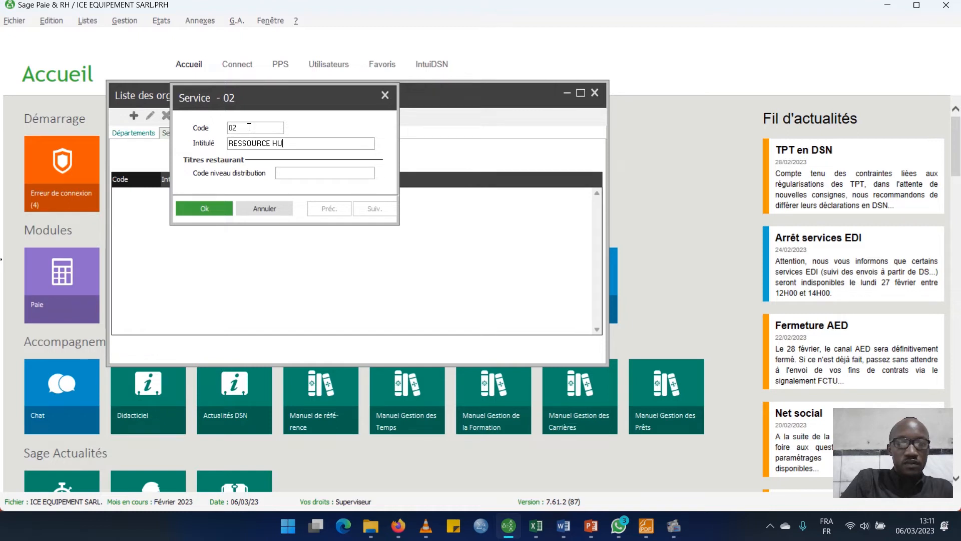
text(MAI)
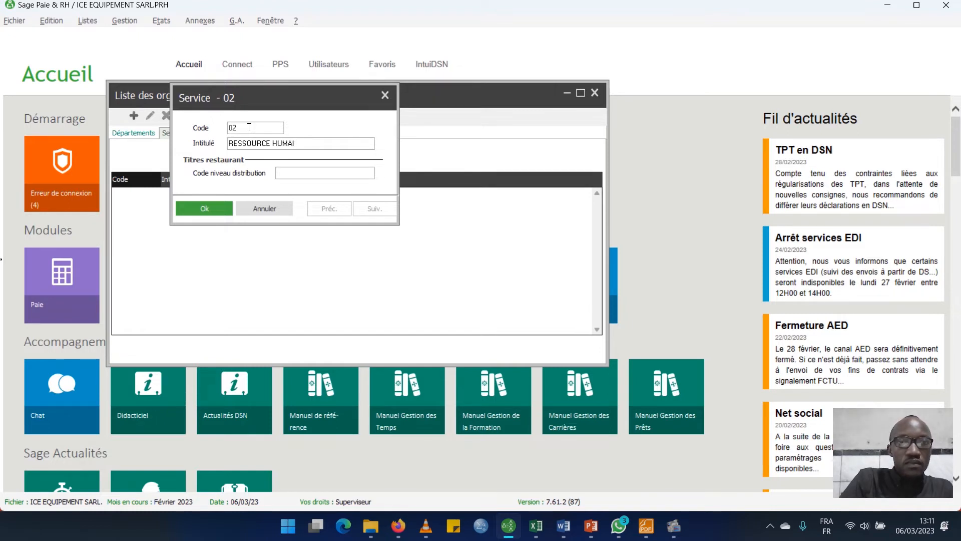
text(NE)
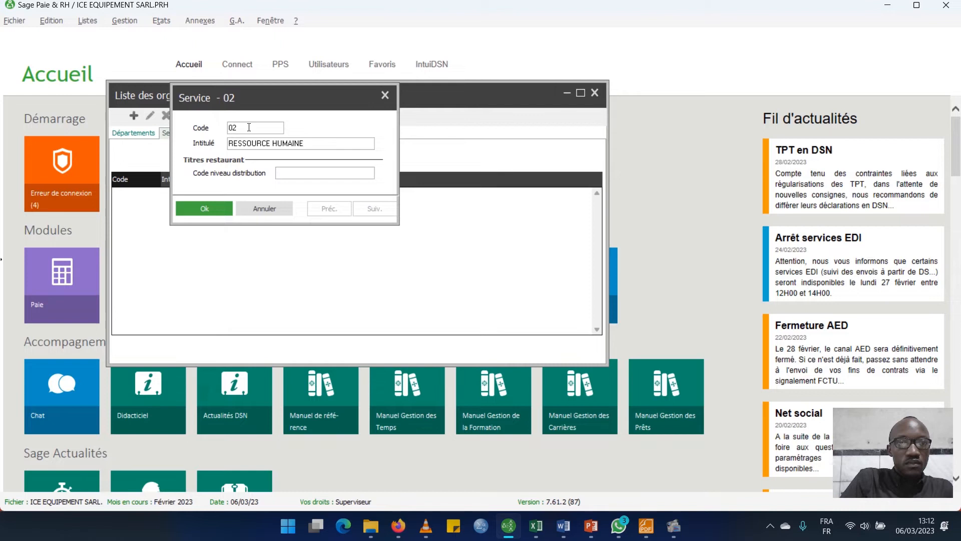
key(Return)
Create the service with code 03 and title OPERATION.
text(03)
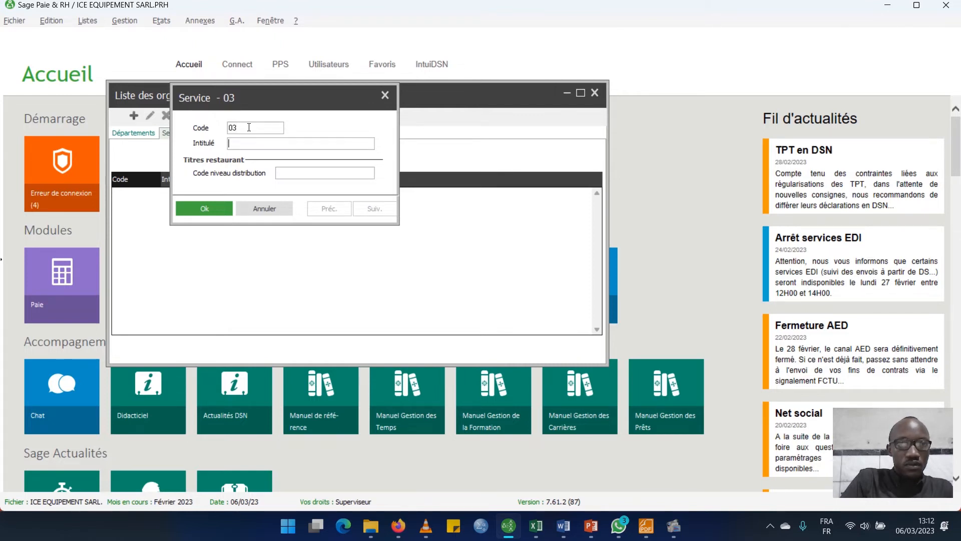
text(ORPERATION)
key(Return)
Create the service with code 04 and title ACHAT.
text(AC)
key(BackSpace)
key(BackSpace)
text(0)
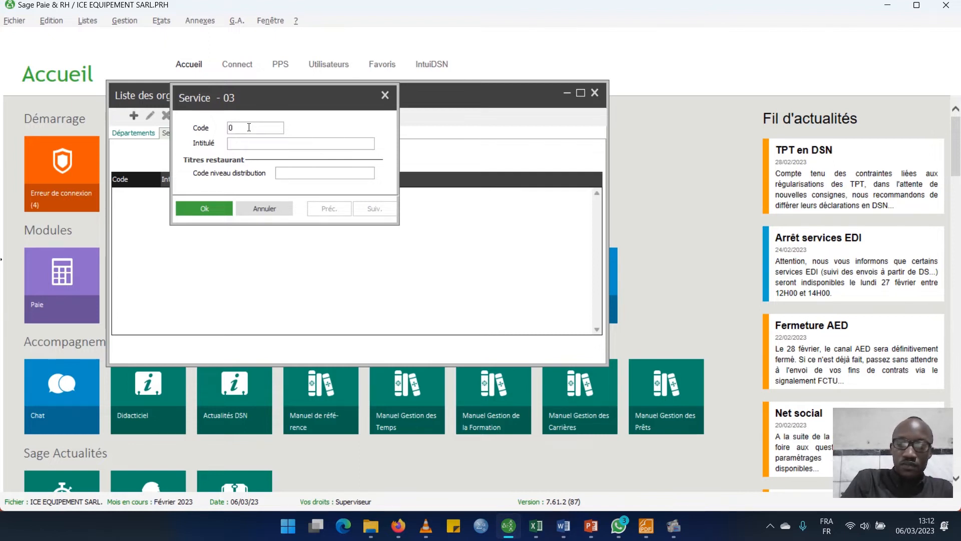
text(5)
key(BackSpace)
text(4)
key(Tab)
text(ACHAT)
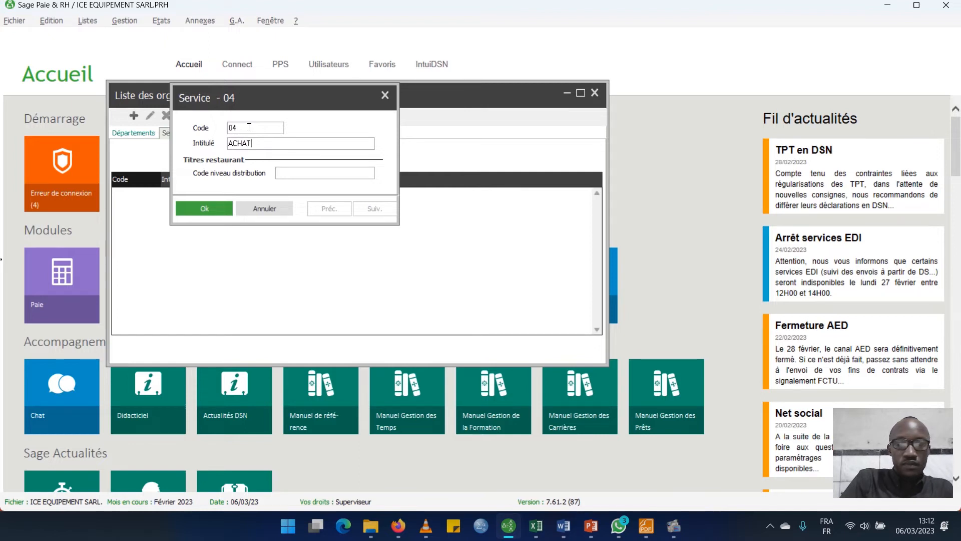
key(Return)
Create the service with code 05 and title TECHNIQUE, and end the chained service creation.
text(05)
key(Tab)
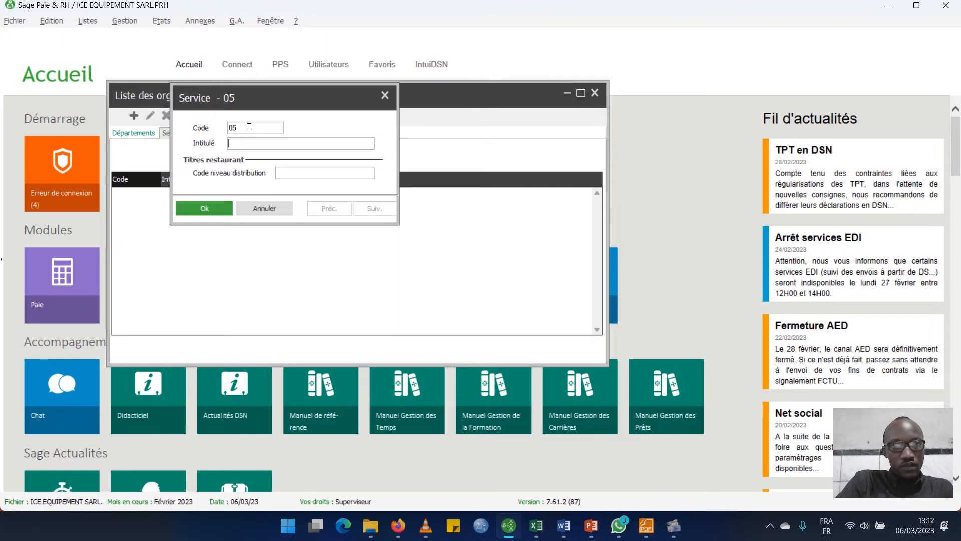
text(TECH)
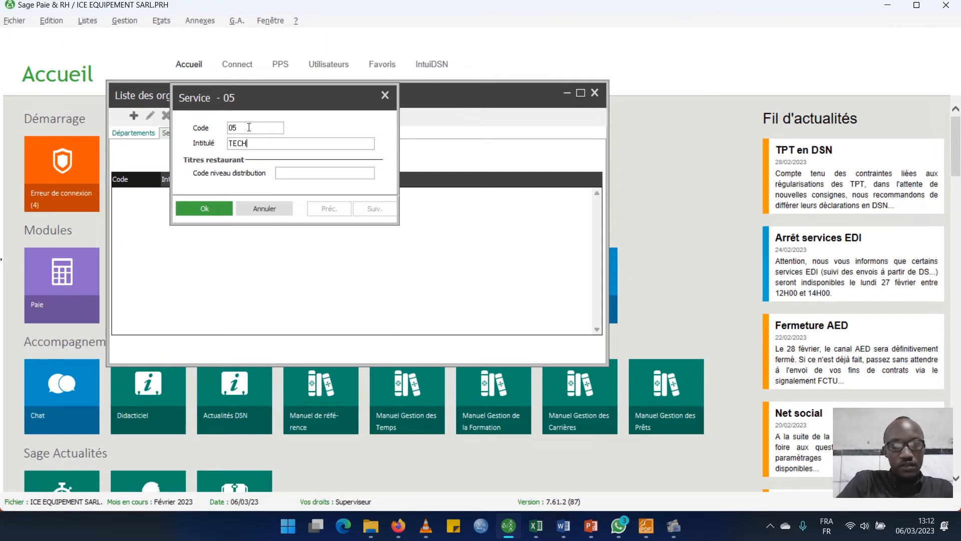
text(NIQUE)
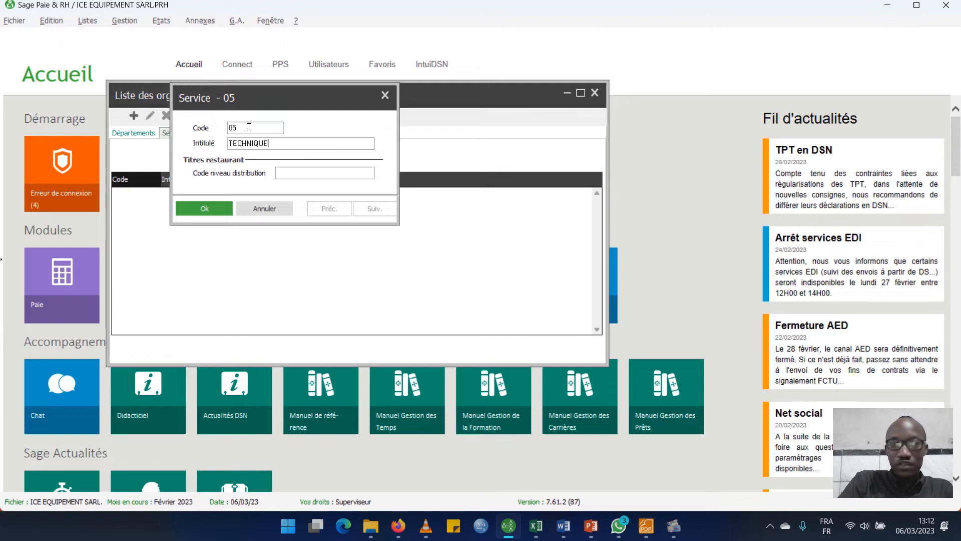
key(Return)
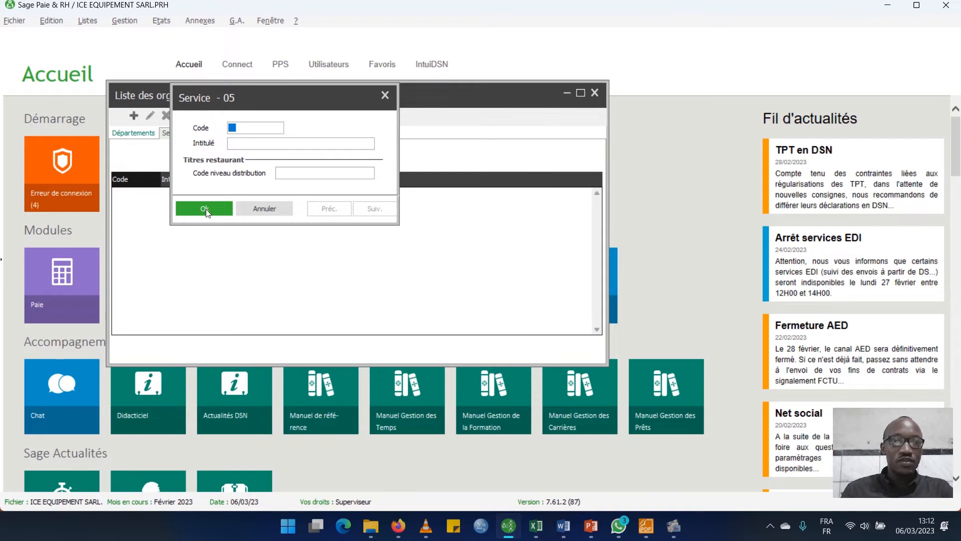
click(385, 94)
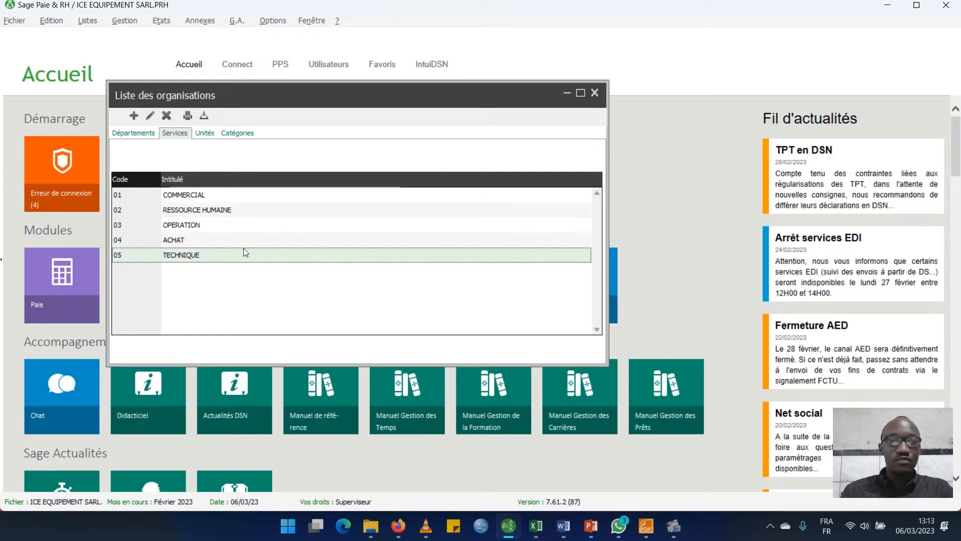
click(204, 133)
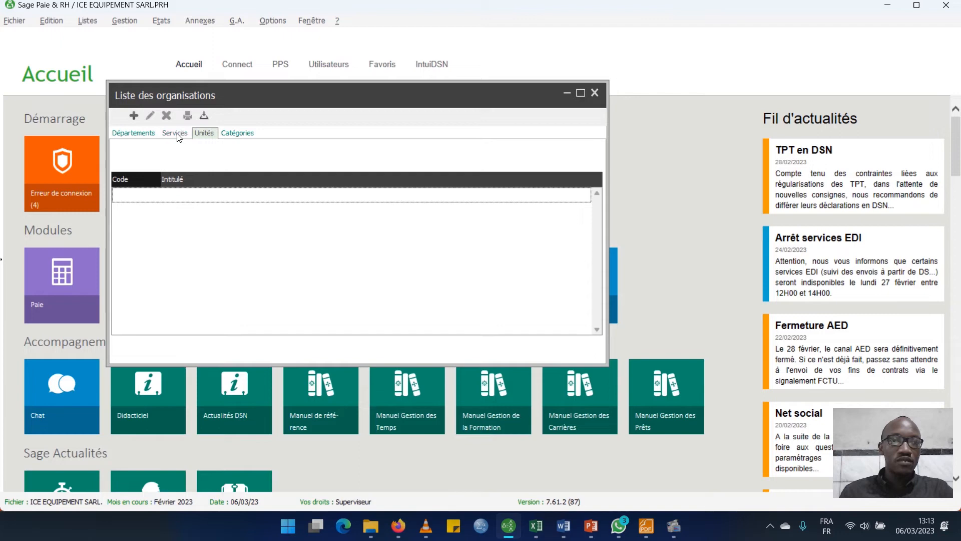
click(180, 134)
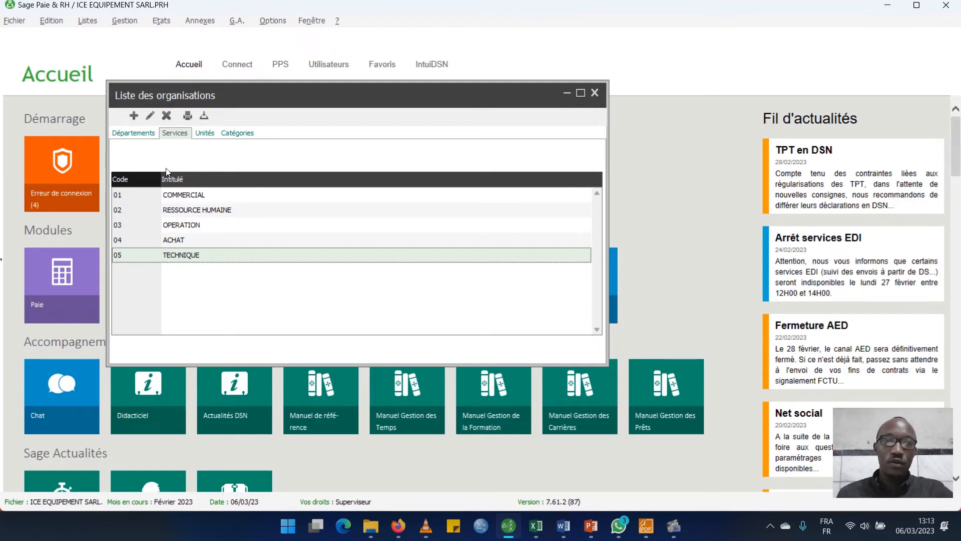
click(133, 135)
click(180, 136)
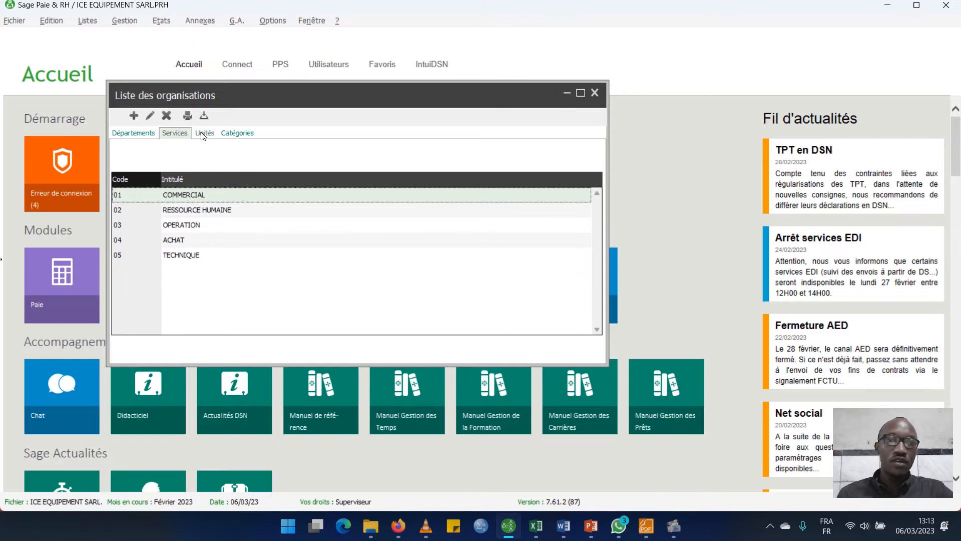
In the list of units, create the unit with code 01 and title MAGASIN.
click(203, 135)
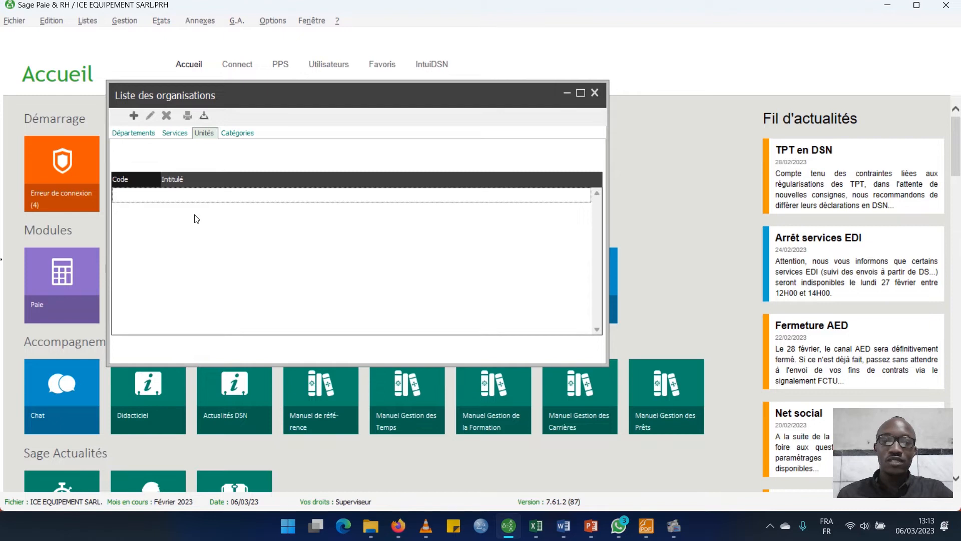
click(135, 116)
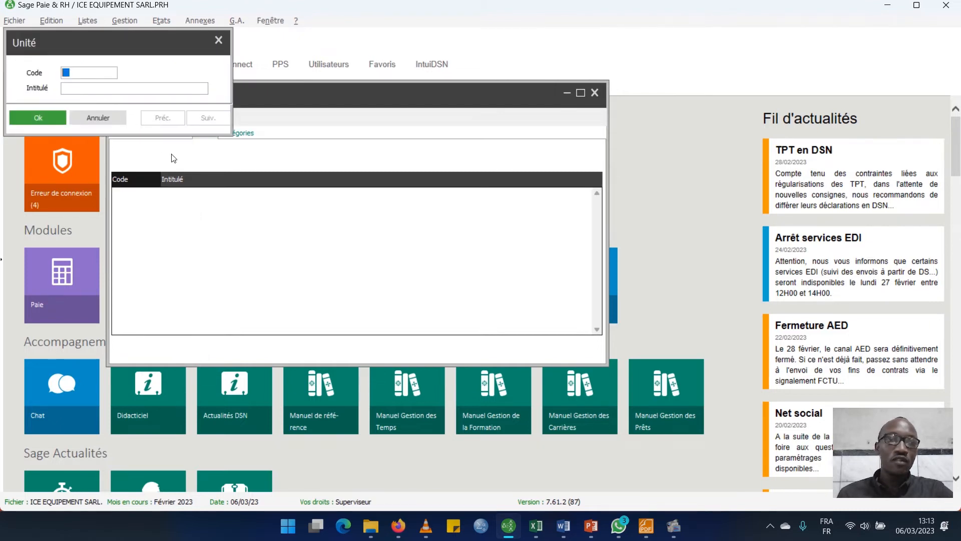
text(01)
click(104, 92)
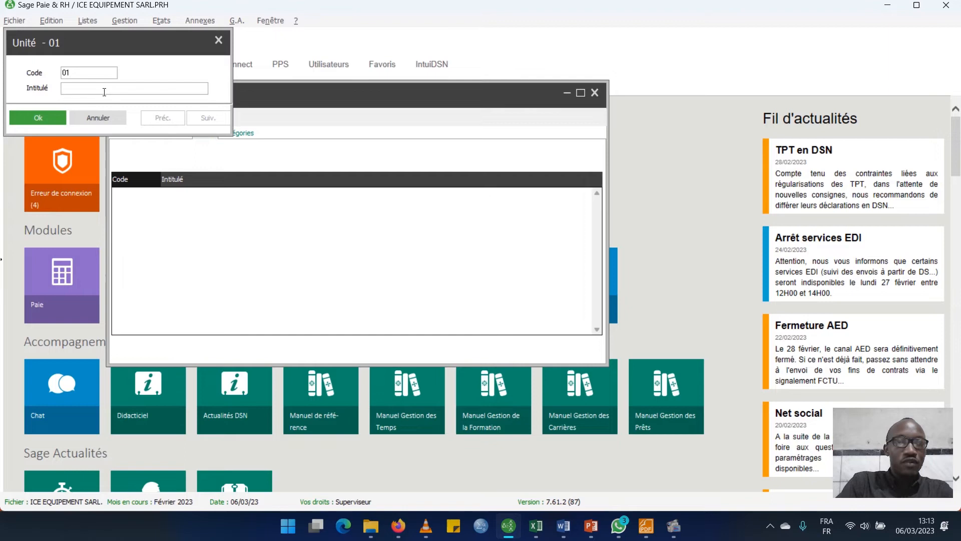
text(MAGA)
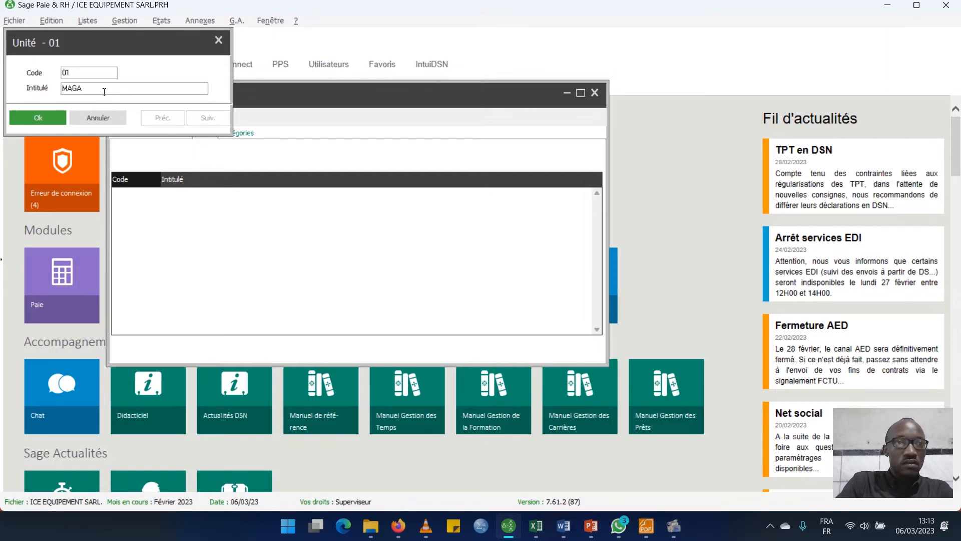
text(SIN)
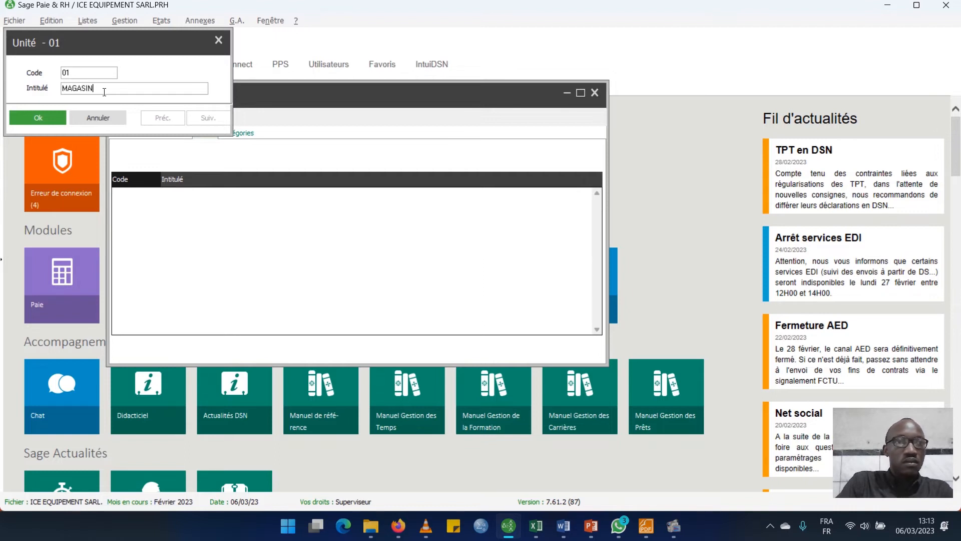
key(Return)
Create the unit with code 02 and title CALL CENTER.
text(0)
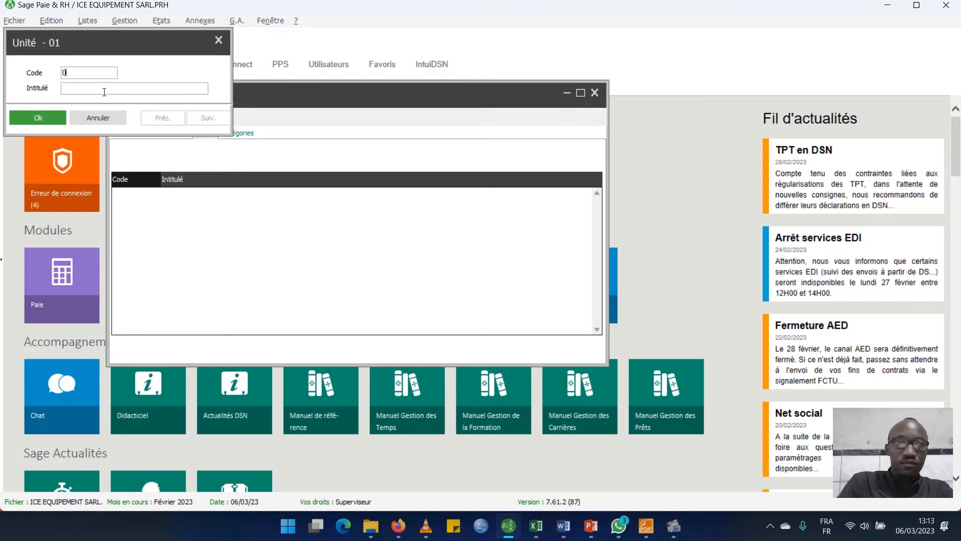
text(1)
key(BackSpace)
text(2)
key(Tab)
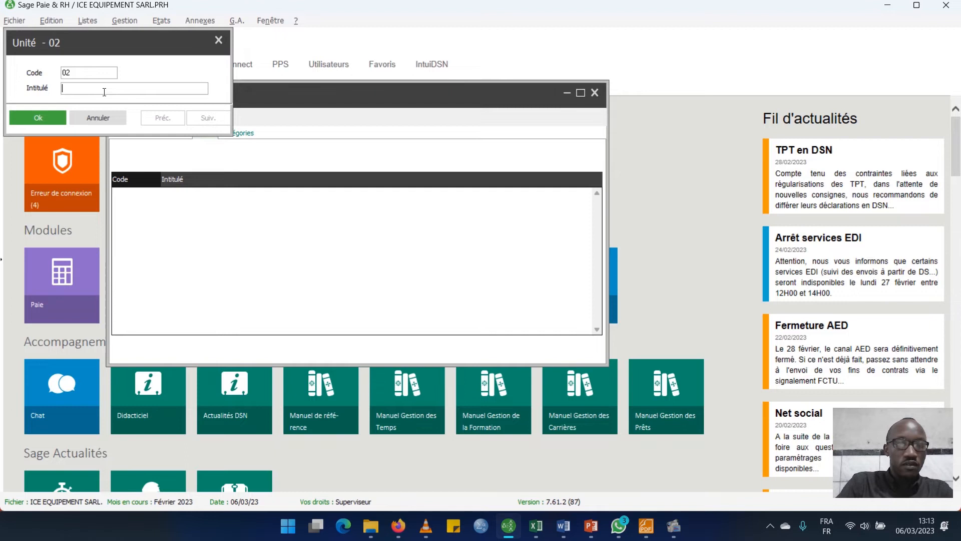
text(CALL CENTER)
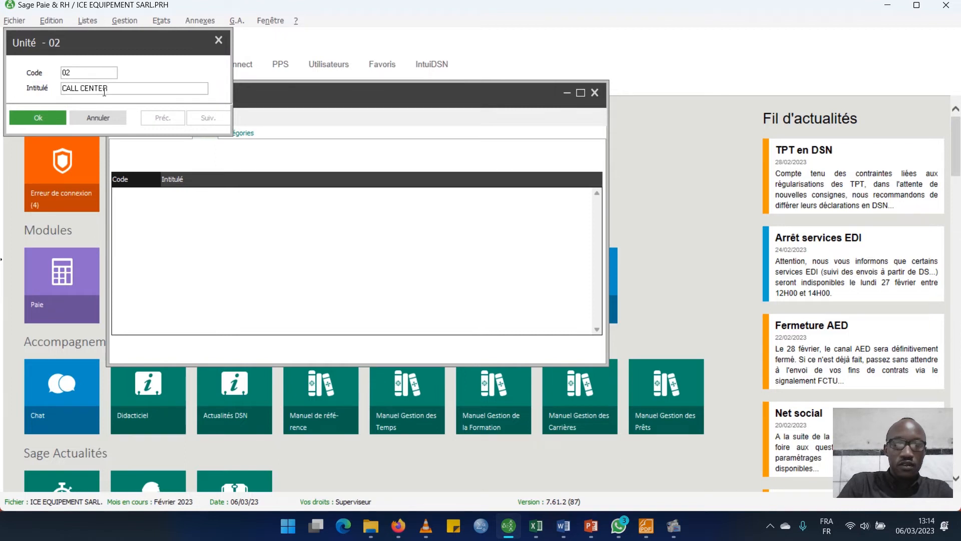
key(Return)
Create the unit with code 04 and title MAINTENANCE.
text(0)
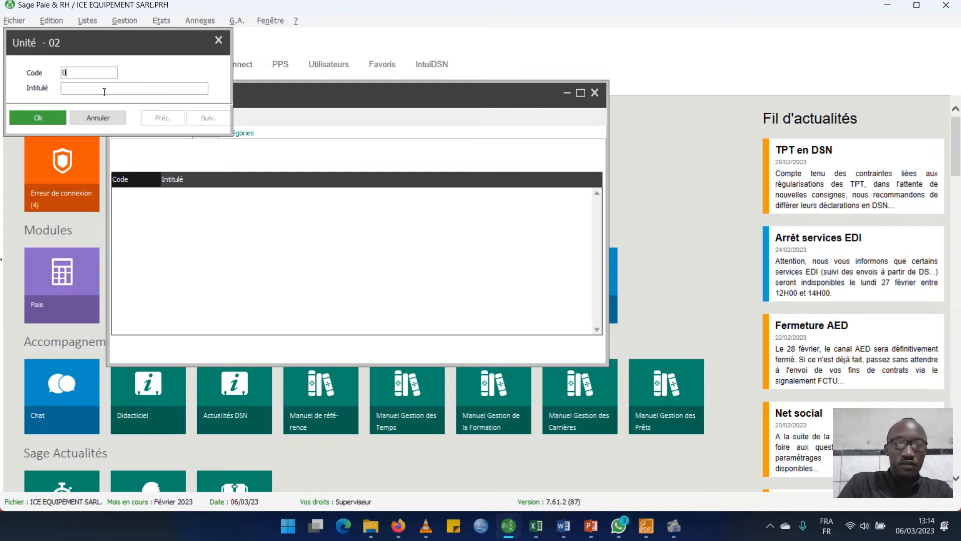
text(4)
key(Tab)
text(MA)
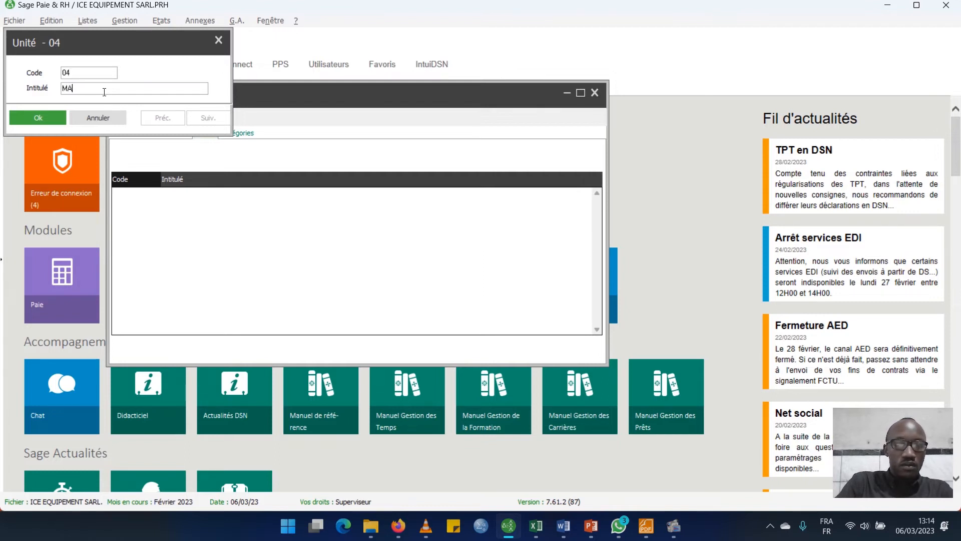
text(IN)
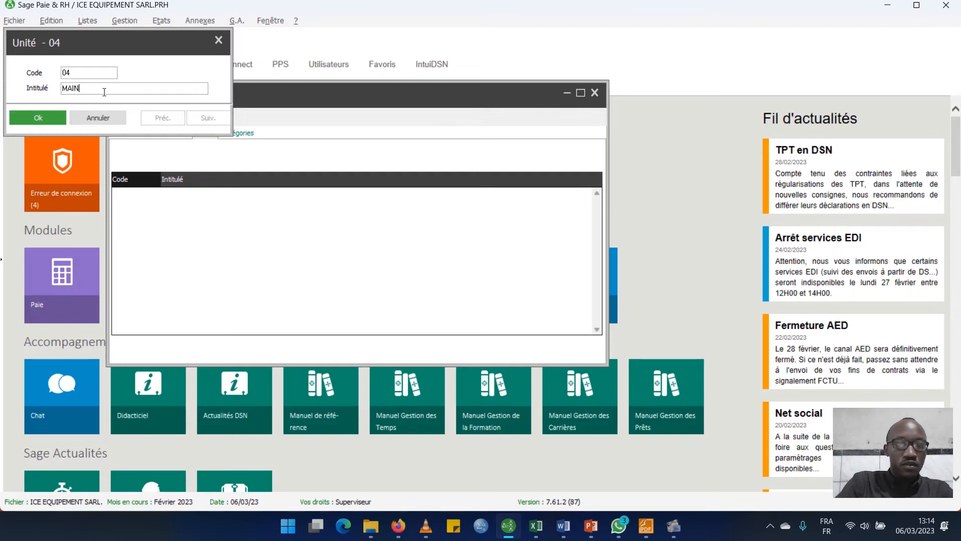
text(TENANCE)
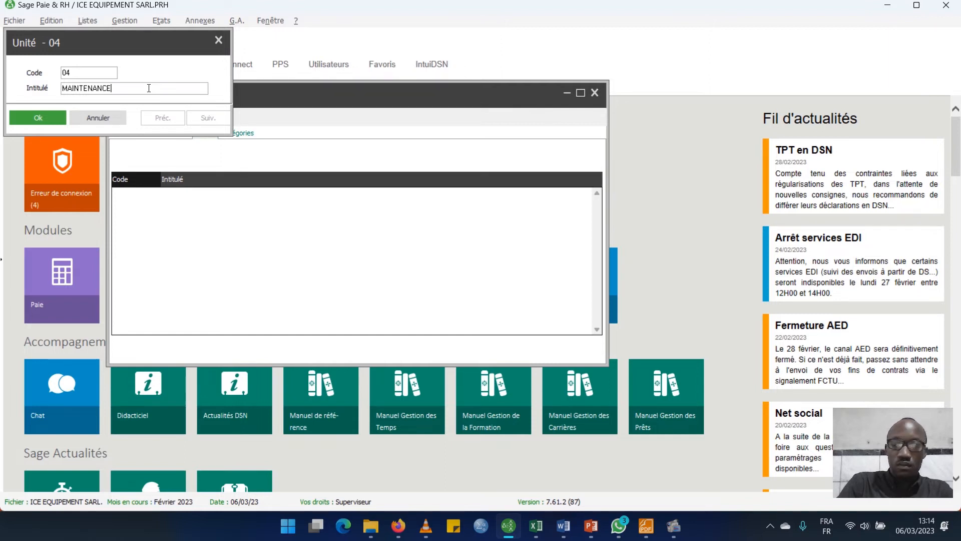
key(Return)
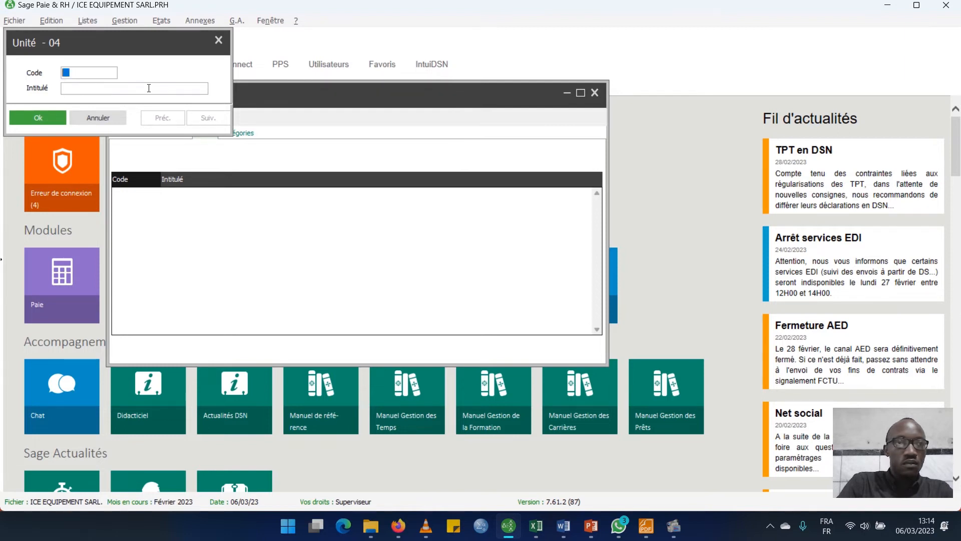
Create the unit with code 05 and title ASSISTANCE COMPTABLE, and end the chained unit creation.
text(01)
key(BackSpace)
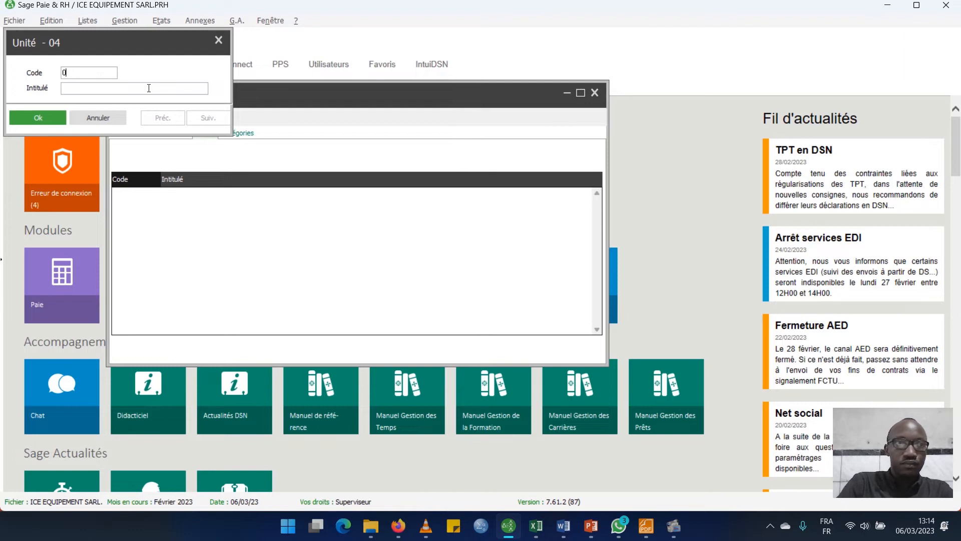
text(5)
key(Tab)
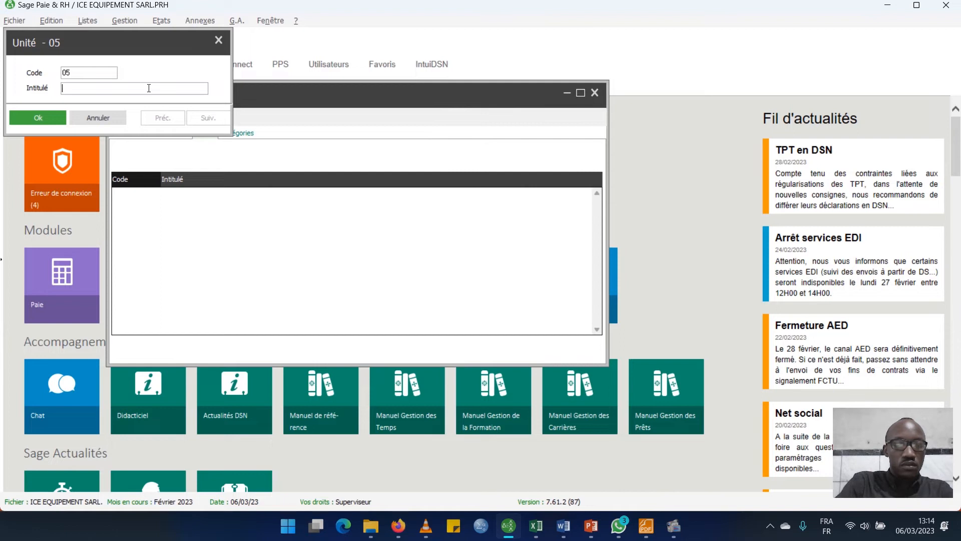
text(AS)
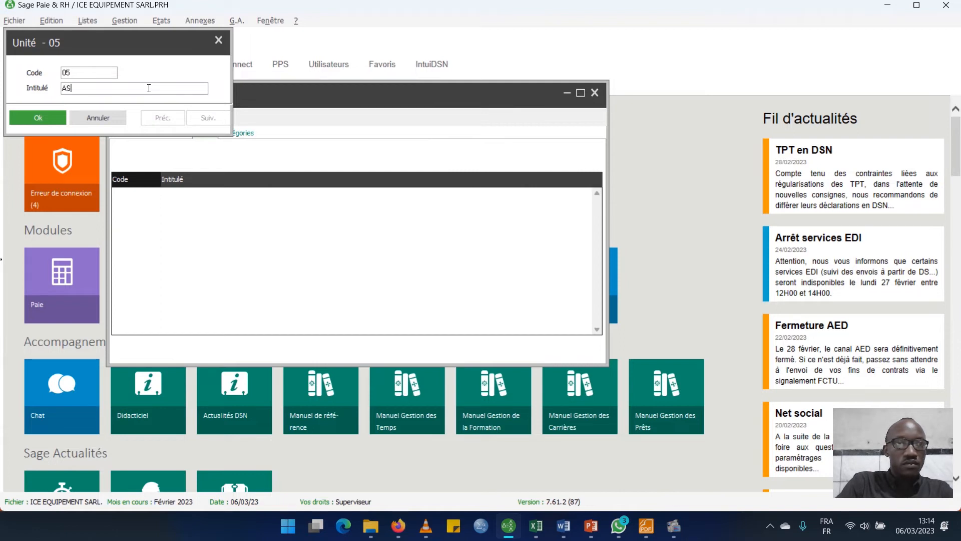
text(SI)
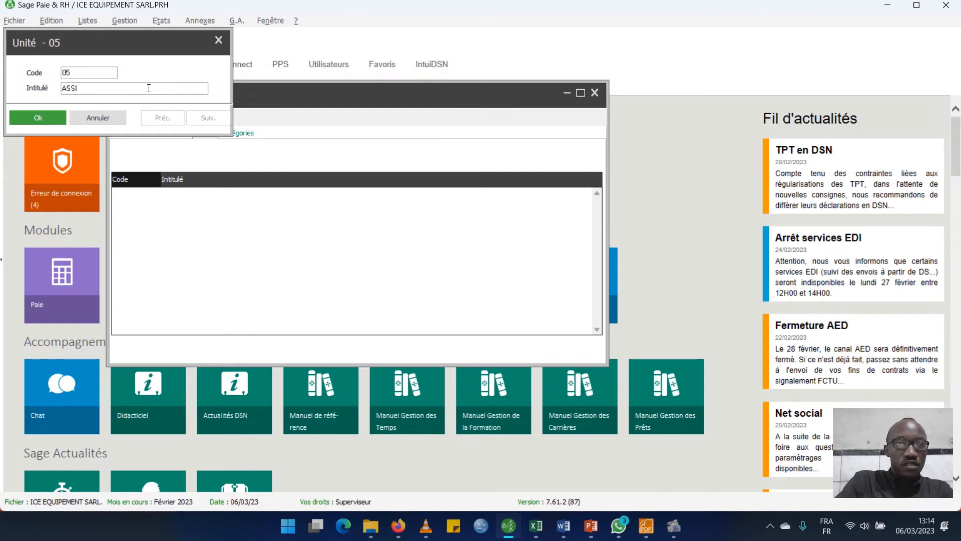
text(T)
key(BackSpace)
text(STANCE C)
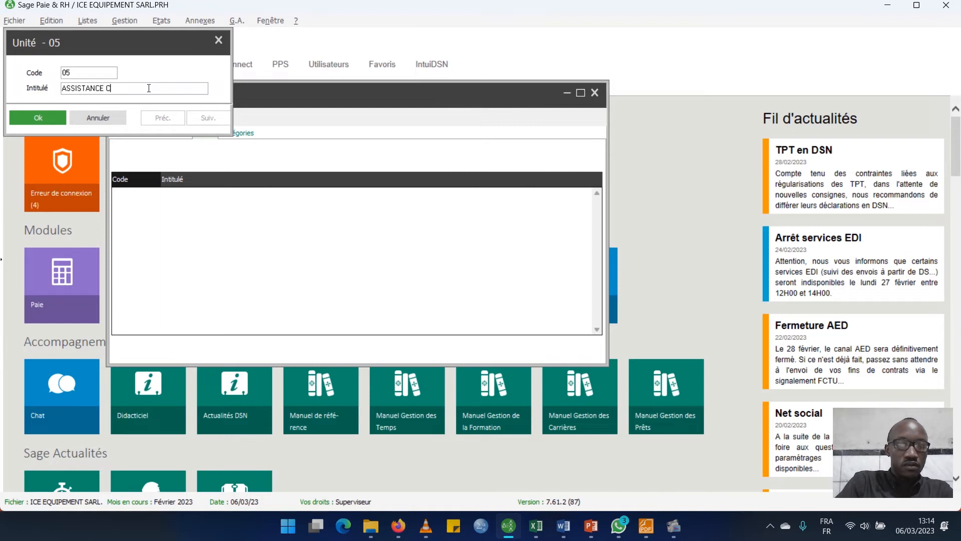
text(OMPT)
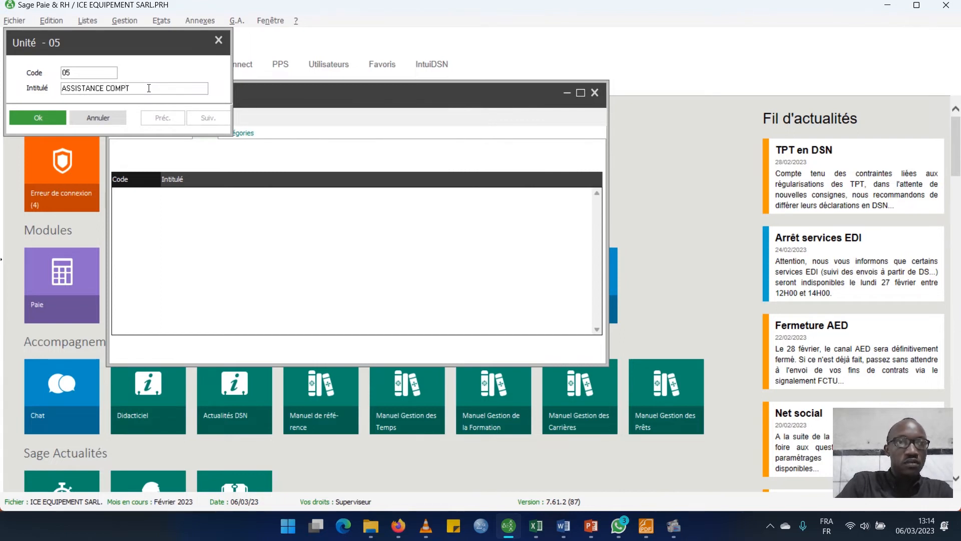
text(ABLE)
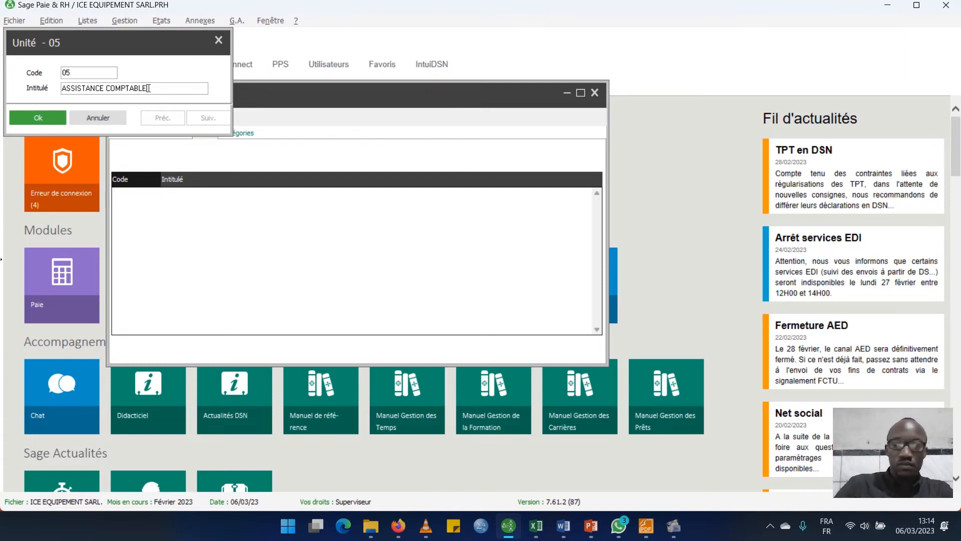
key(Return)
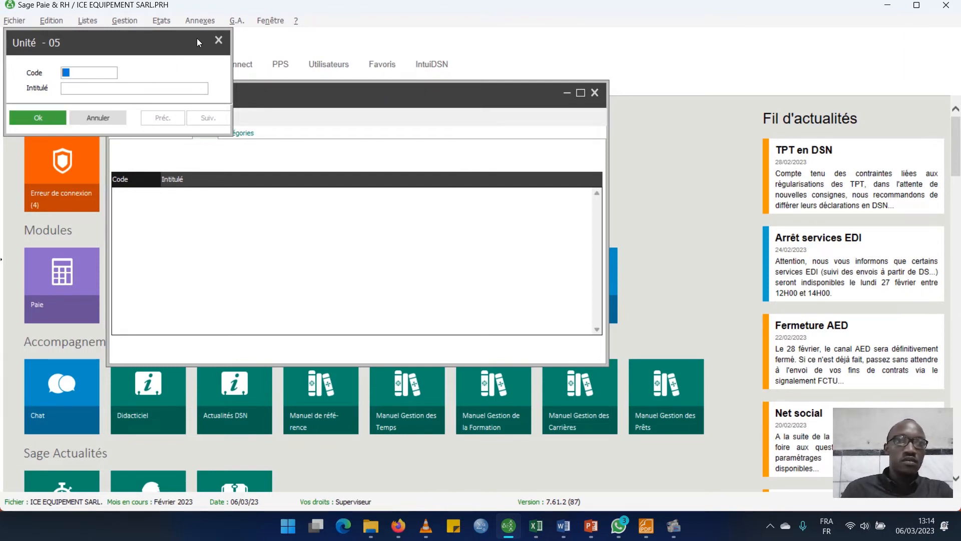
click(220, 42)
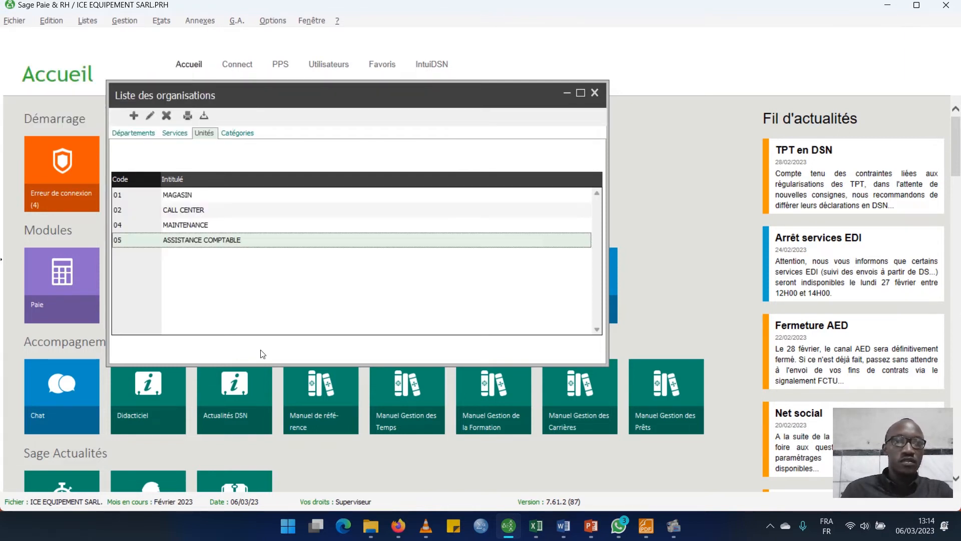
In the list of services, create the service with code 06 and title COMPTABILITE, and end the service creation.
click(173, 134)
click(216, 271)
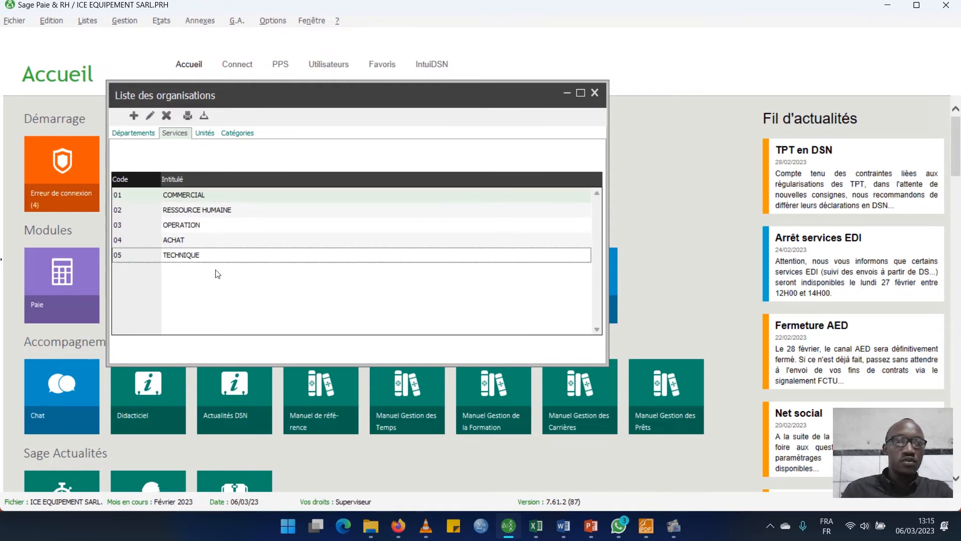
right_click(216, 270)
click(245, 246)
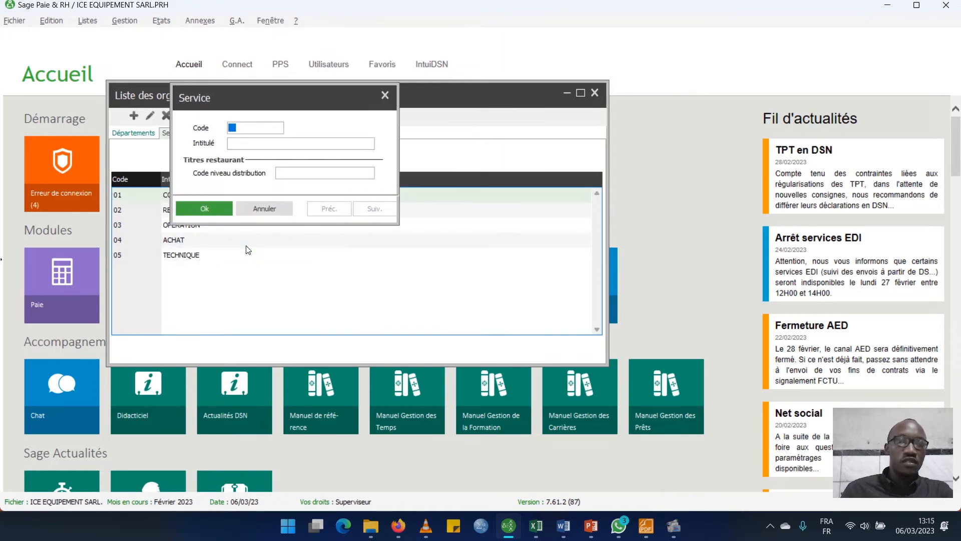
text(06)
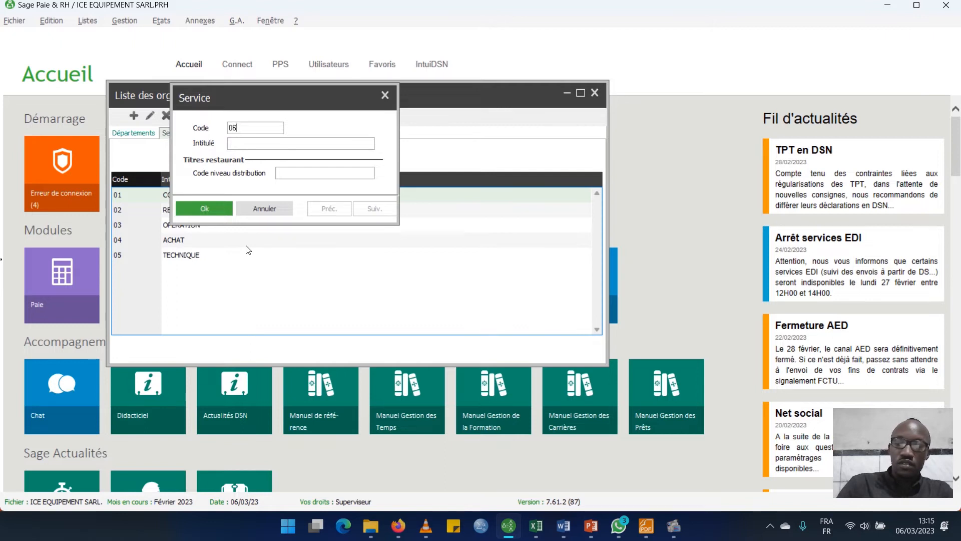
key(Tab)
text(COMPT)
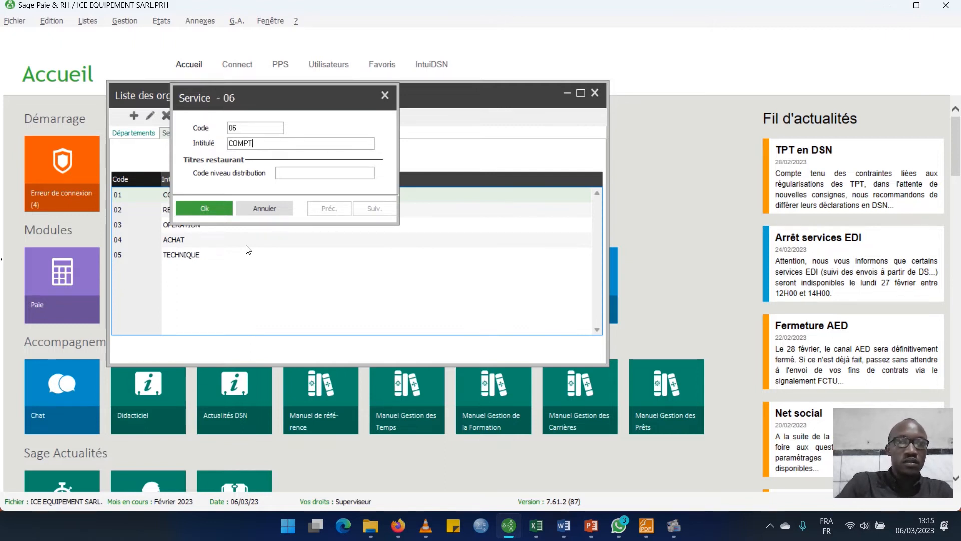
text(ABILIT)
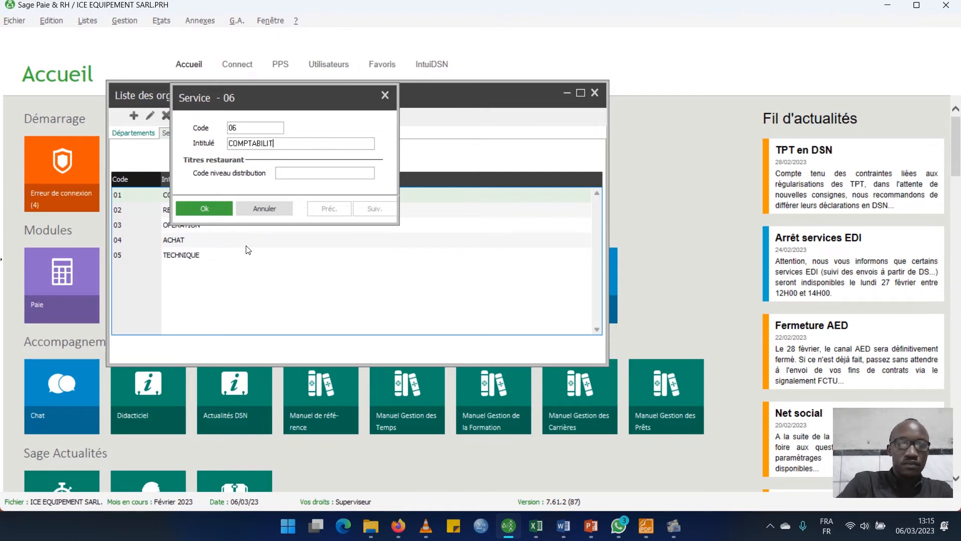
text(E)
click(209, 208)
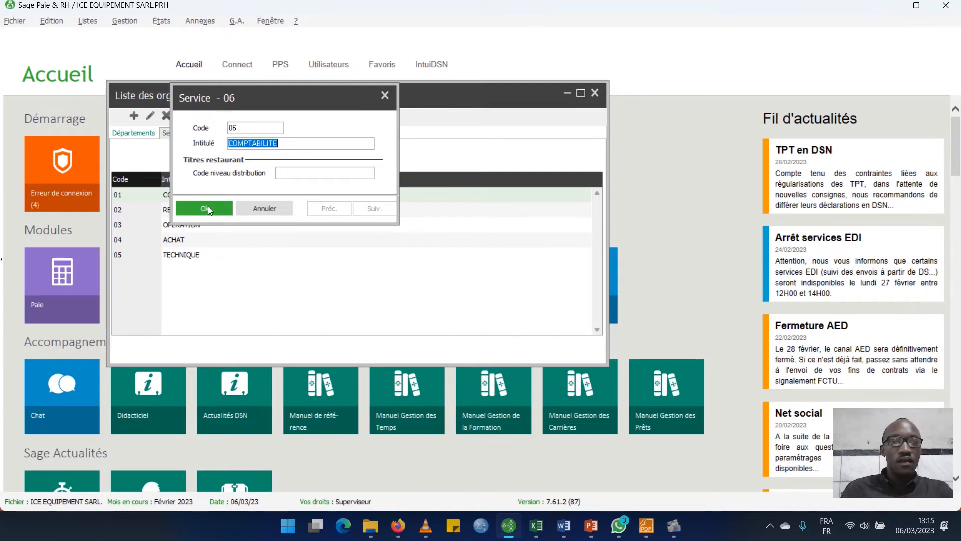
click(385, 95)
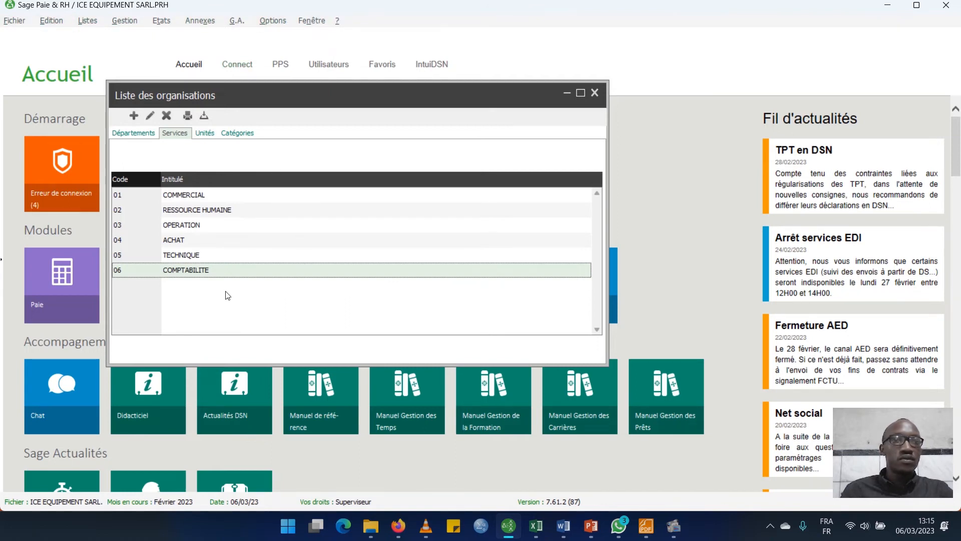
Show the list of categories and examine the salary grid by category and echelon near the end of the commerce collective agreement PDF in Foxit Reader.
click(201, 135)
click(237, 135)
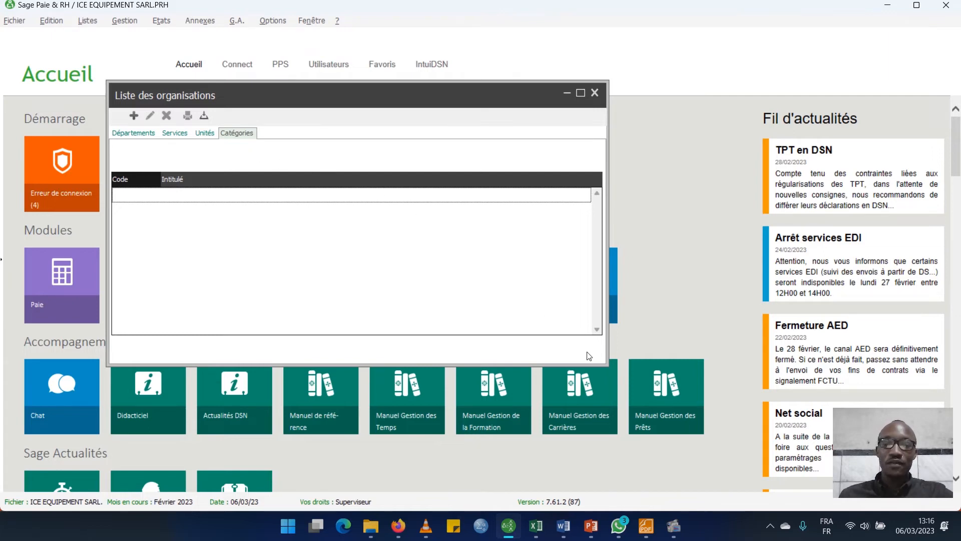
click(646, 526)
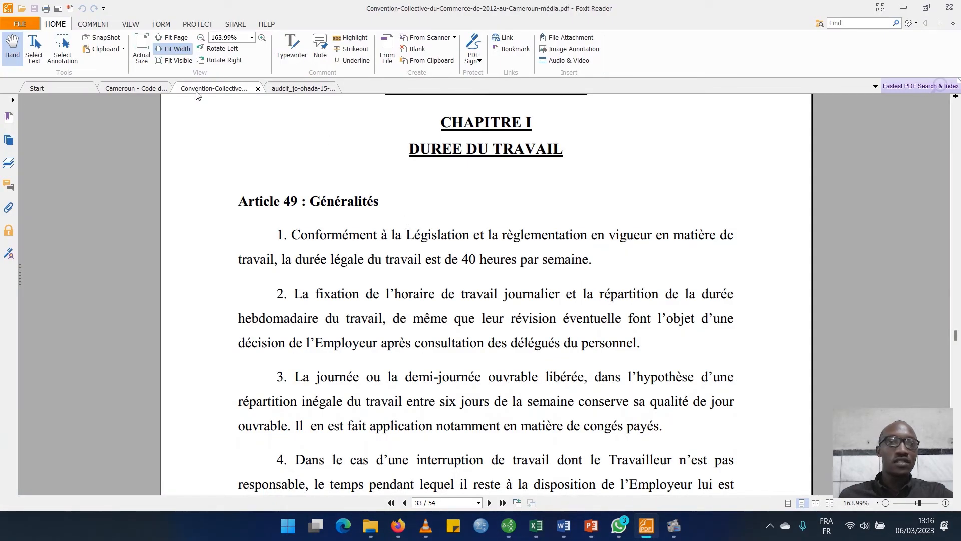
click(146, 89)
click(220, 90)
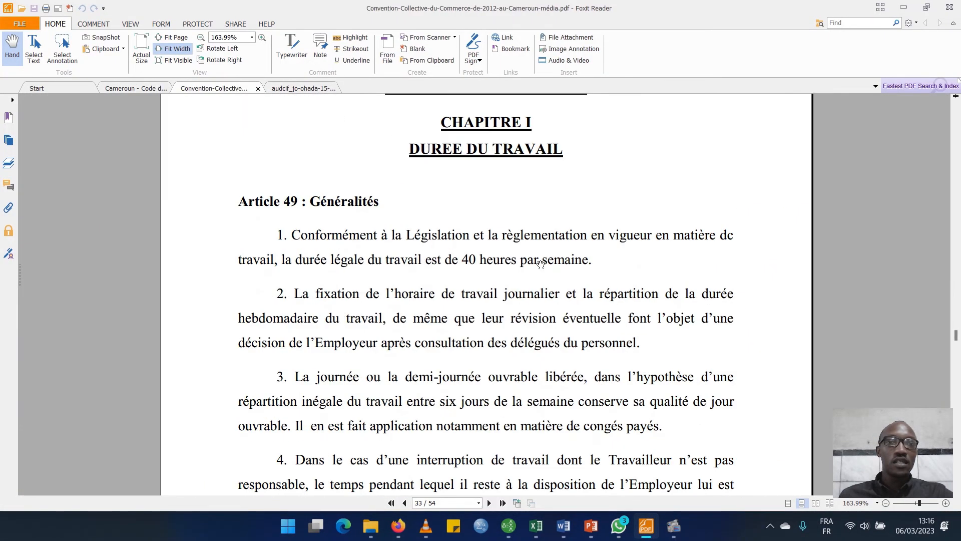
scroll(960, 356, down, 4)
mouse_move(938, 426)
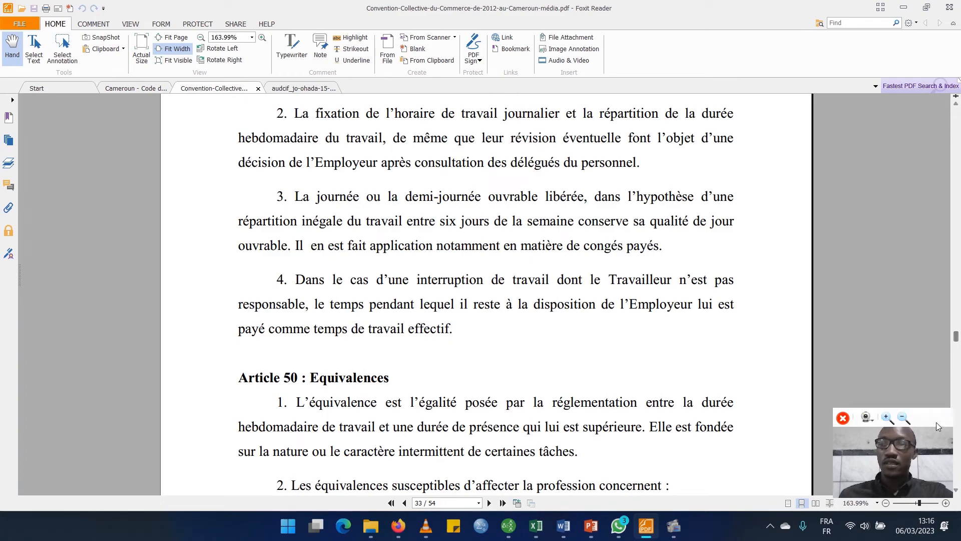
drag(928, 418, 918, 415)
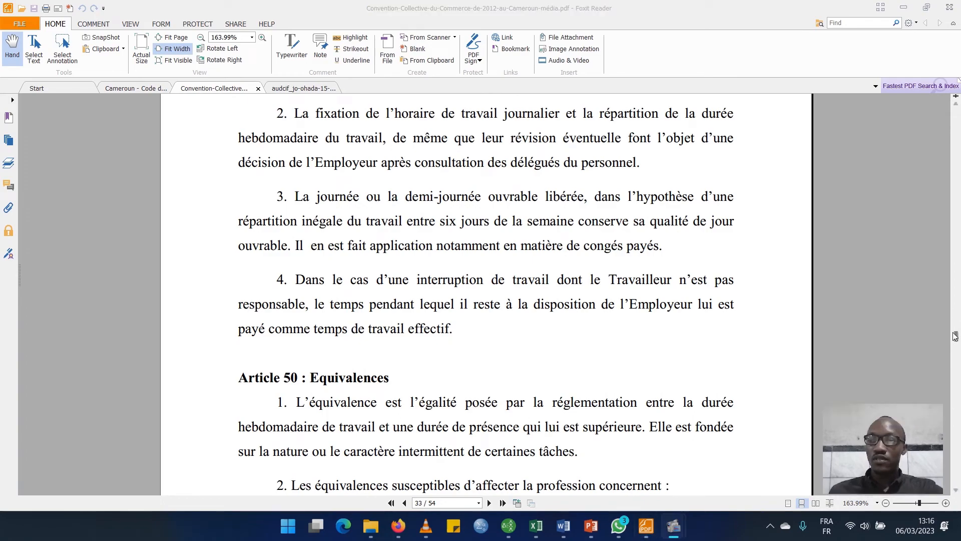
drag(956, 339, 957, 478)
scroll(647, 266, down, 5)
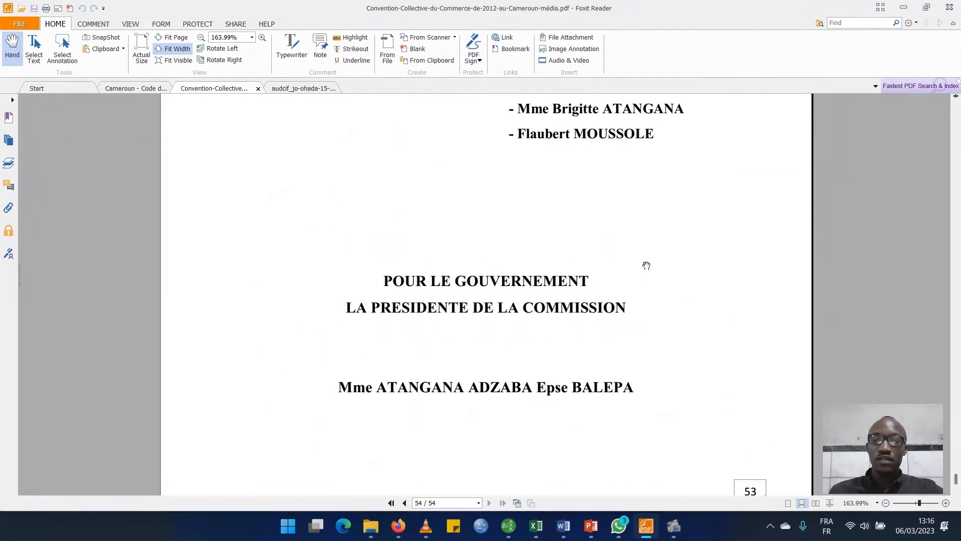
scroll(646, 266, up, 10)
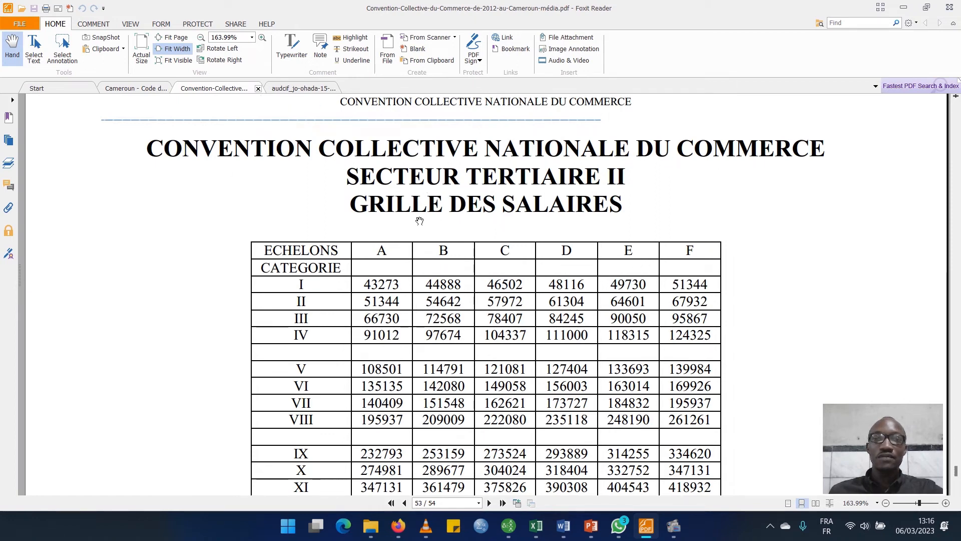
scroll(404, 218, down, 3)
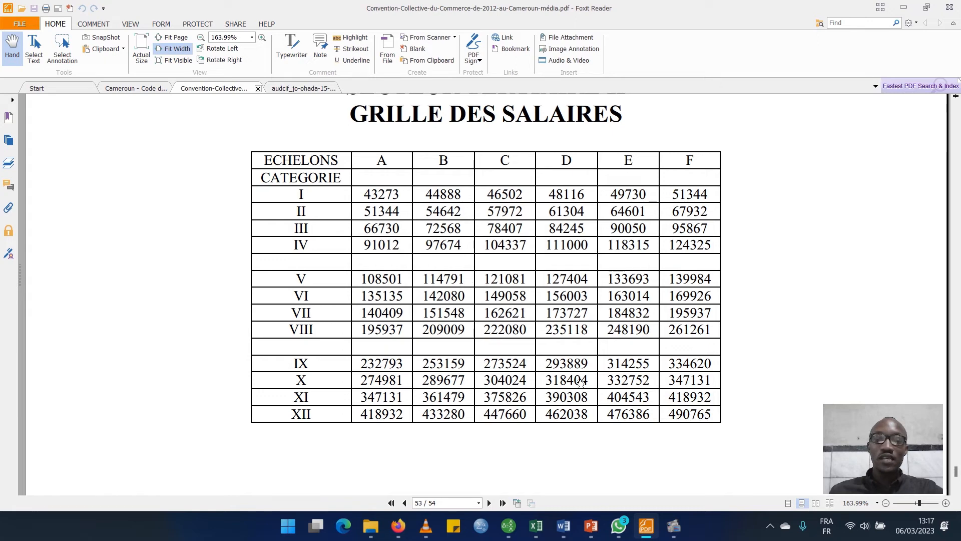
Switch back to Sage Paie & RH and start a new category with code 01 and title ECH A CAT1.
click(509, 526)
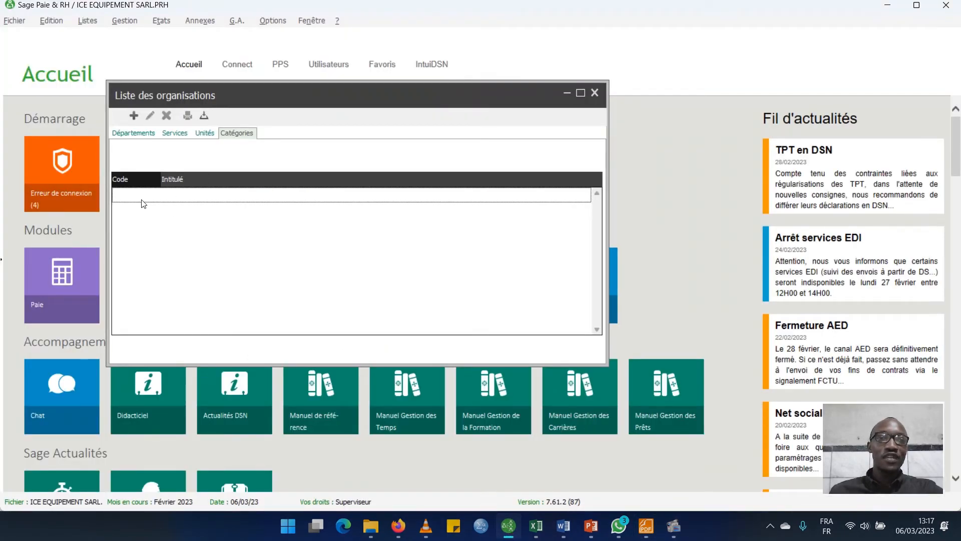
click(137, 115)
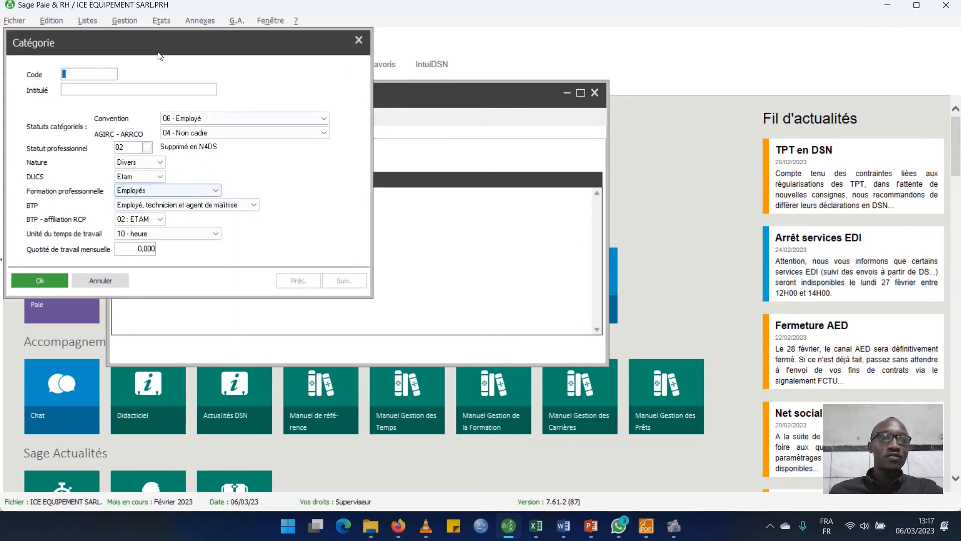
drag(151, 41, 490, 107)
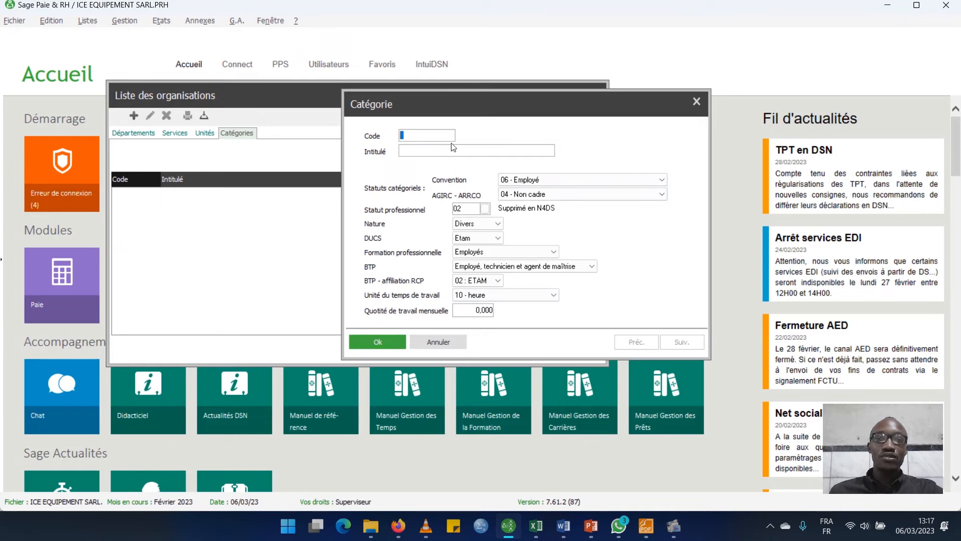
text(01)
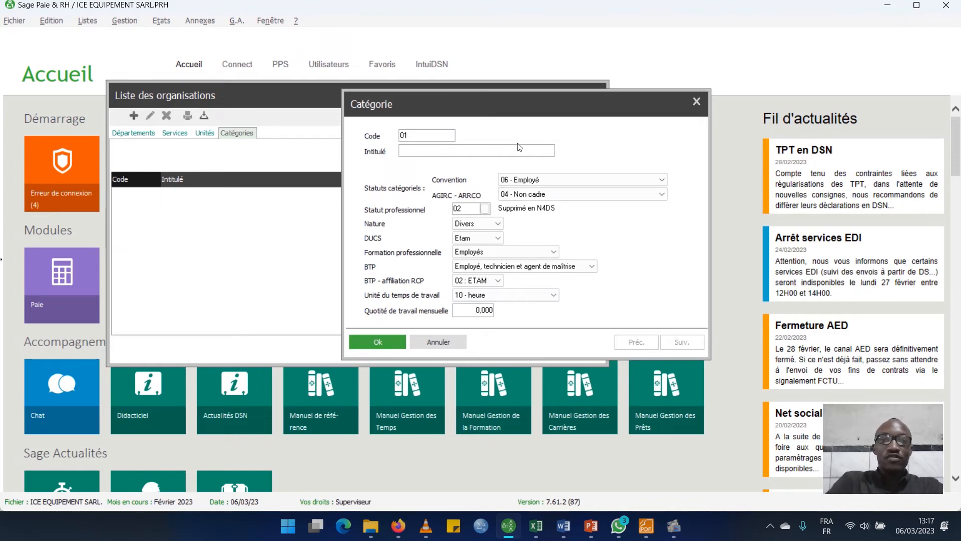
click(519, 148)
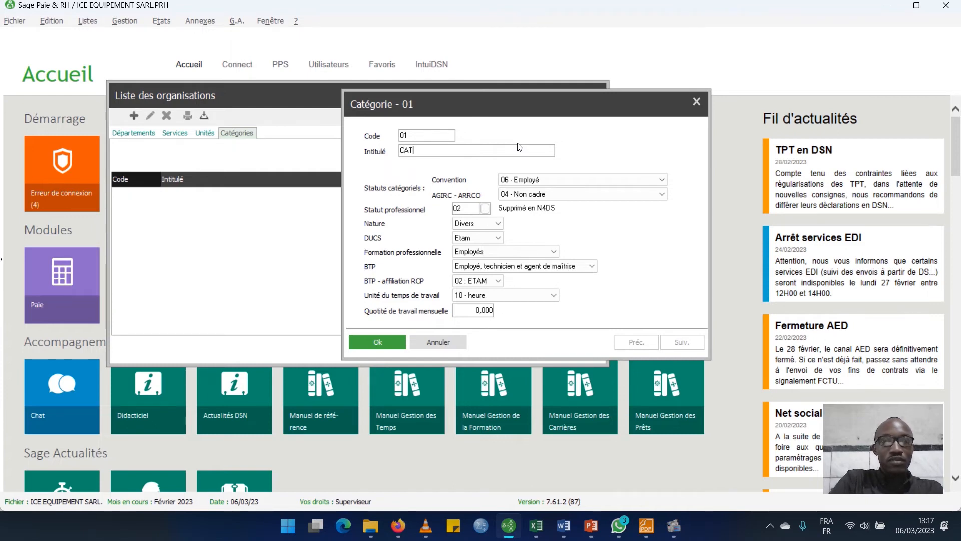
text(CAT1)
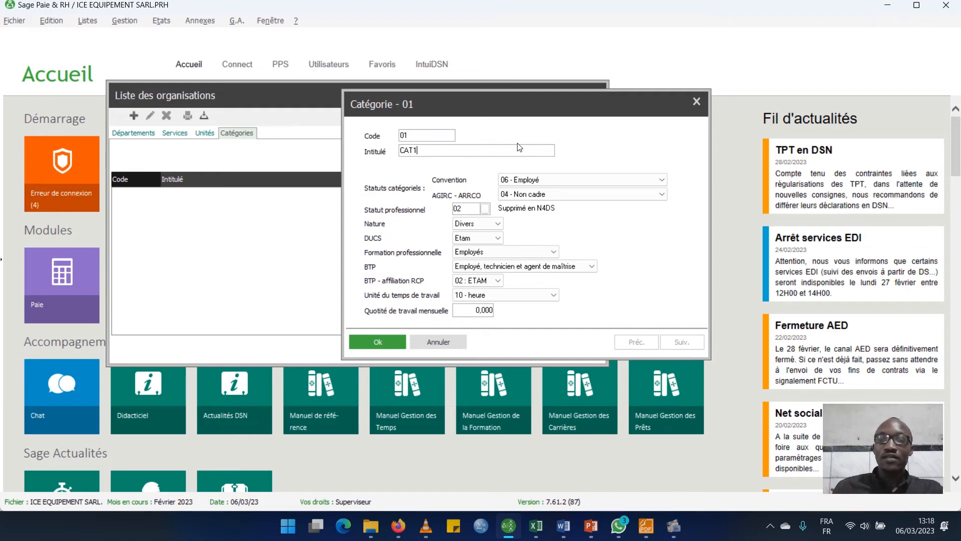
key(BackSpace)
key(BackSpace)
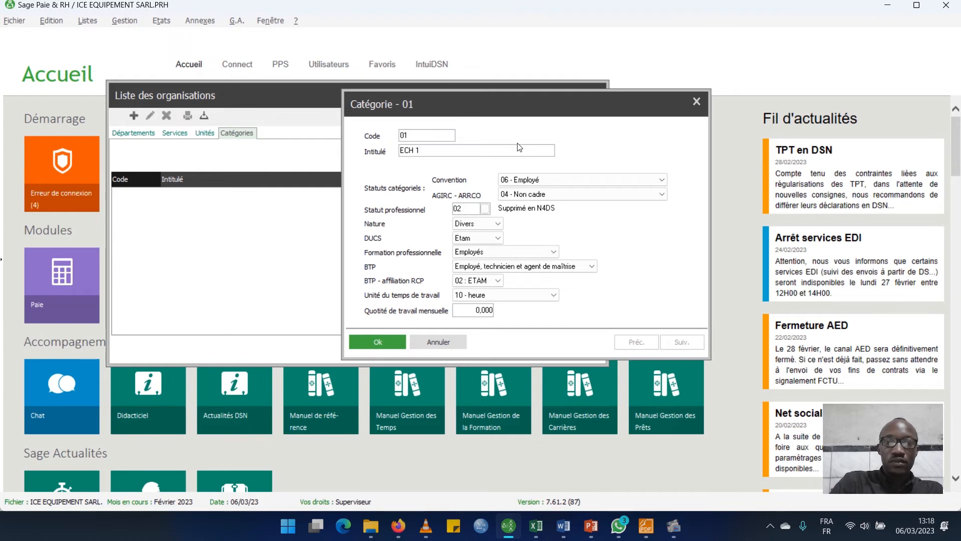
text(CAT1)
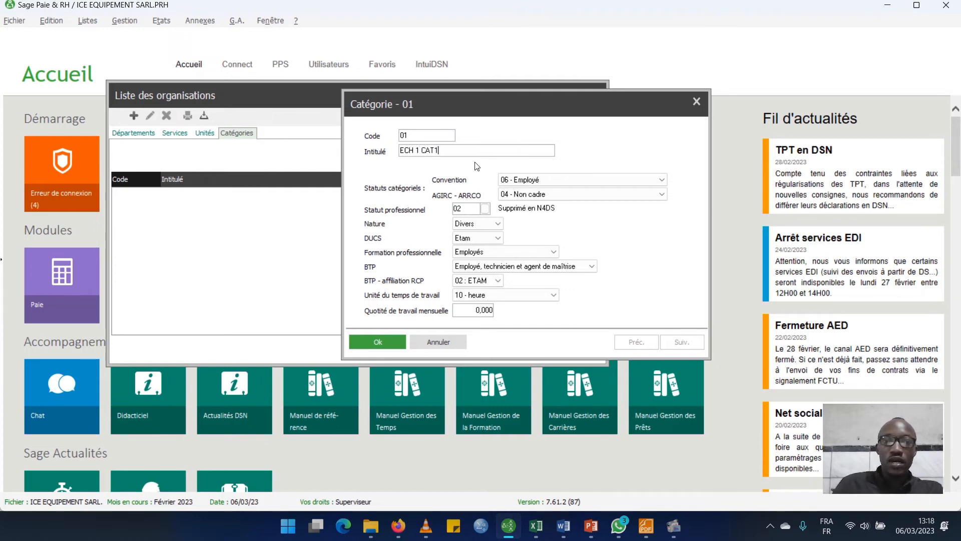
click(420, 150)
key(BackSpace)
text(A)
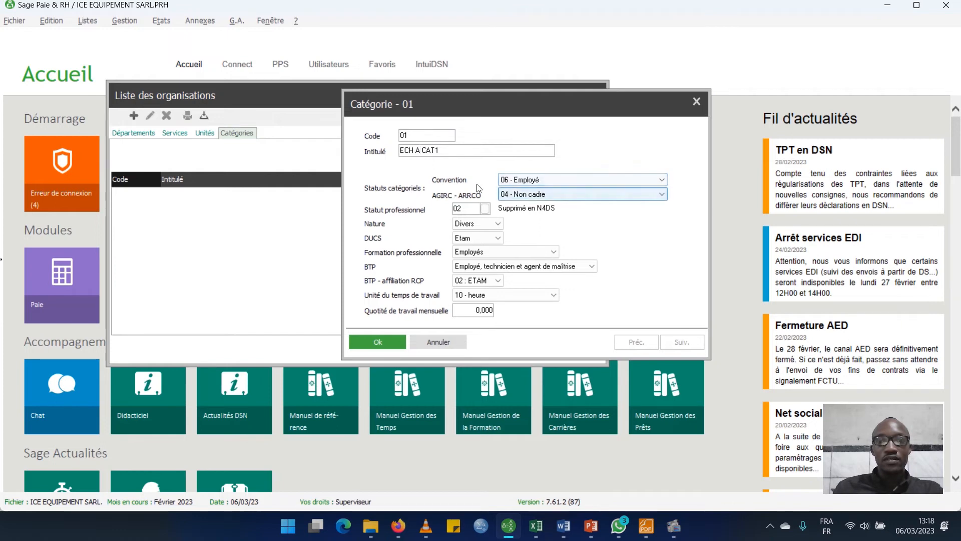
Look over the Convention status options, and in Foxit Reader look back through the collective agreement's articles before the salary grid.
click(662, 180)
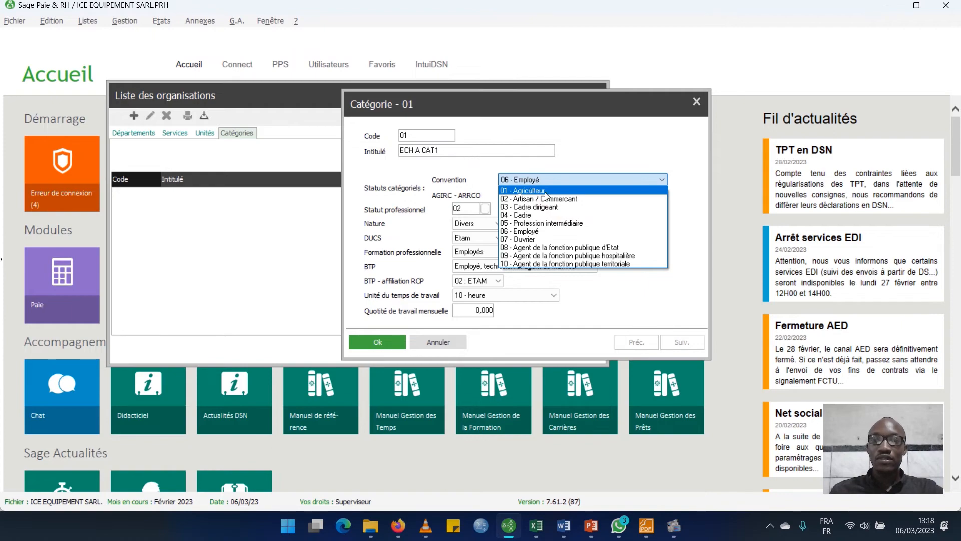
click(645, 526)
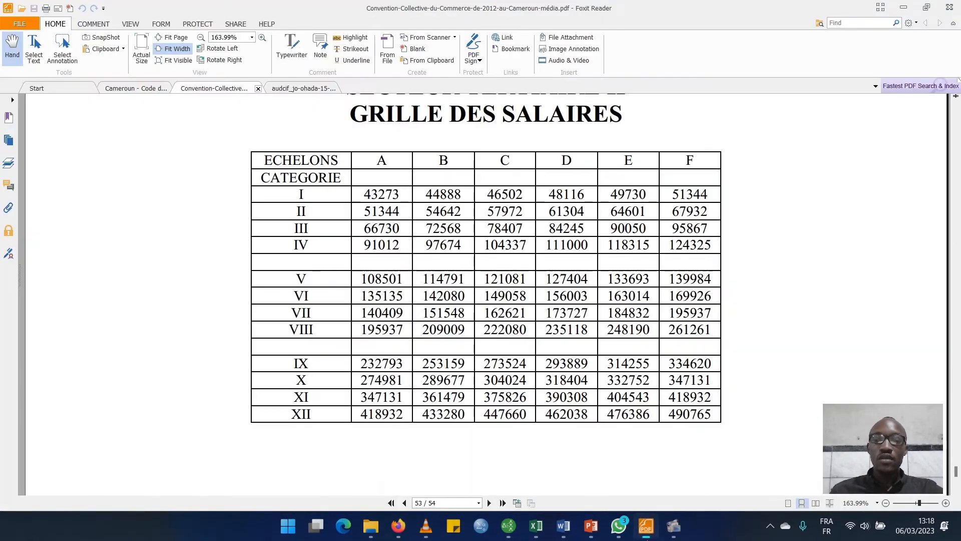
scroll(473, 243, up, 20)
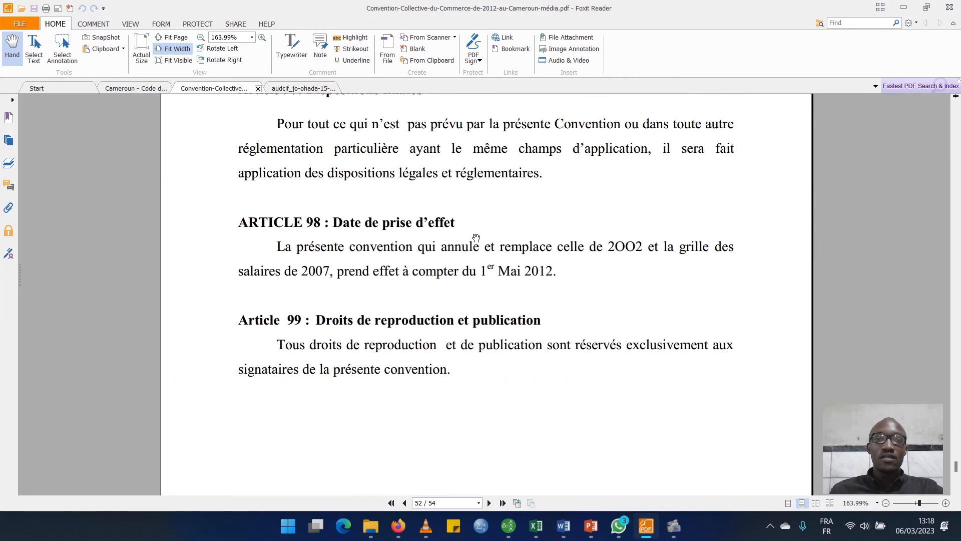
scroll(476, 238, up, 10)
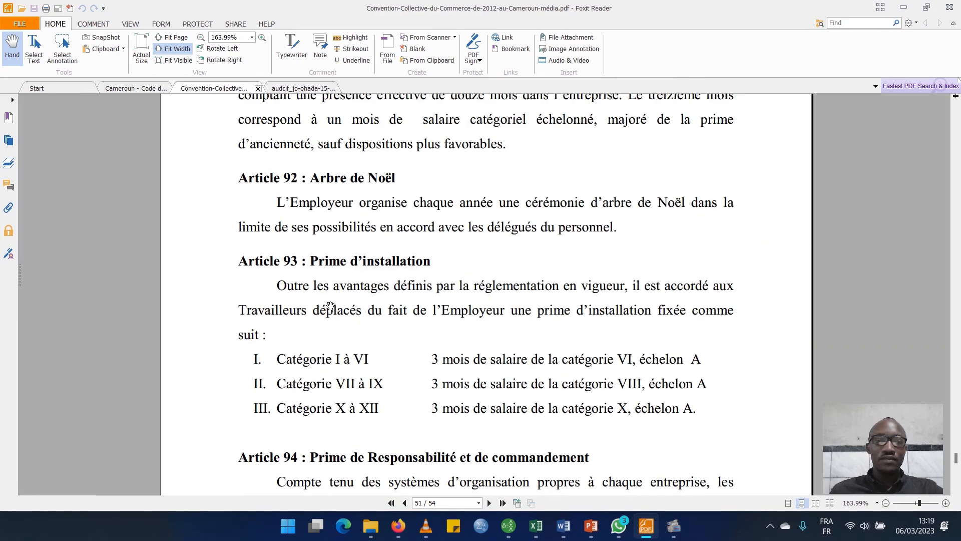
scroll(337, 295, up, 15)
scroll(337, 294, up, 15)
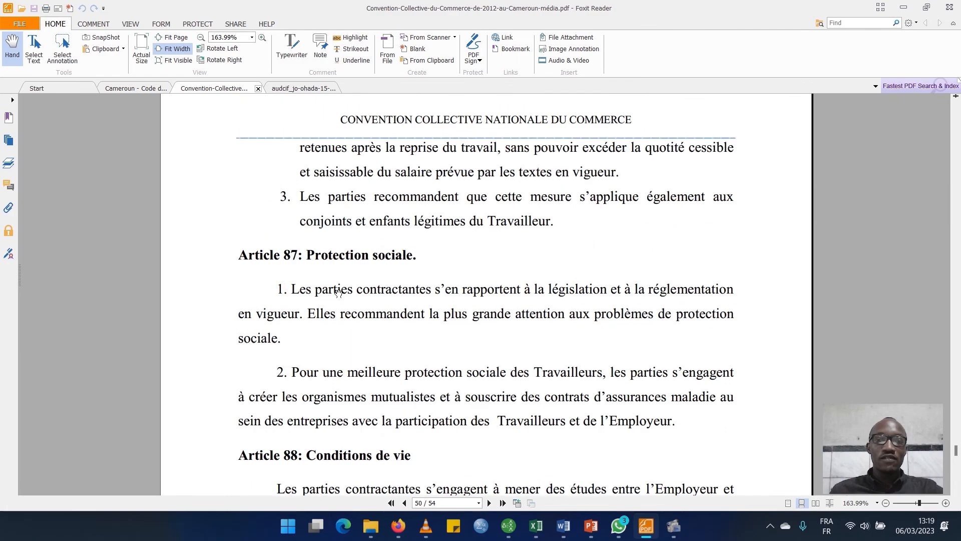
scroll(340, 286, up, 10)
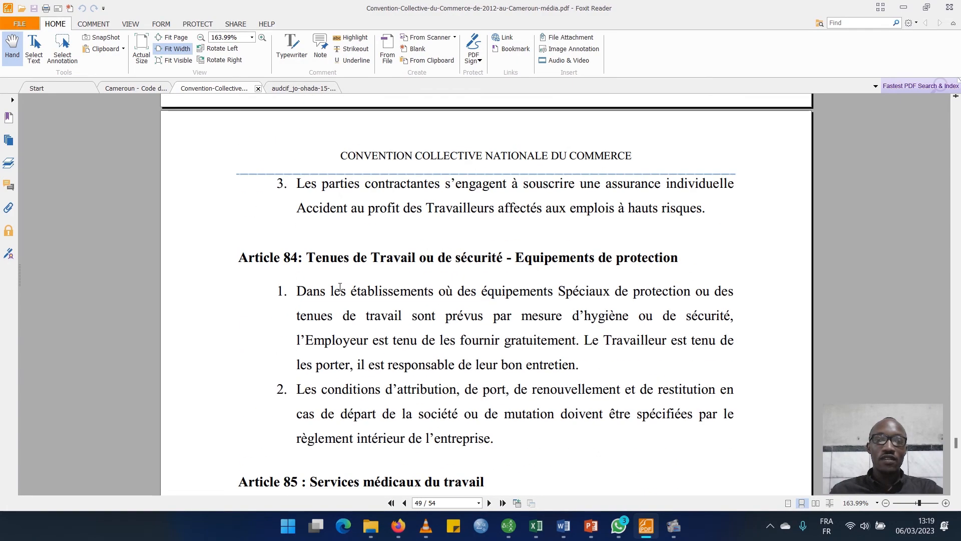
Return to Sage Paie & RH and set category 01's Convention status to 07 - Ouvrier.
click(507, 527)
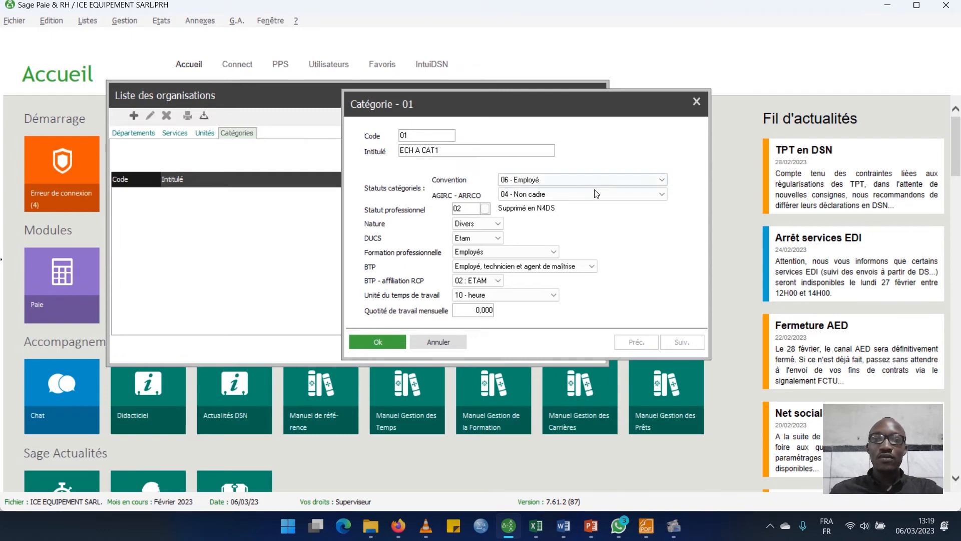
click(611, 181)
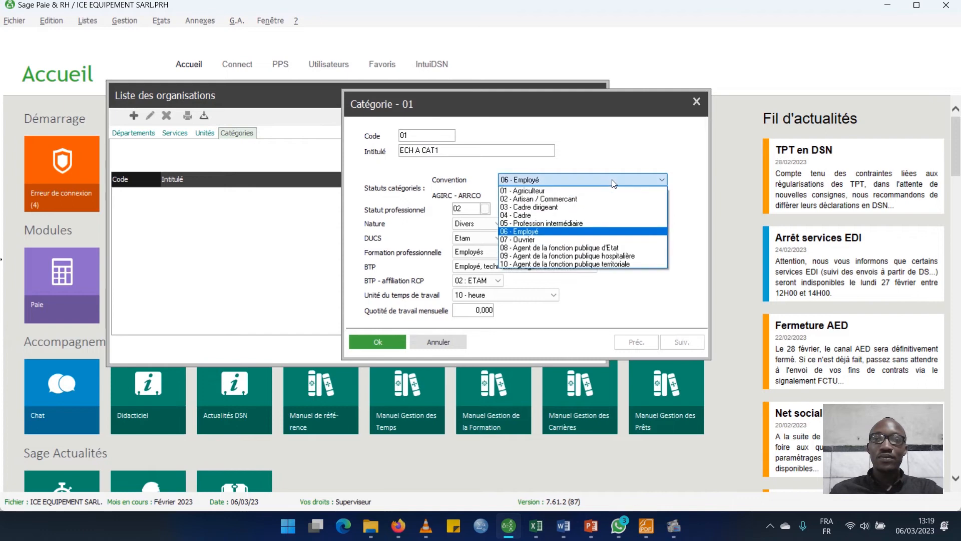
click(565, 240)
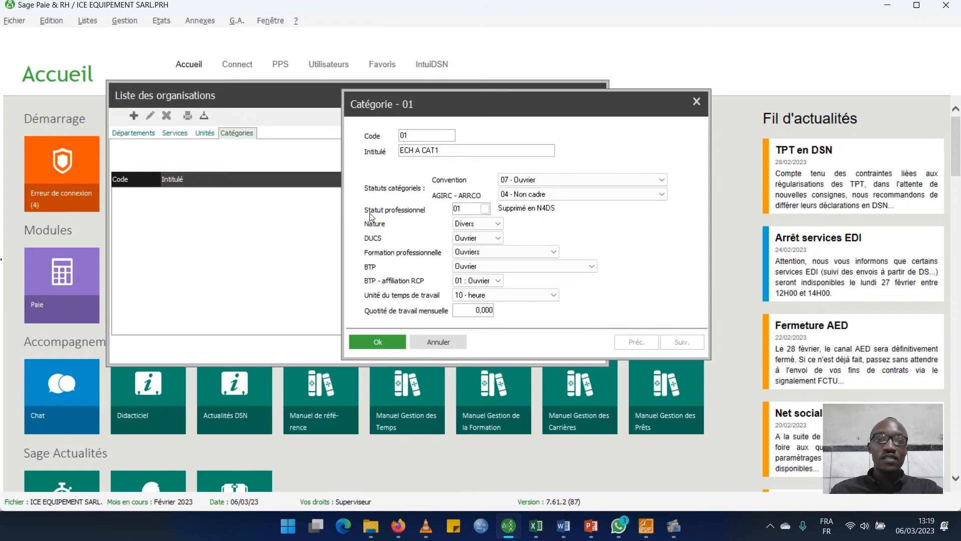
Review the professional statuses, choose Ouvriers for Formation professionnelle and Ouvrier for BTP, and save category 01.
click(484, 208)
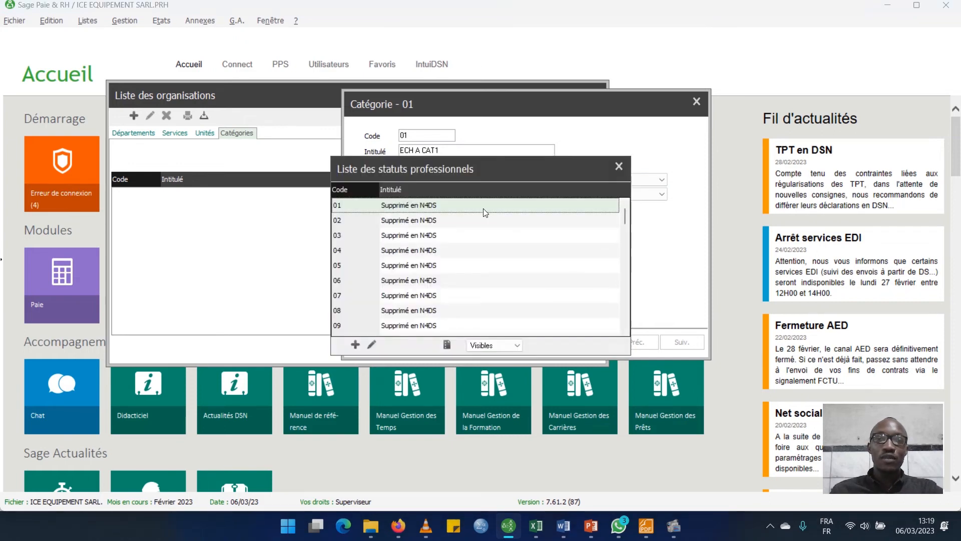
click(619, 166)
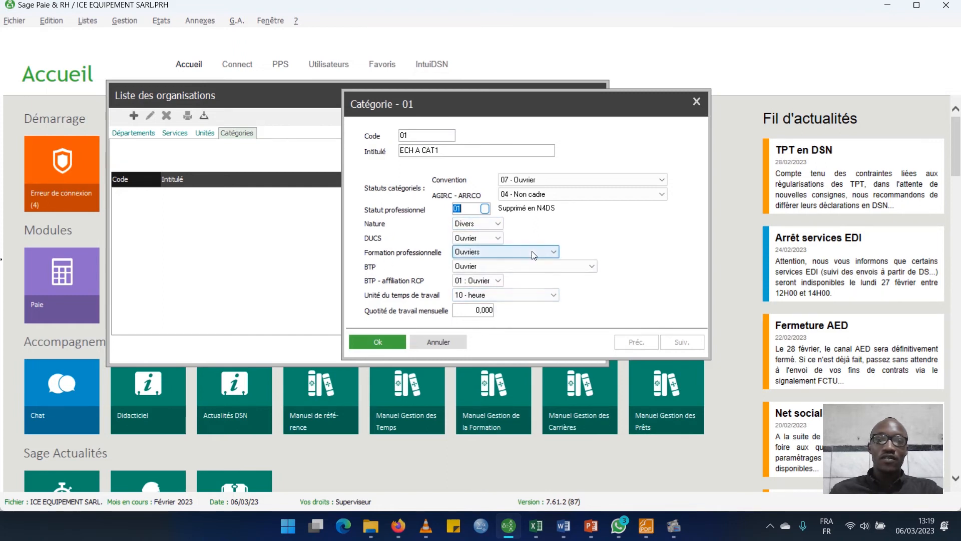
click(555, 255)
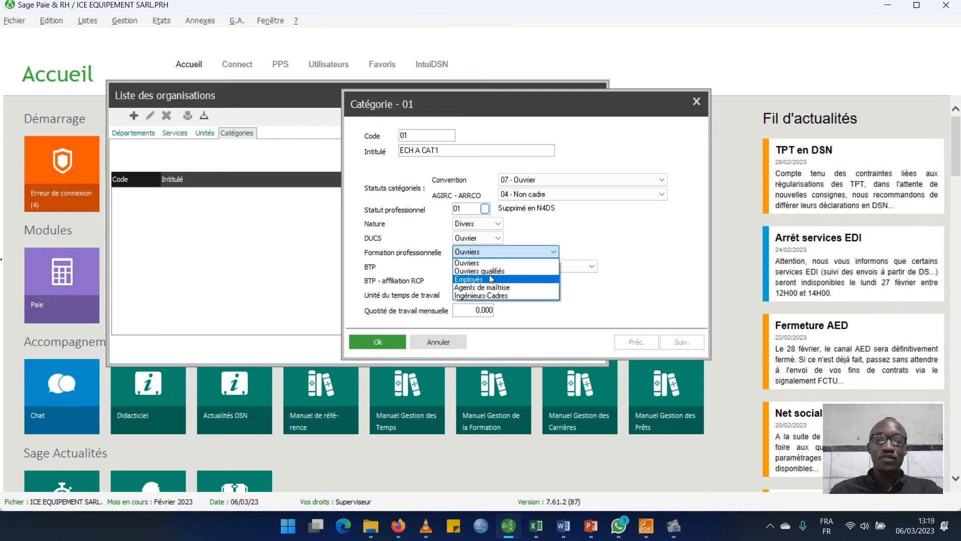
click(516, 262)
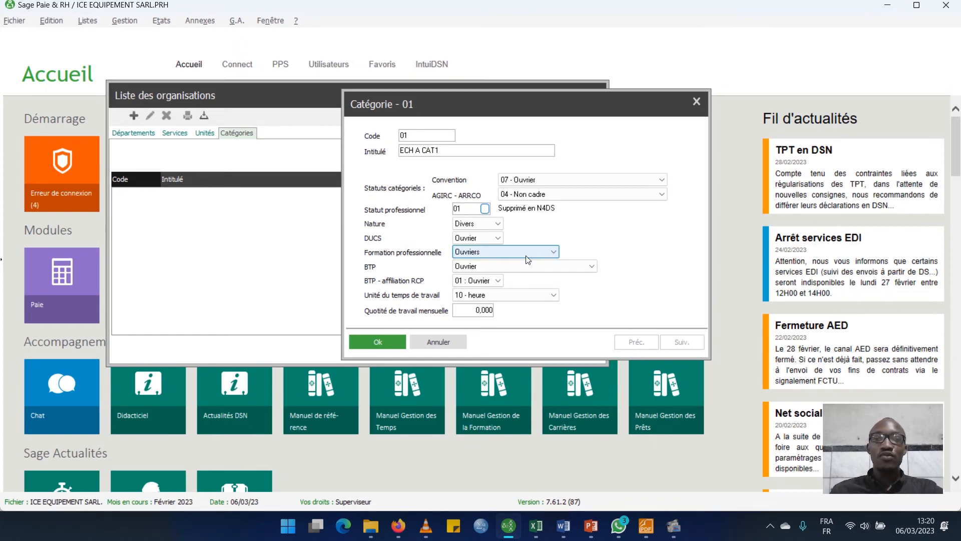
click(523, 266)
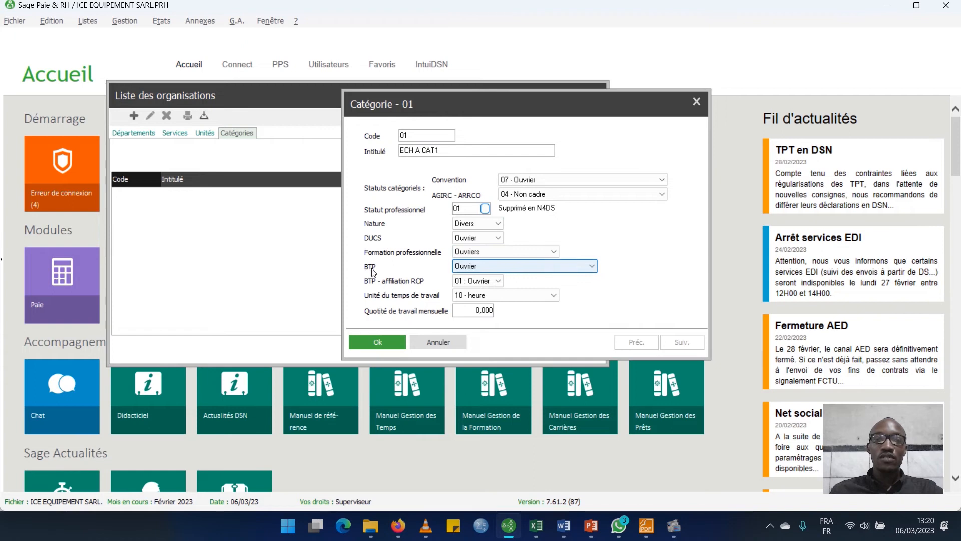
click(526, 269)
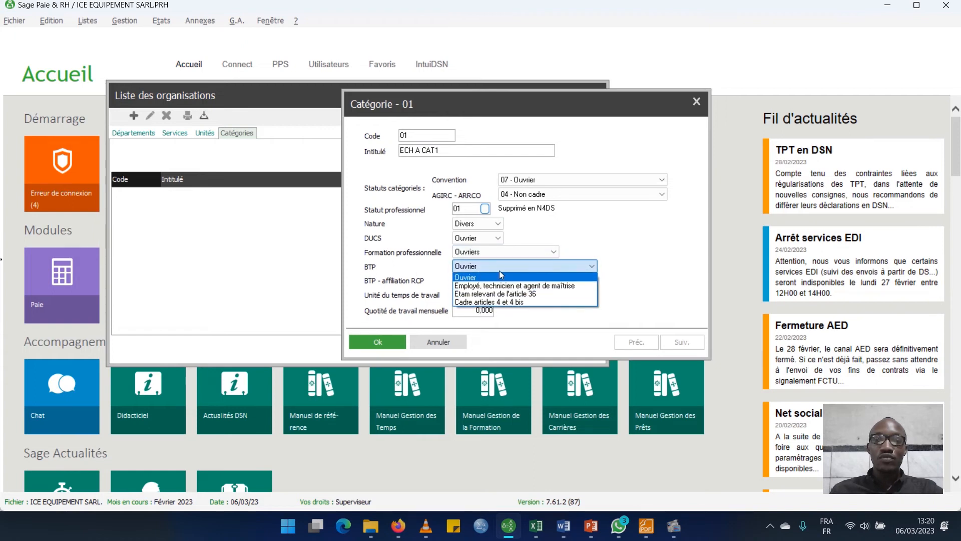
click(523, 266)
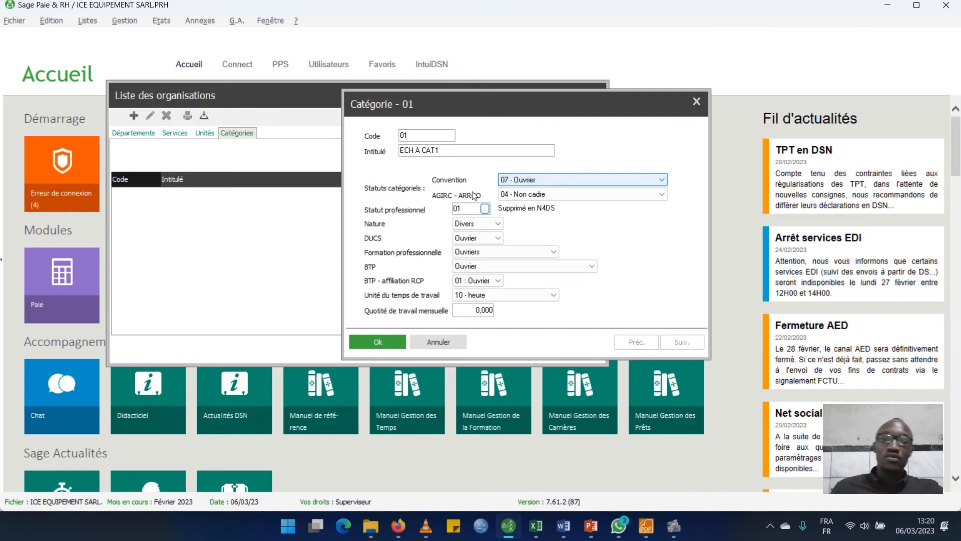
click(378, 342)
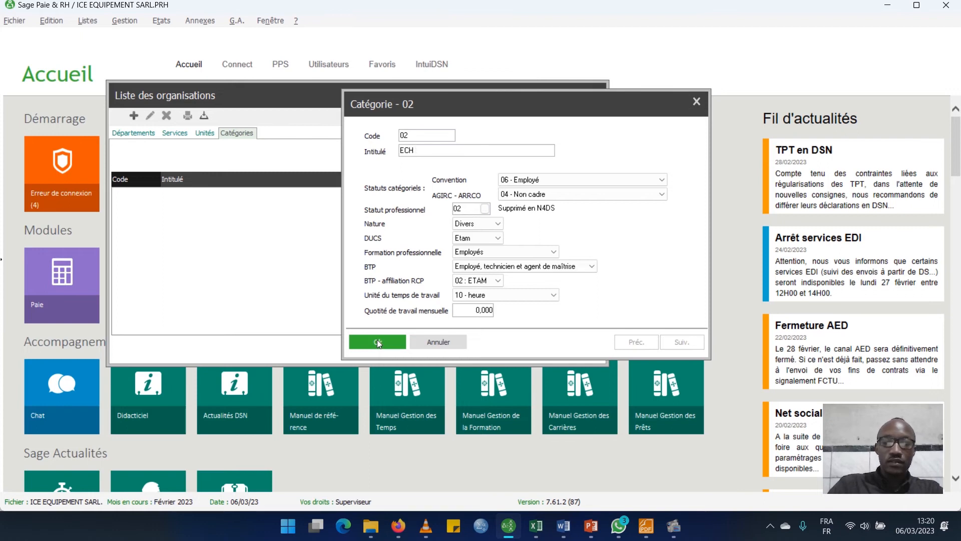
Fill in the next category with code 02 and title ECH A CAT 2.
text(CAT)
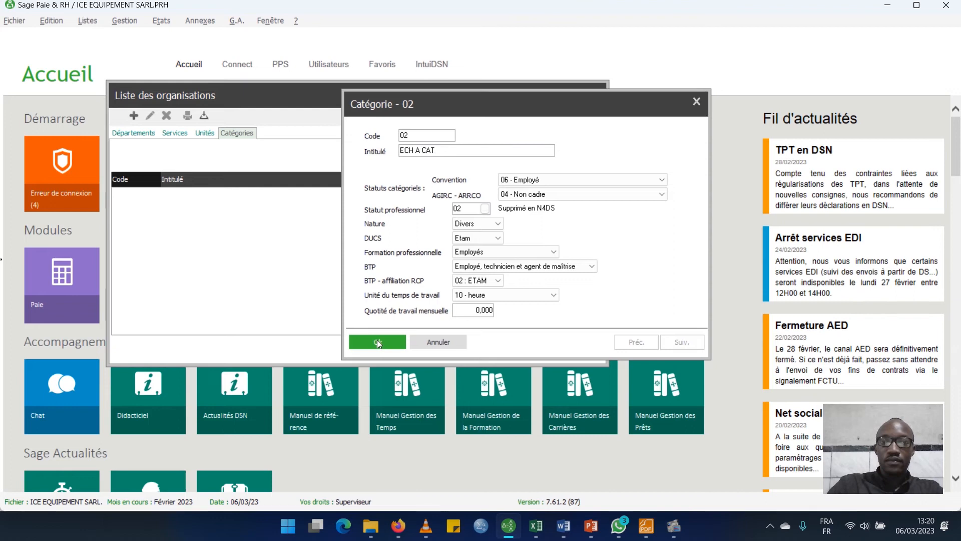
text( 2)
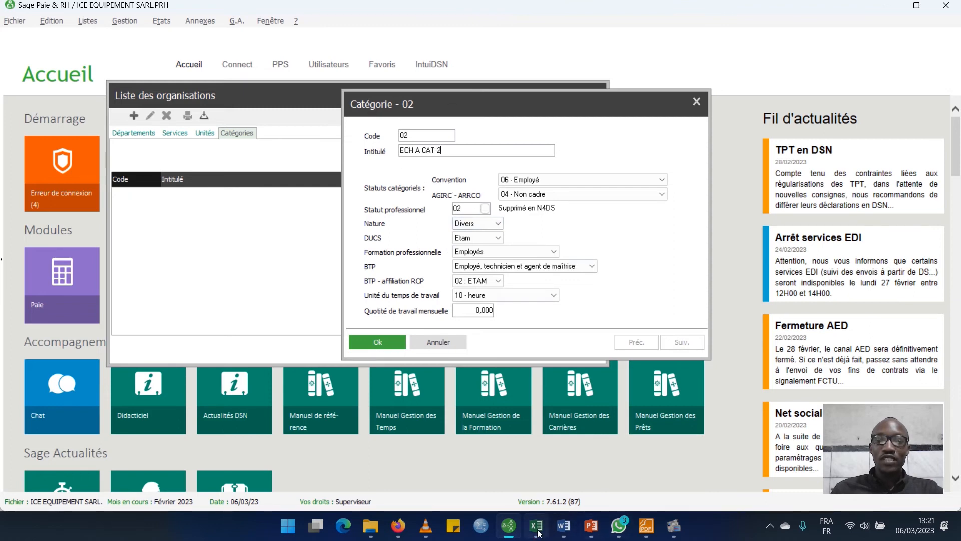
Examine the categories and echelons of the salary grid in Foxit Reader, and return to the title of category 02 in Sage Paie & RH.
mouse_move(564, 536)
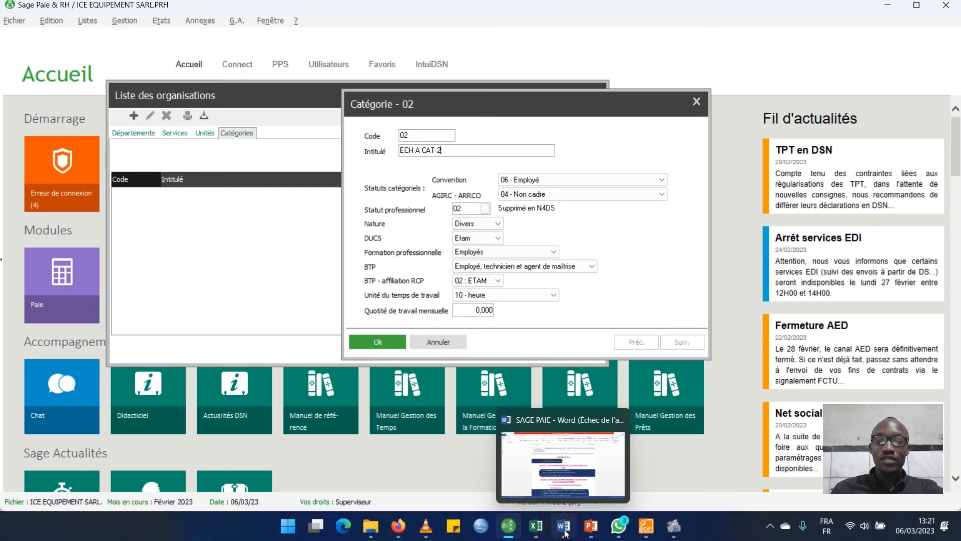
click(646, 526)
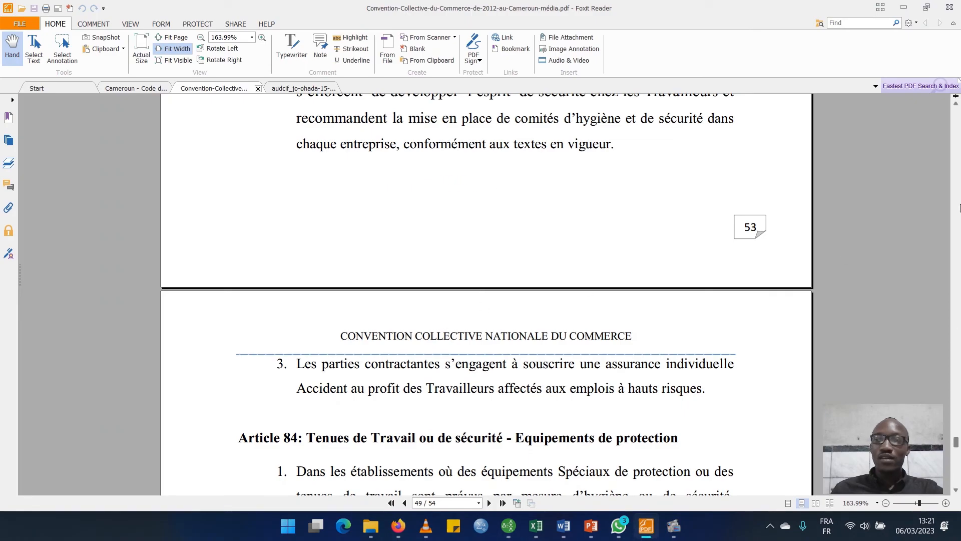
scroll(957, 445, down, 1)
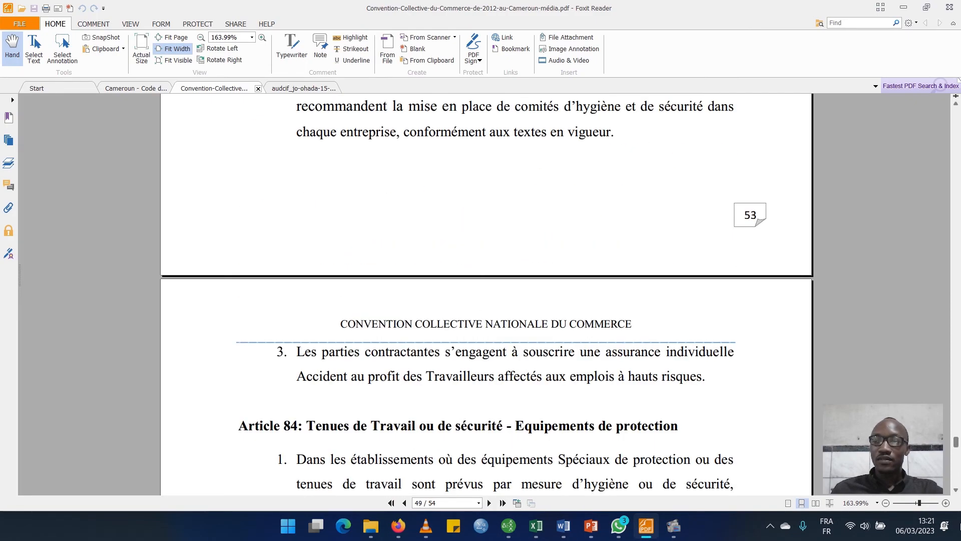
scroll(576, 358, up, 3)
scroll(575, 359, down, 2)
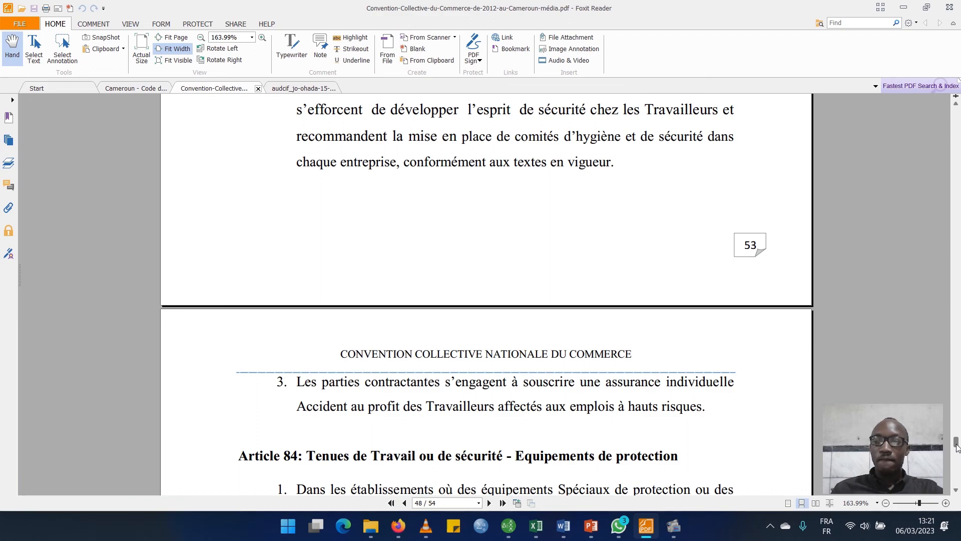
drag(956, 448, 954, 511)
scroll(578, 301, up, 4)
scroll(578, 300, up, 15)
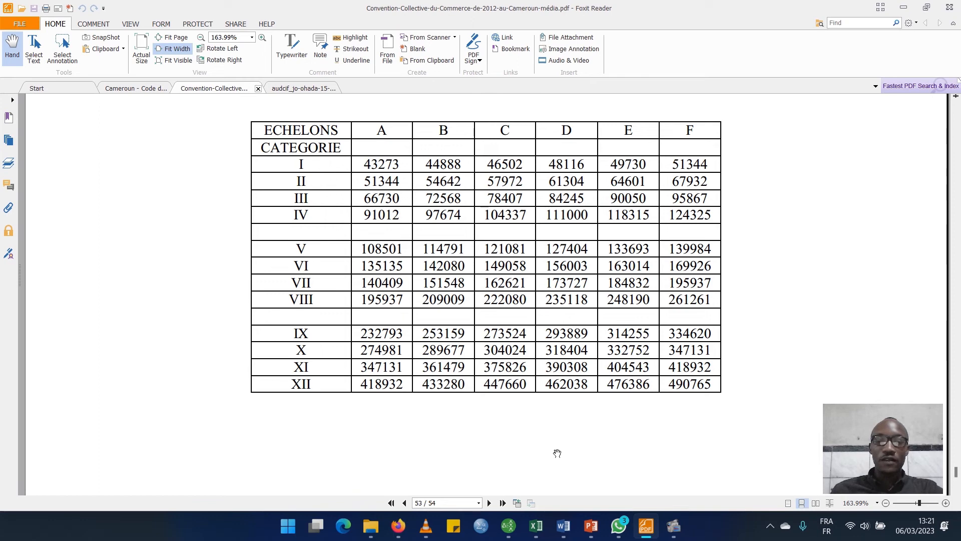
click(513, 532)
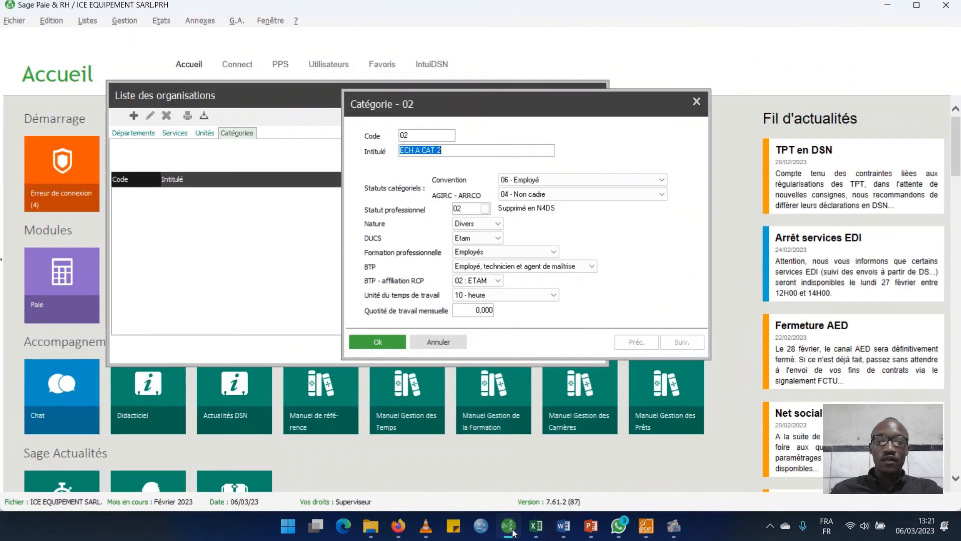
click(449, 150)
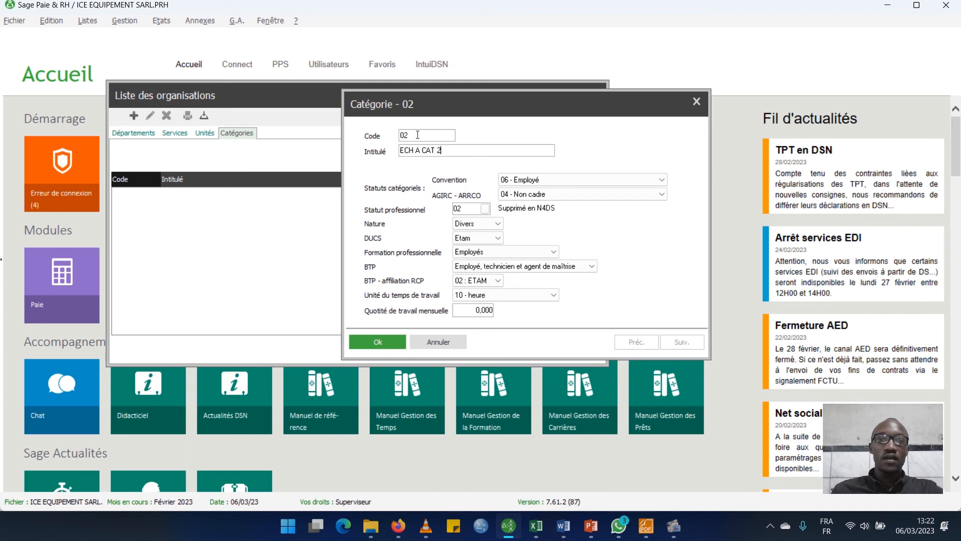
Set the monthly working-time quota (Quotité de travail mensuelle) of category 02 to 173,33.
click(478, 310)
text(17)
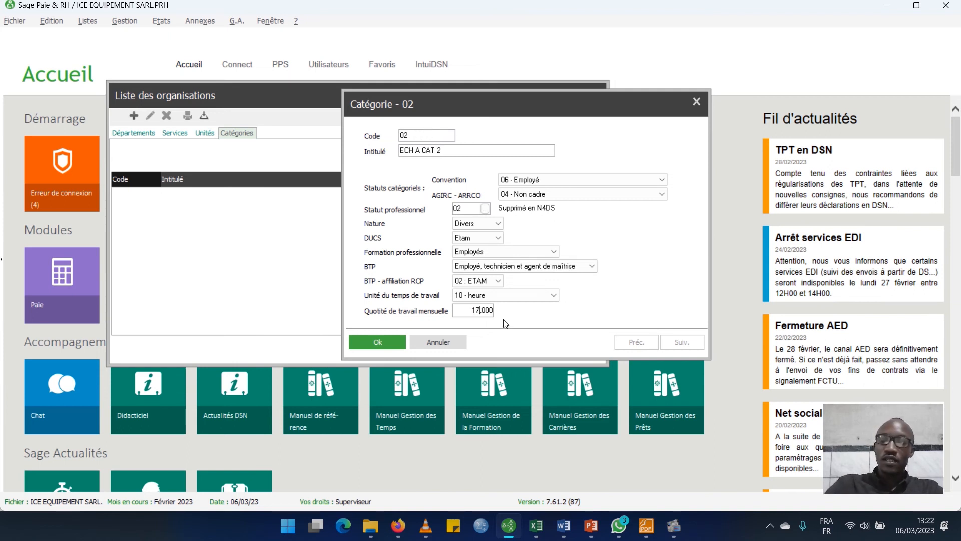
text(3,33)
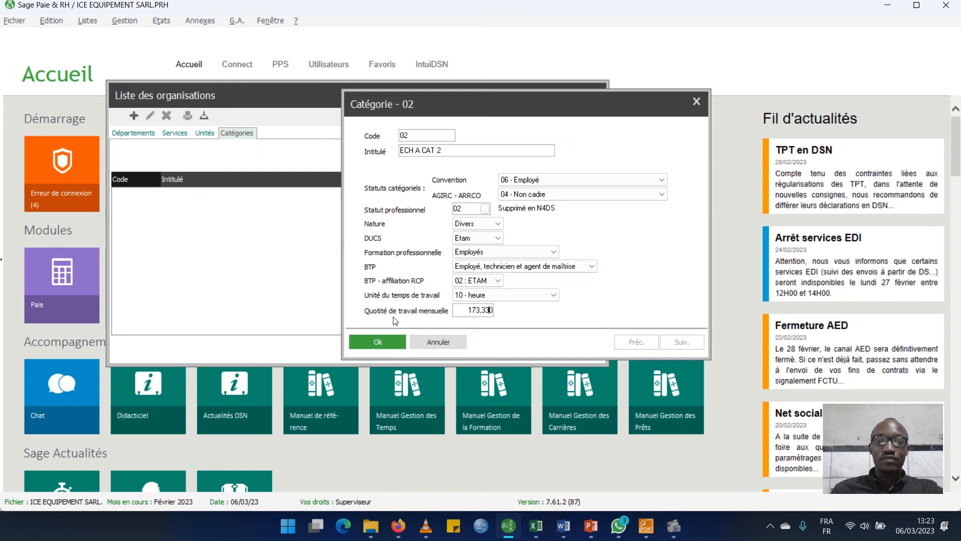
Review the available working-time units for category 02, save the category and close the blank form for the next one.
click(485, 299)
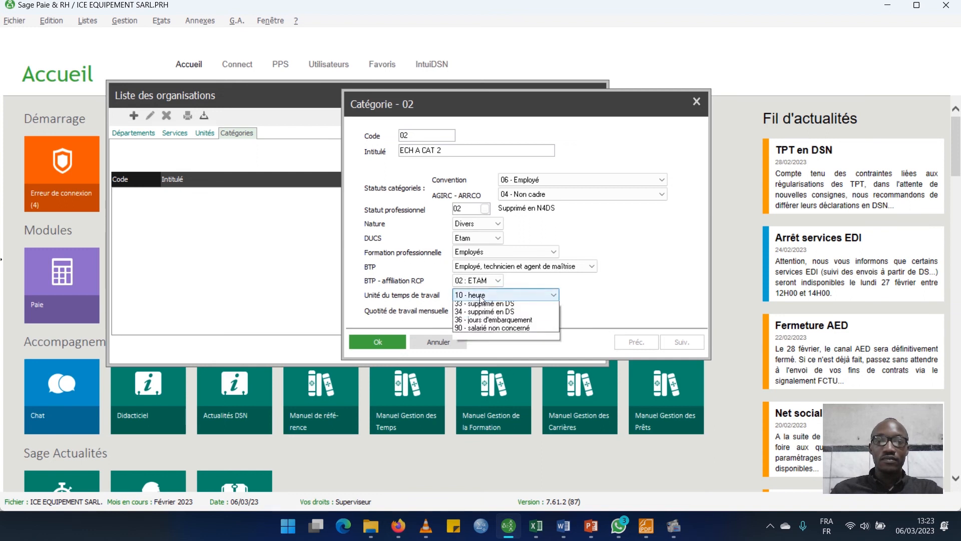
click(484, 305)
click(484, 310)
click(484, 310)
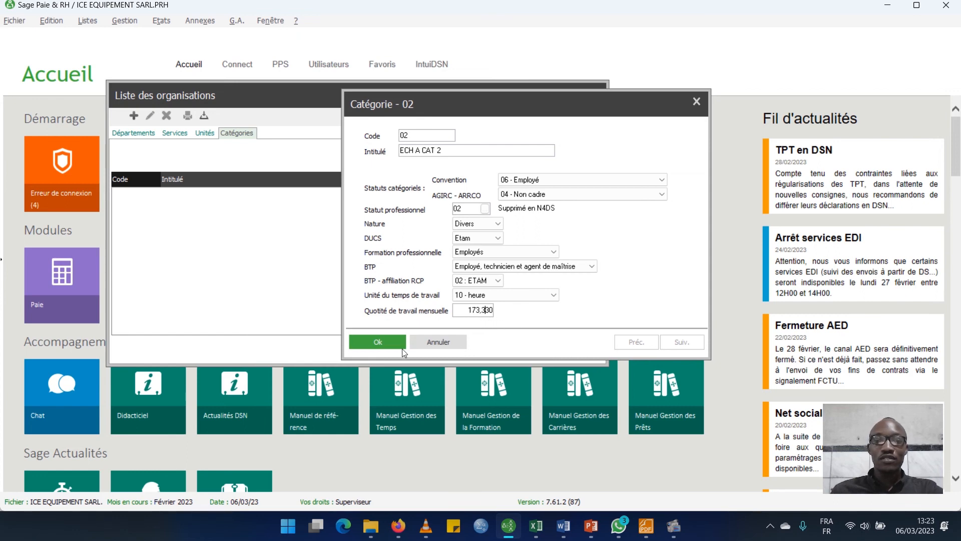
click(386, 340)
click(696, 101)
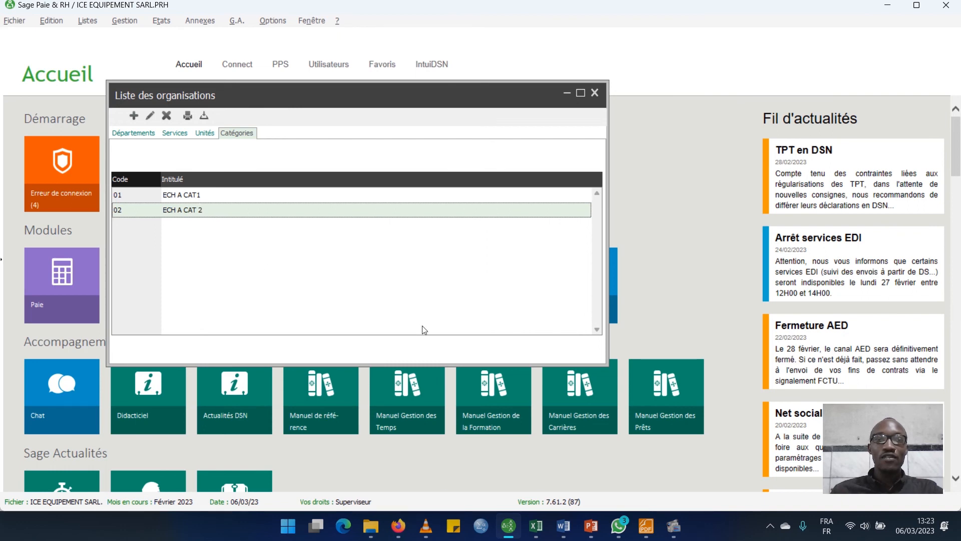
Examine the salary grid by category and echelon in Foxit Reader, and return to Sage Paie & RH to close the organisations list.
click(646, 526)
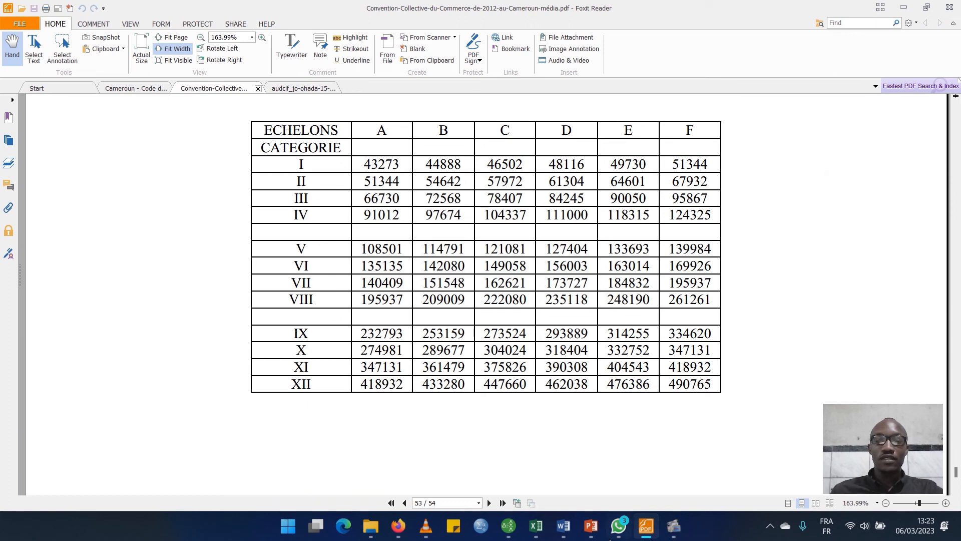
mouse_move(649, 521)
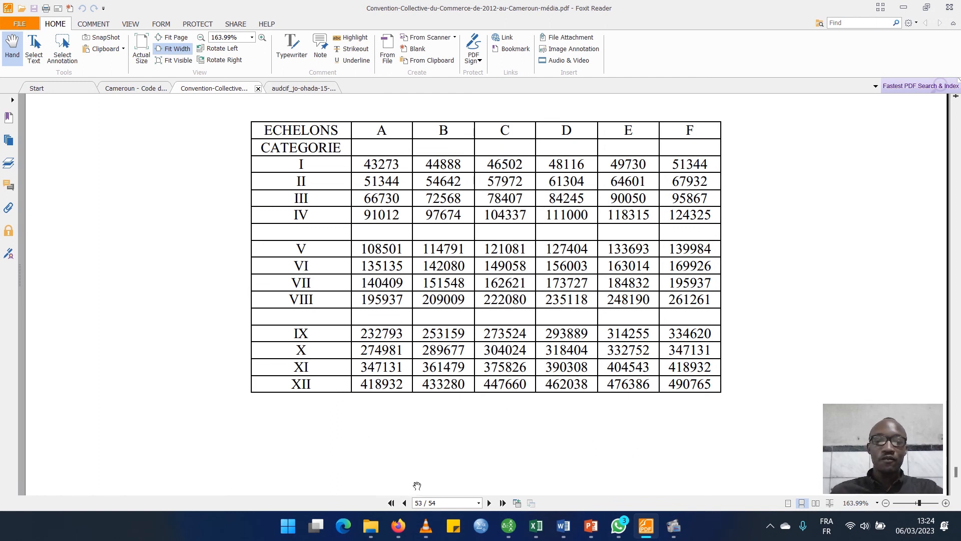
click(508, 536)
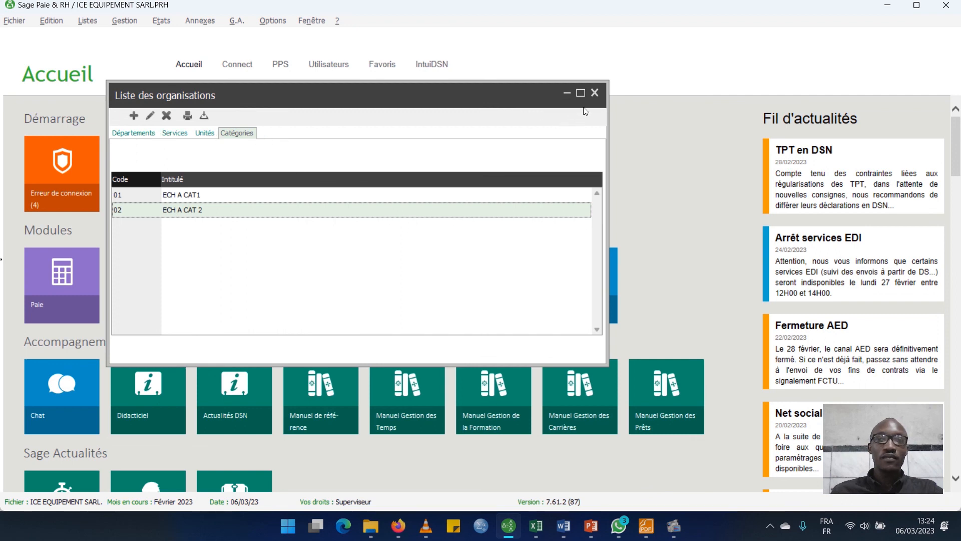
click(595, 92)
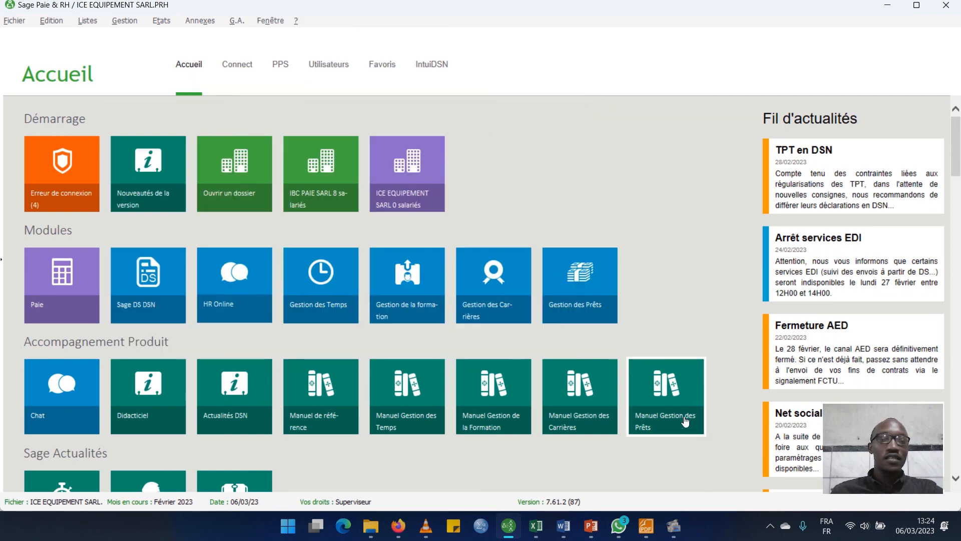
Switch to the PowerPoint presentation and browse from the ORGANIGRAMME slide to the closing ABONNEZ VOUS slide.
click(591, 525)
click(105, 394)
scroll(570, 246, down, 1)
scroll(576, 242, up, 3)
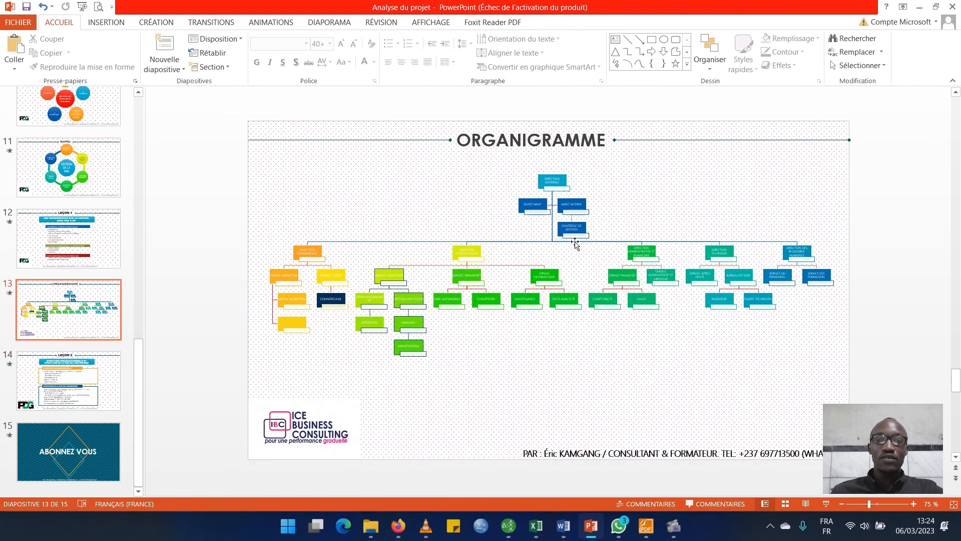
scroll(575, 241, down, 2)
scroll(576, 241, down, 1)
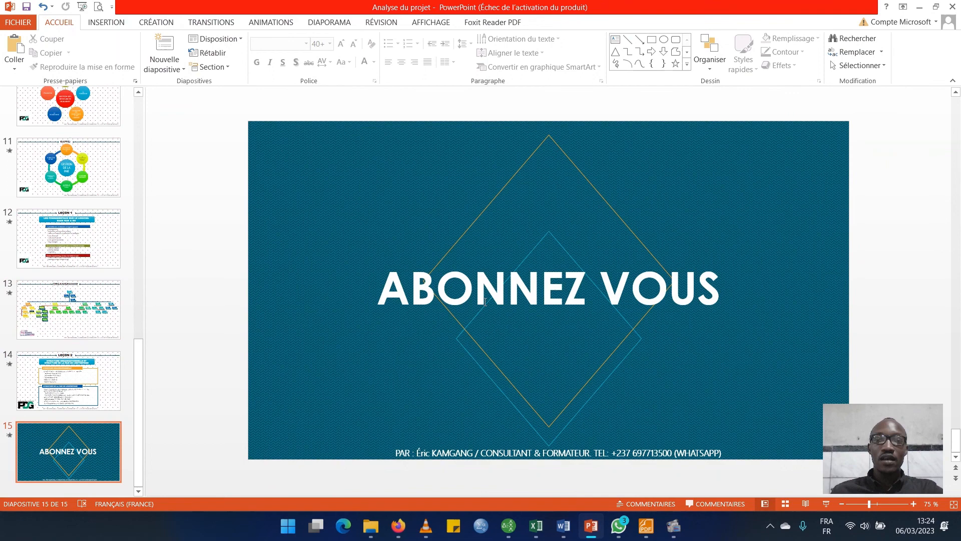